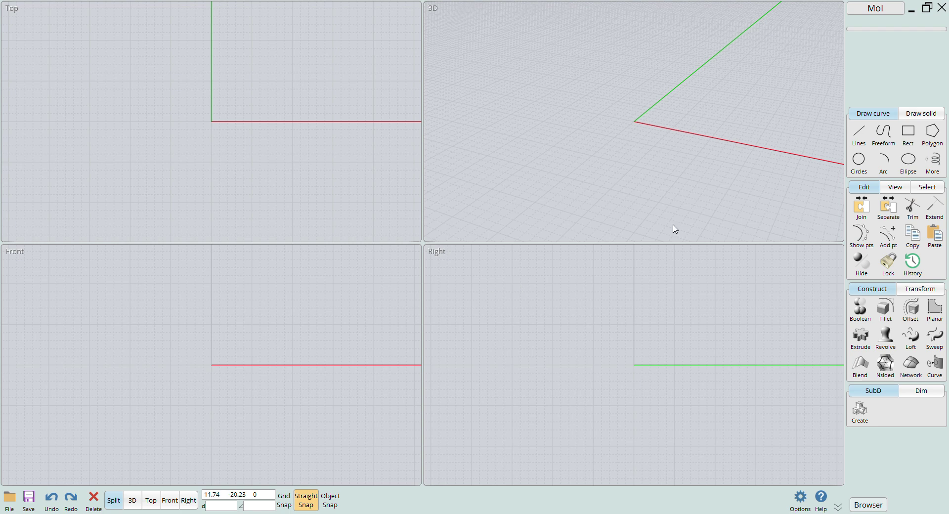
# - Place the image unnamed.jpg as a background in the Right view, about 53 units across its diagonal, and set its transparency to 50%
pyautogui.click(897, 189)
pyautogui.click(897, 207)
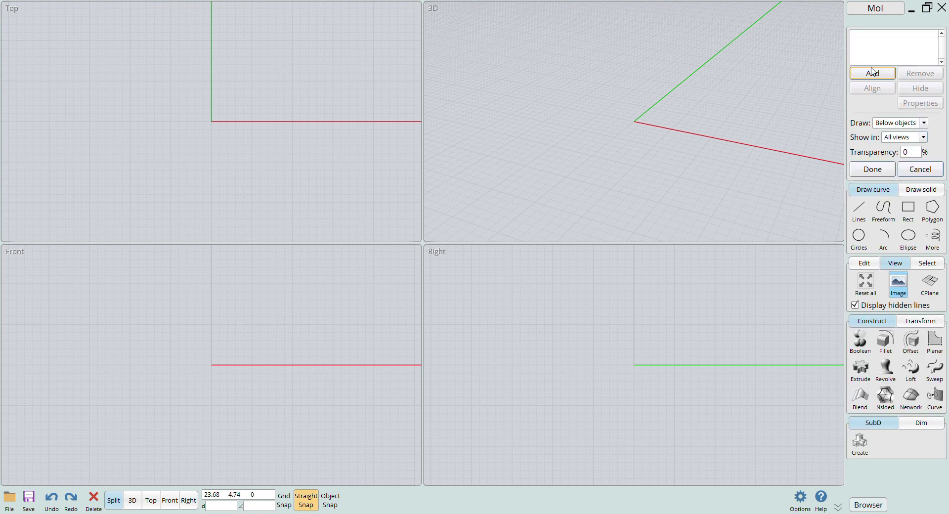
pyautogui.click(871, 67)
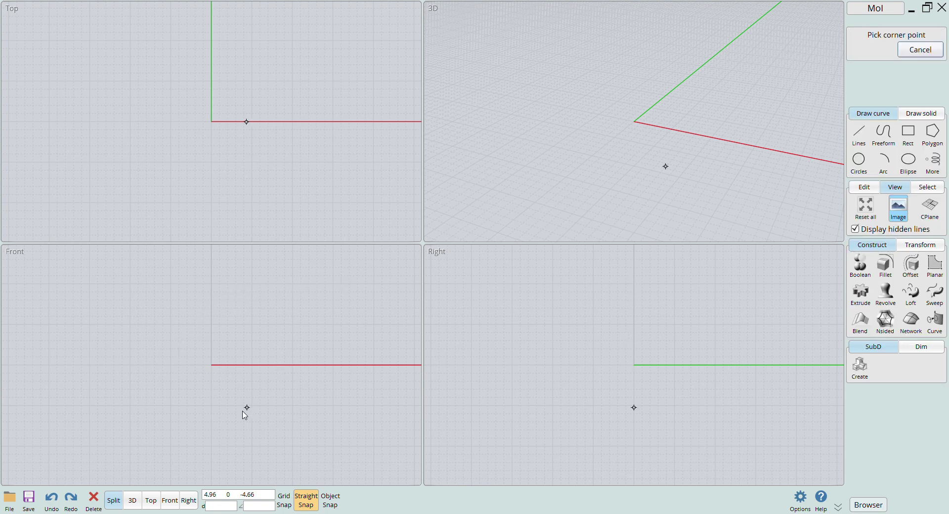
pyautogui.click(188, 500)
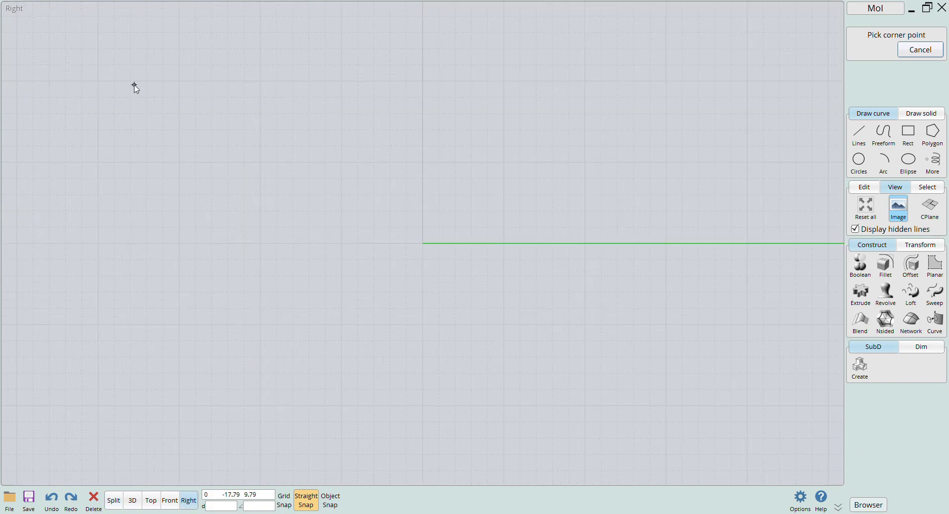
pyautogui.click(47, 18)
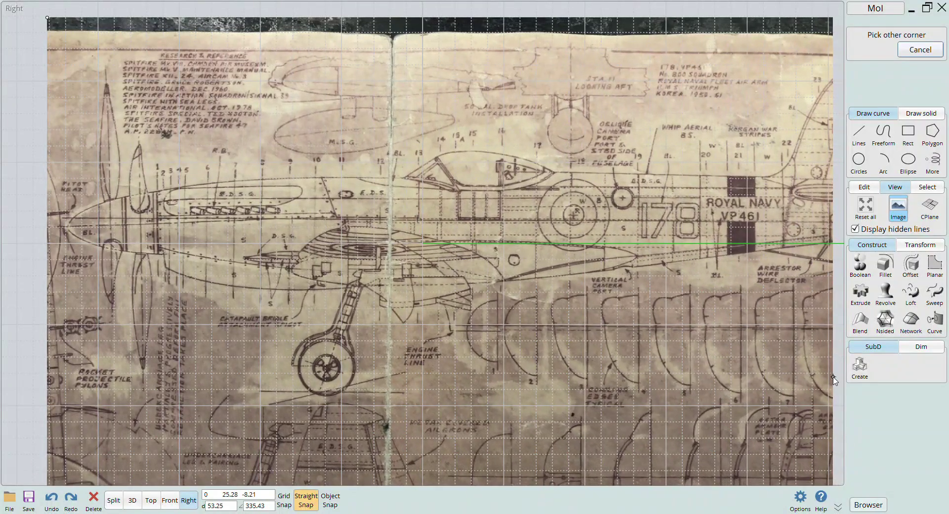
pyautogui.click(833, 380)
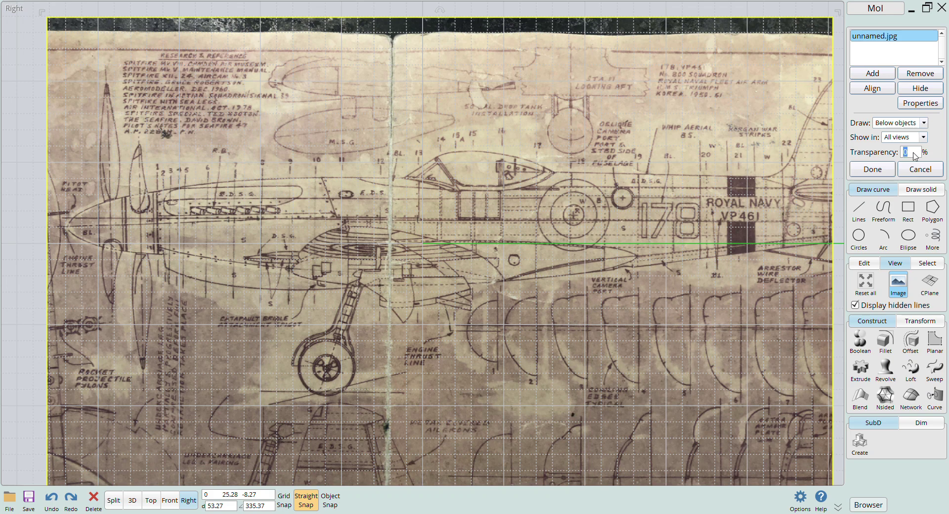
pyautogui.write('0')
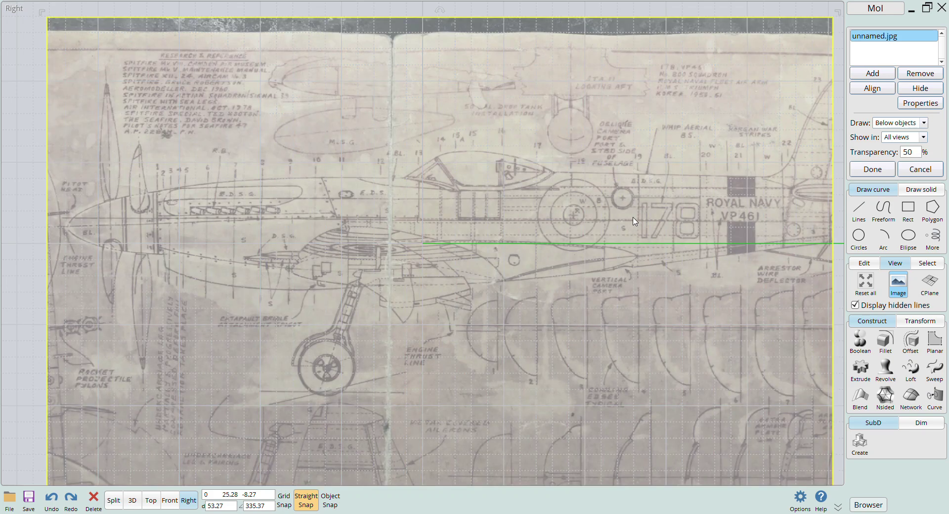
pyautogui.press('Return')
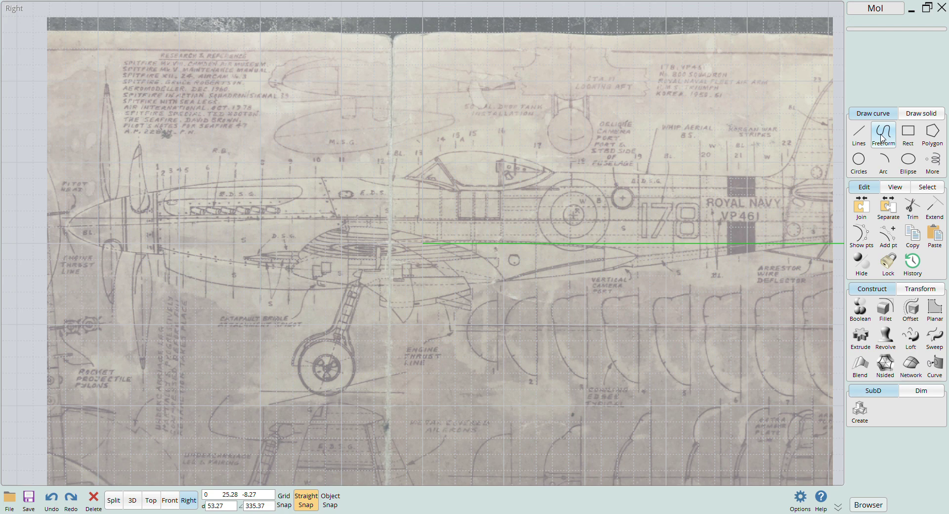
# - Draw a four-point control-point curve about 15 units long along the upper cowling, from the propeller spinner to the windscreen base
pyautogui.click(882, 138)
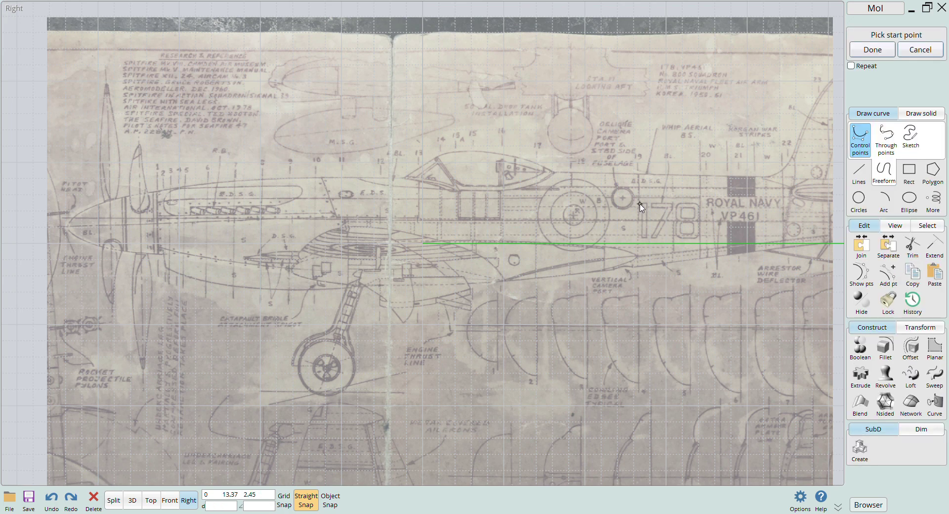
pyautogui.click(157, 192)
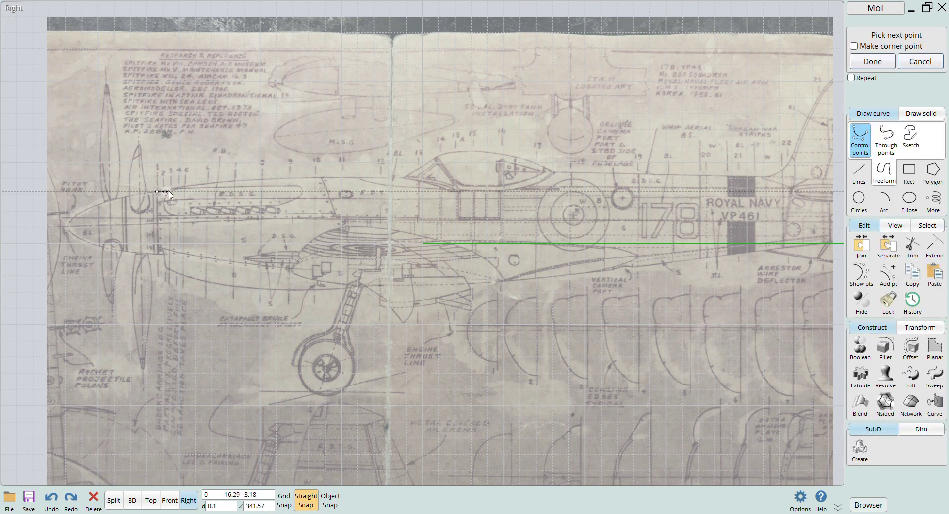
pyautogui.click(198, 185)
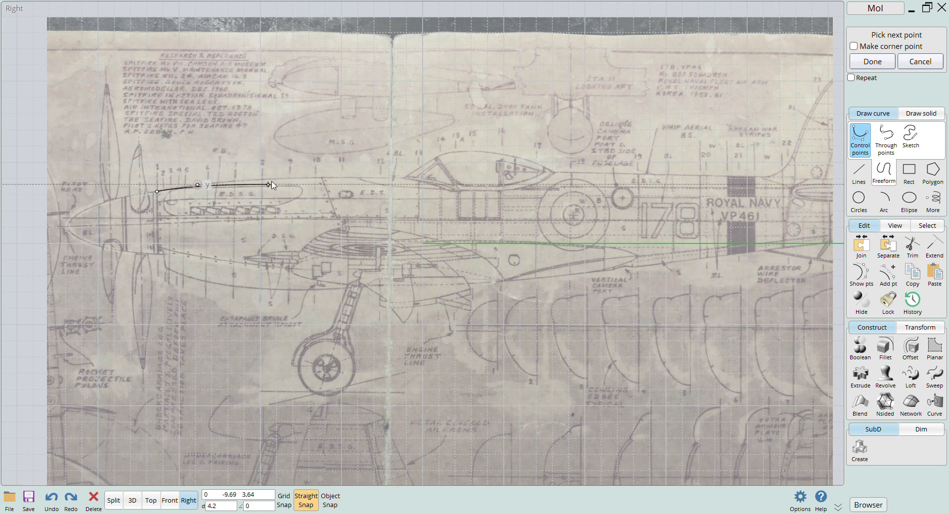
pyautogui.click(293, 179)
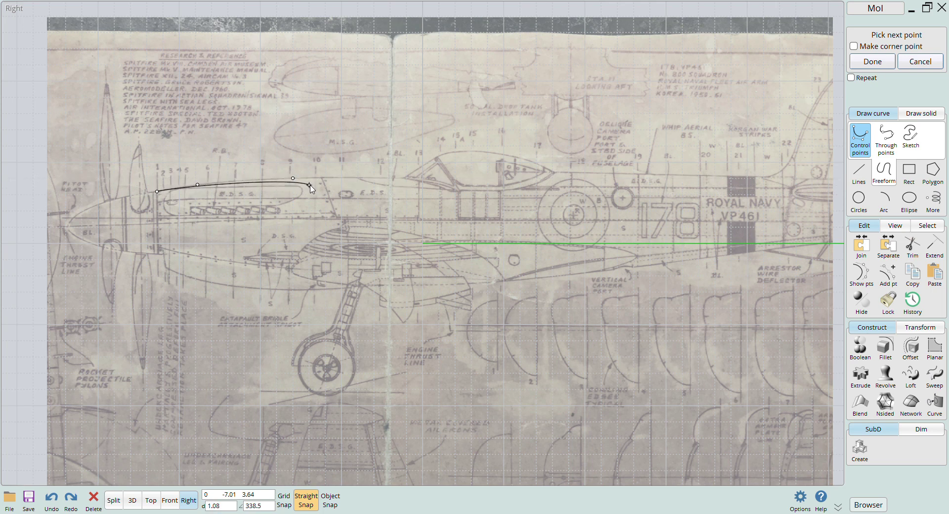
pyautogui.click(401, 177)
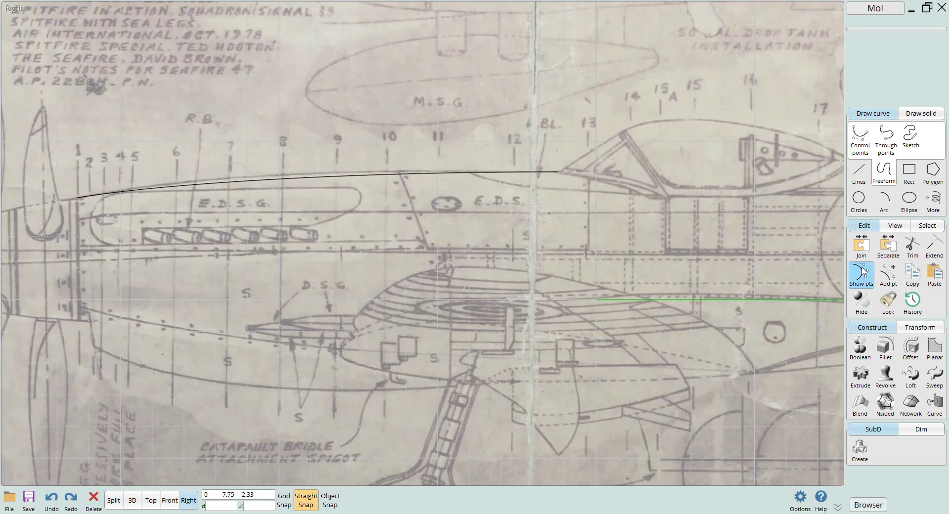
# - Raise the two middle control points of the upper cowling curve to match the blueprint outline
pyautogui.click(862, 275)
pyautogui.click(355, 176)
pyautogui.rightClick(356, 177)
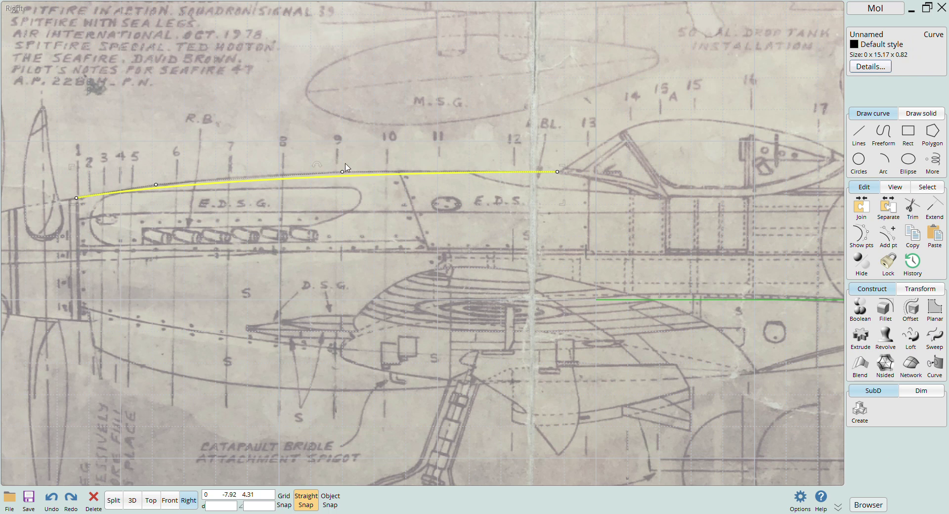
pyautogui.moveTo(343, 172); pyautogui.dragTo(342, 165)
pyautogui.moveTo(154, 184); pyautogui.dragTo(162, 180)
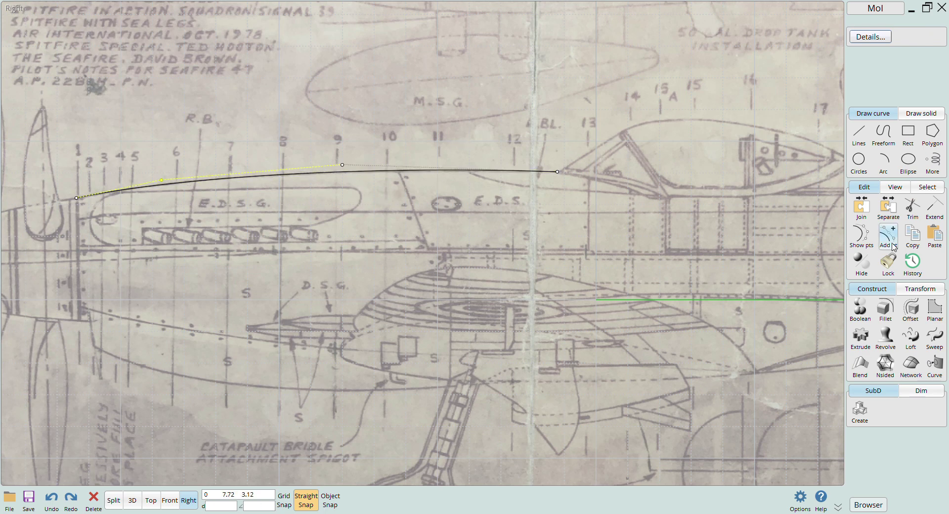
# - Draw a five-point through-points curve along the lower cowling, from behind the spinner to below the windscreen base
pyautogui.click(883, 133)
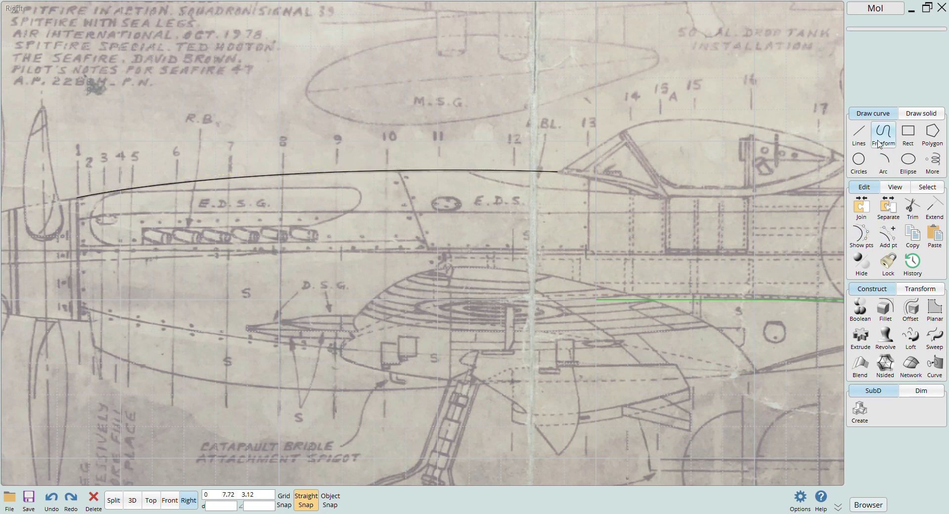
pyautogui.click(82, 340)
pyautogui.click(885, 140)
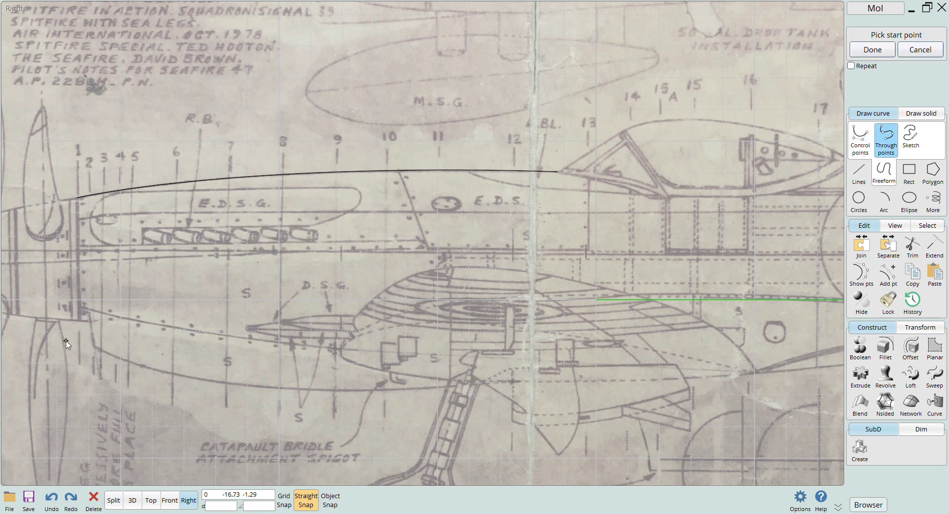
pyautogui.click(74, 334)
pyautogui.click(100, 351)
pyautogui.click(200, 379)
pyautogui.click(325, 390)
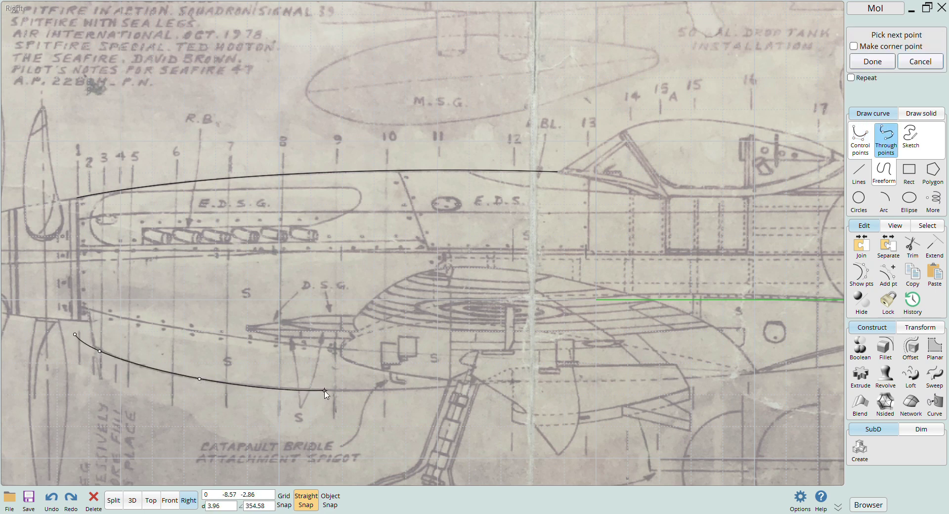
pyautogui.click(558, 379)
pyautogui.rightClick(557, 378)
# - Enable object snap and trace cowling section 5 with a through-points curve about 2.1 by 5.6 units, from its lower end to its upper end
pyautogui.click(859, 173)
pyautogui.click(330, 500)
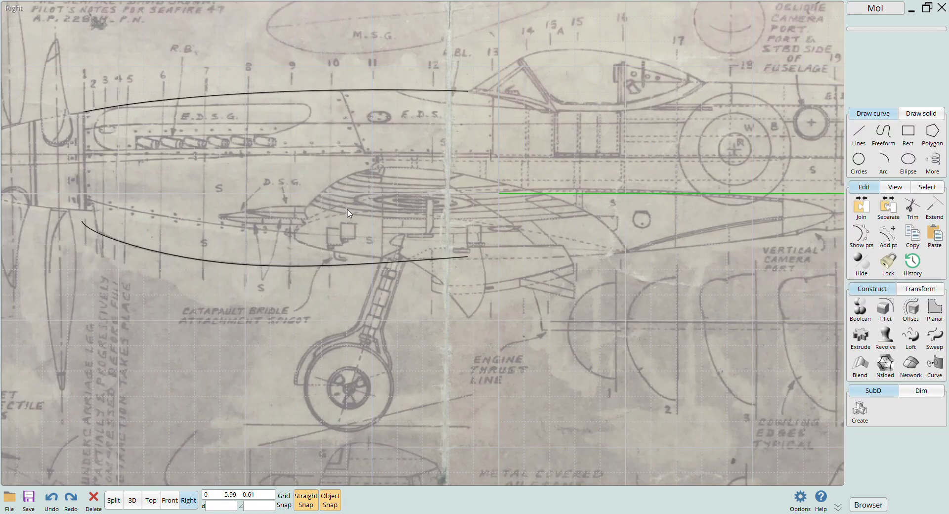
pyautogui.moveTo(348, 213); pyautogui.dragTo(64, 153, button='right')
pyautogui.moveTo(408, 174); pyautogui.dragTo(308, 159, button='right')
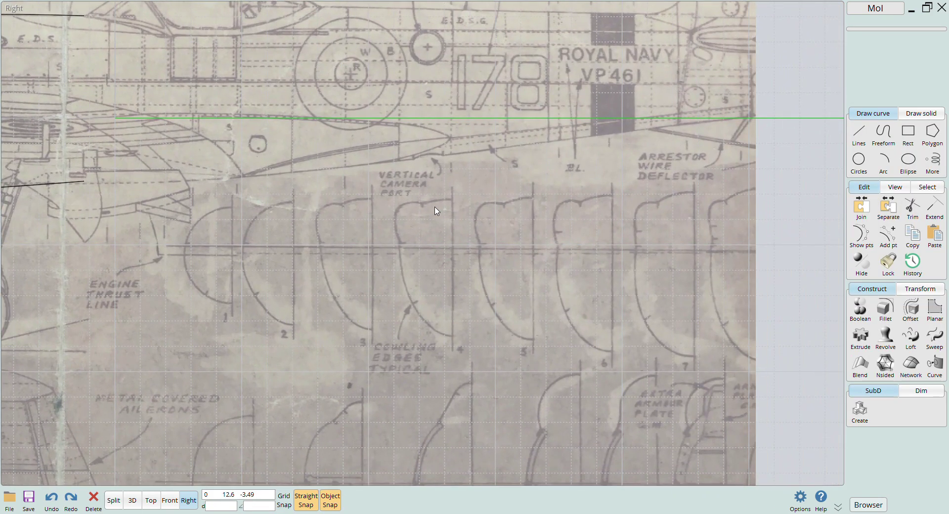
pyautogui.moveTo(442, 215); pyautogui.dragTo(471, 135, button='right')
pyautogui.click(883, 133)
pyautogui.click(562, 261)
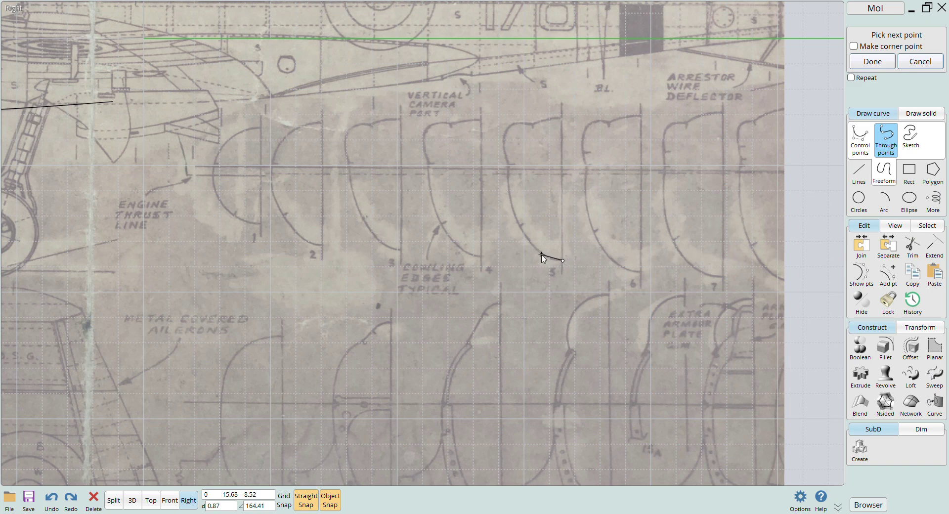
pyautogui.click(519, 225)
pyautogui.click(509, 189)
pyautogui.click(509, 167)
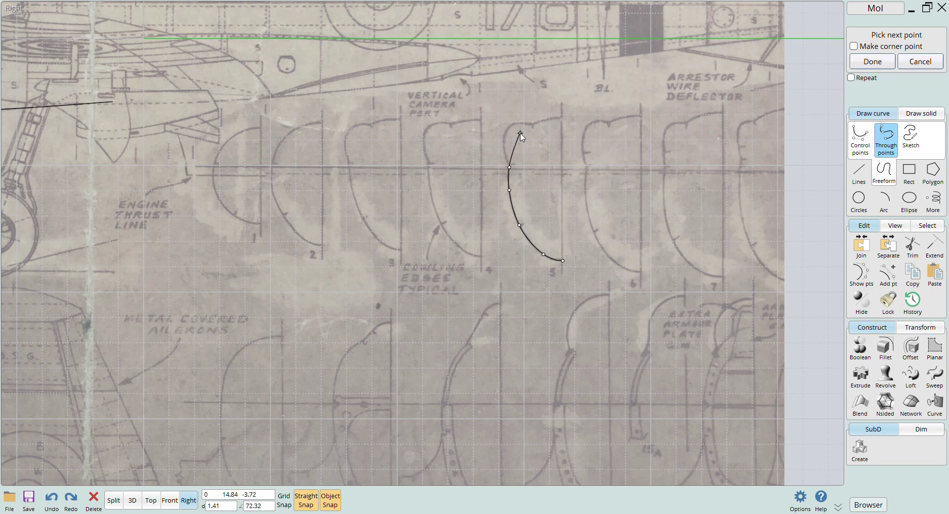
pyautogui.click(520, 134)
pyautogui.click(545, 118)
pyautogui.click(562, 120)
pyautogui.rightClick(568, 121)
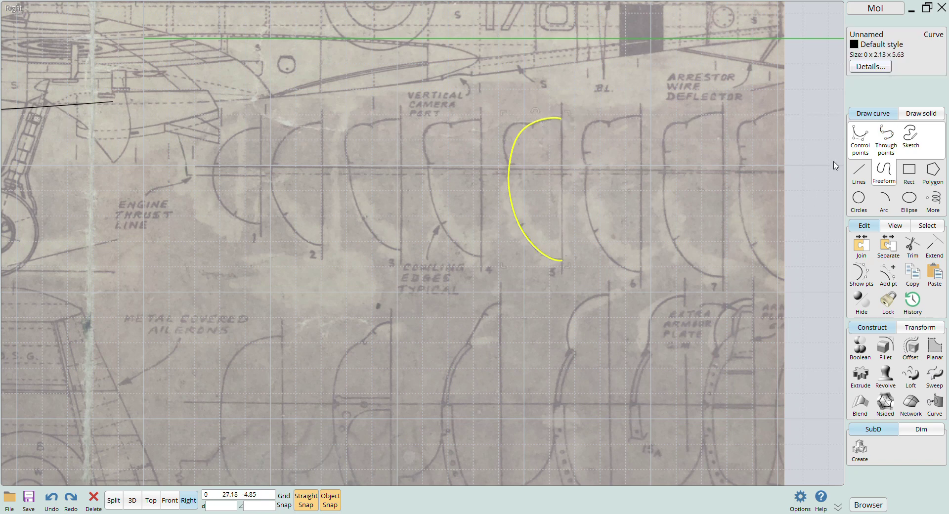
# - Lower the control point at the upper shoulder of the section 5 curve slightly to flatten its bulge
pyautogui.click(862, 271)
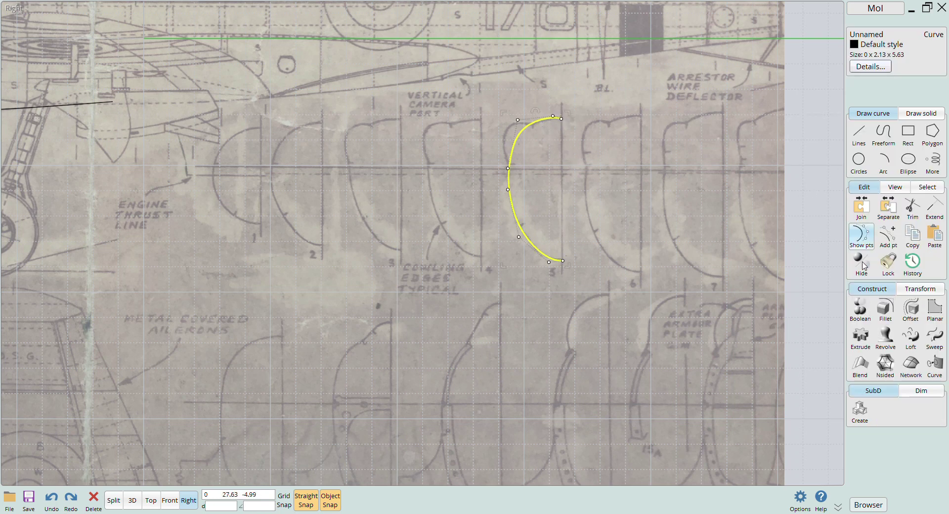
pyautogui.click(517, 120)
pyautogui.moveTo(516, 120); pyautogui.dragTo(517, 123)
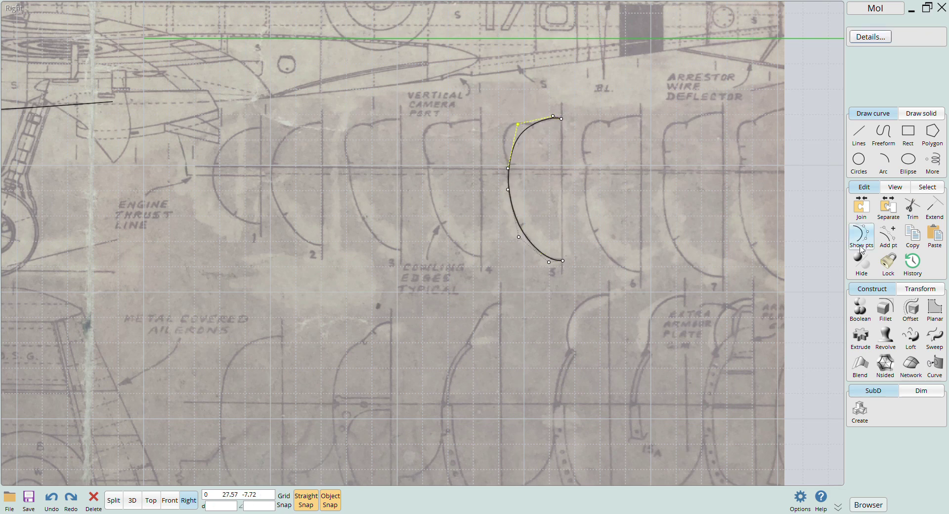
pyautogui.click(873, 245)
# - Draw a straight line between the open ends of the section 5 curve and join both into one closed curve
pyautogui.click(859, 133)
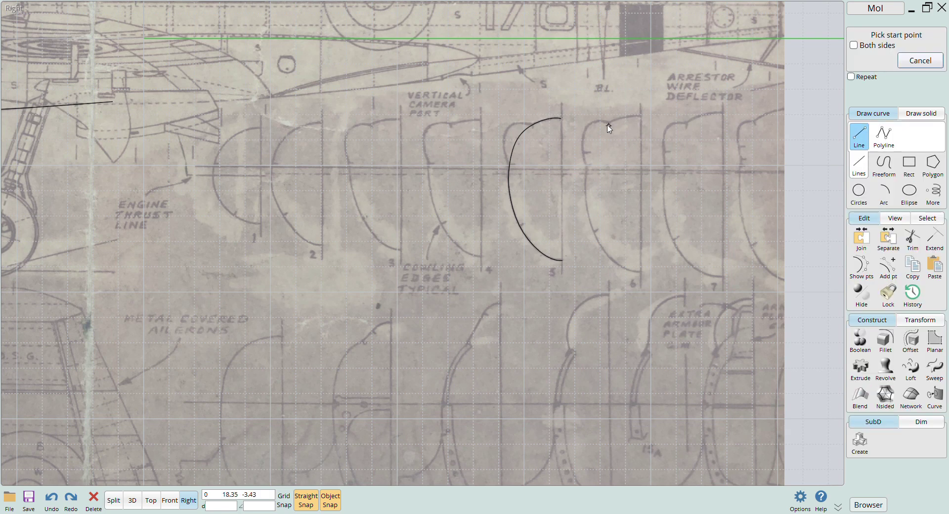
pyautogui.click(561, 118)
pyautogui.click(562, 260)
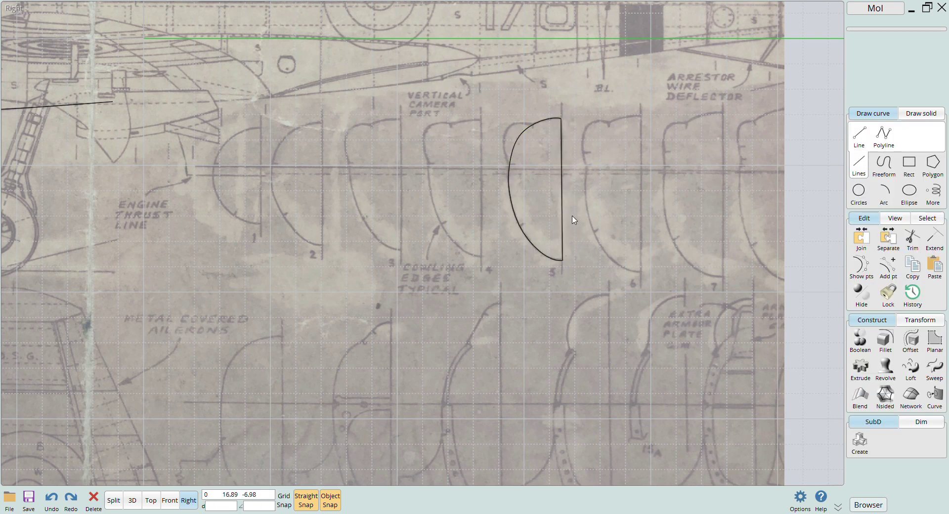
pyautogui.click(561, 203)
pyautogui.click(514, 162)
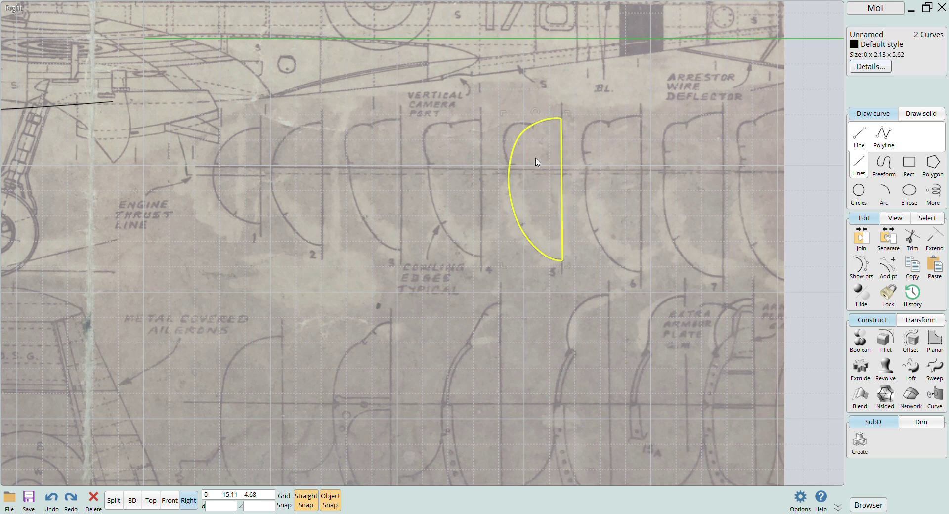
pyautogui.click(861, 239)
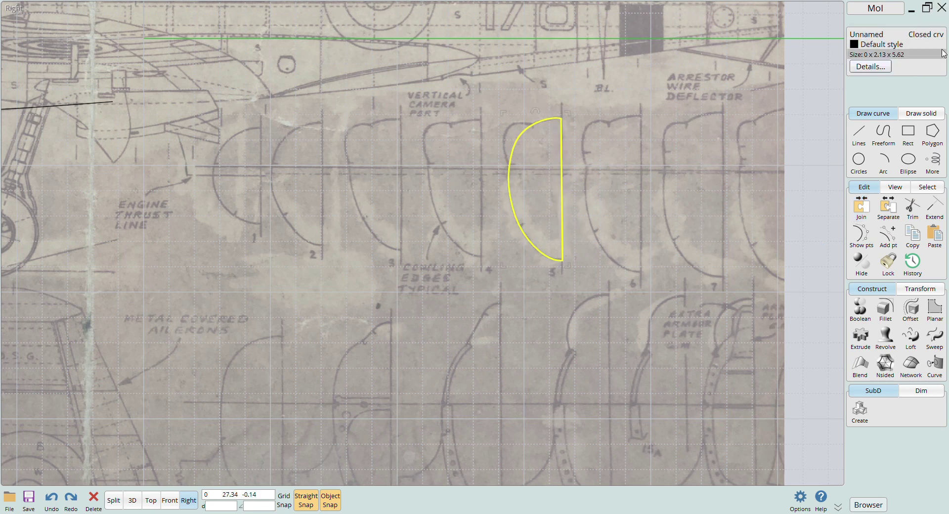
# - Trace the half outline of fuselage section 12 with a through-points curve, starting at its lower end on the centre line
pyautogui.scroll(-2, 596, 210)
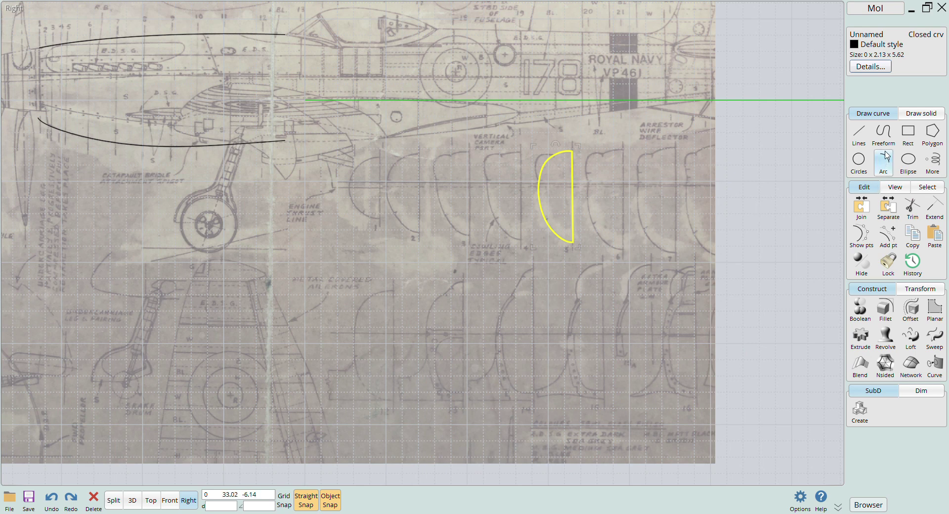
pyautogui.click(884, 134)
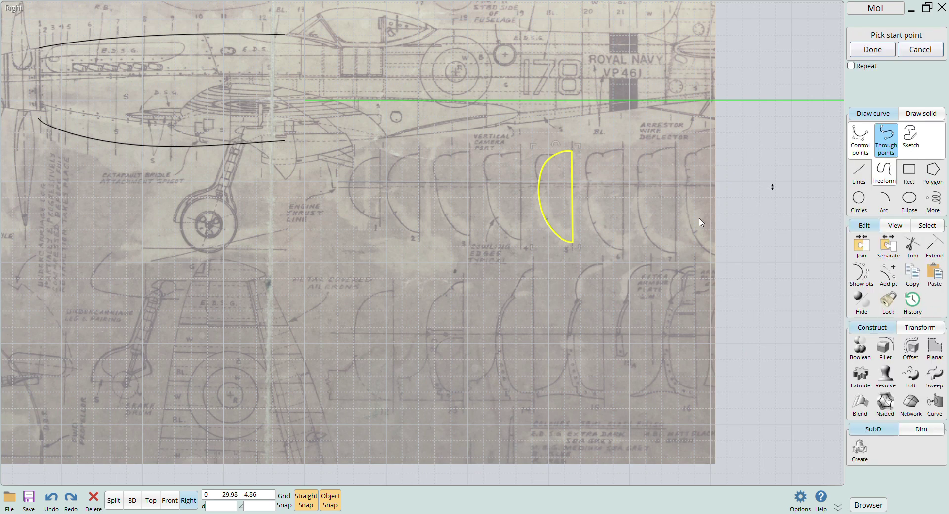
pyautogui.click(392, 402)
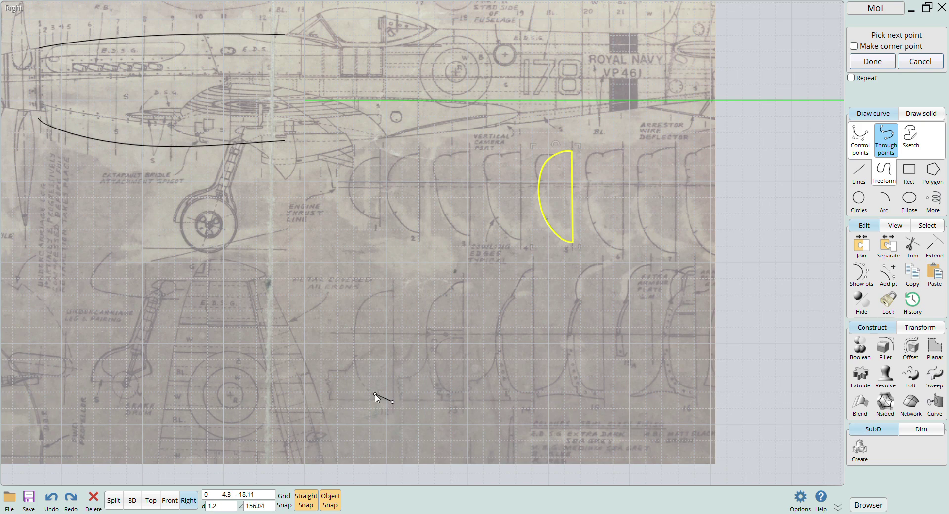
pyautogui.scroll(3, 375, 396)
pyautogui.click(375, 399)
pyautogui.click(342, 366)
pyautogui.click(323, 290)
pyautogui.click(333, 200)
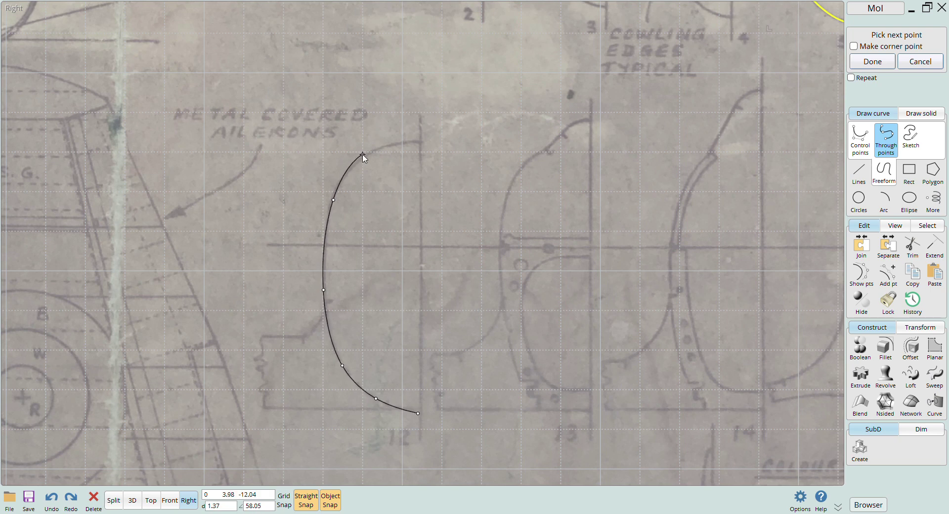
pyautogui.click(365, 155)
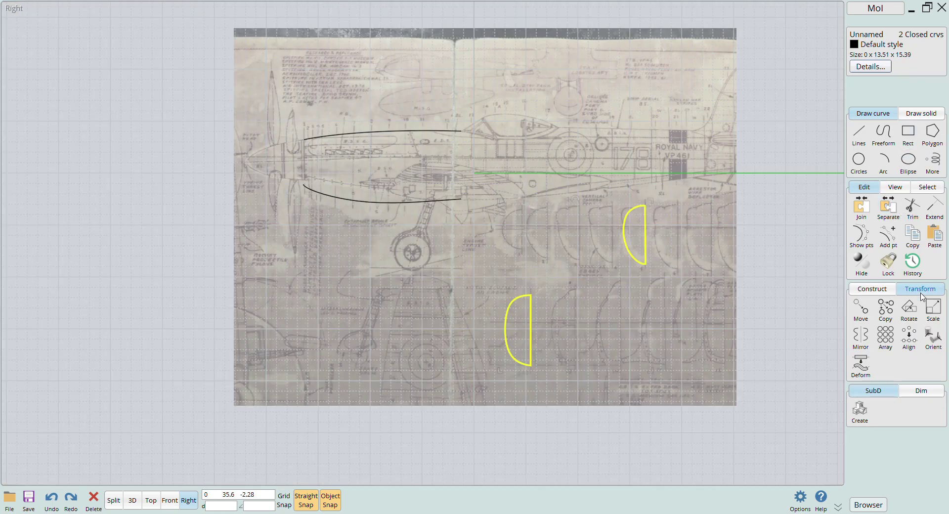
# - Rotate both closed section curves a quarter turn about the vertical axis along section 12's straight edge, perpendicular to the side view
pyautogui.click(909, 308)
pyautogui.click(530, 295)
pyautogui.click(530, 254)
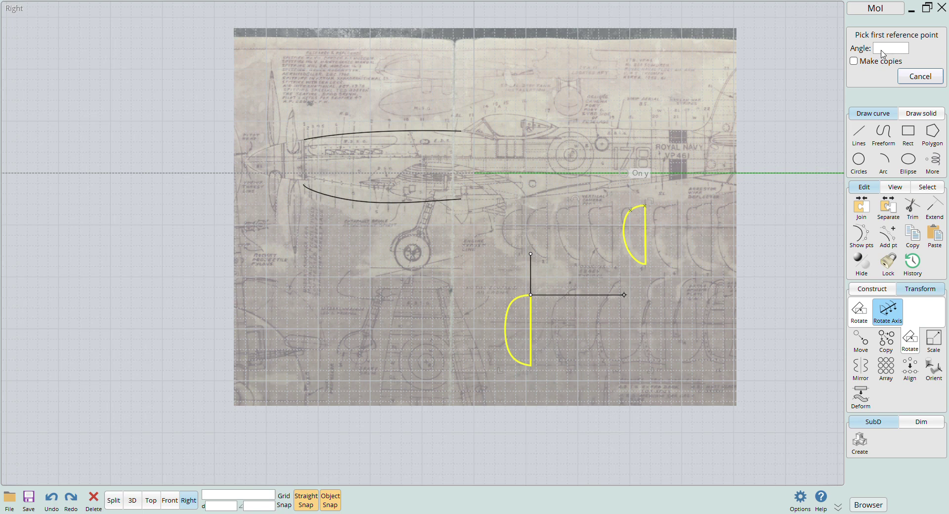
pyautogui.press('Return')
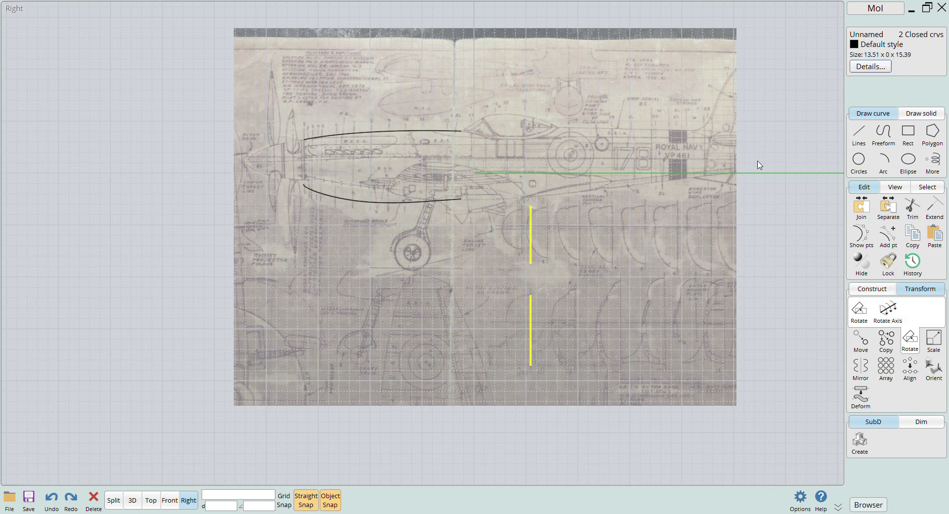
# - Move the section 5 and section 12 curves in the front view onto the centre line, level with the side profile curves
pyautogui.click(169, 500)
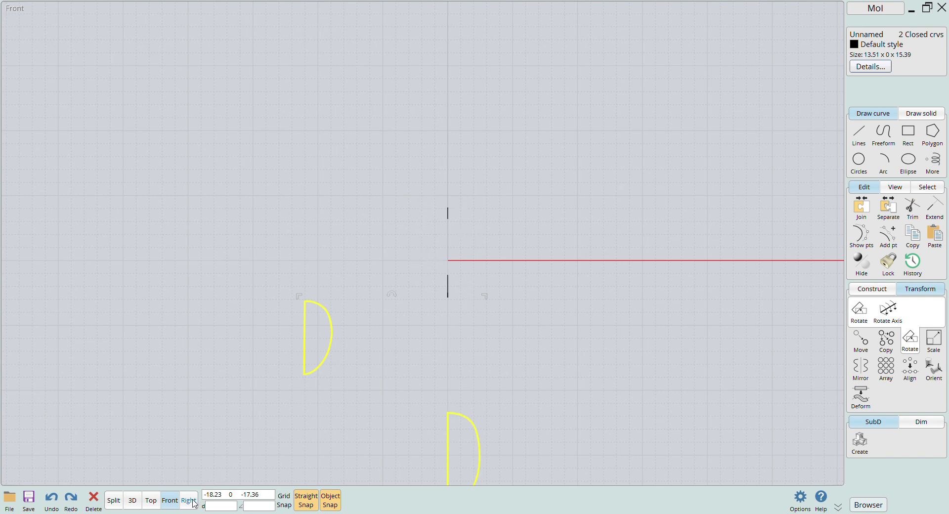
pyautogui.click(226, 429)
pyautogui.moveTo(333, 339); pyautogui.dragTo(479, 251)
pyautogui.moveTo(478, 441); pyautogui.dragTo(479, 236)
# - Position the section 12 curve lengthwise at the rear ends of the upper and lower profile curves
pyautogui.click(114, 500)
pyautogui.click(708, 94)
pyautogui.moveTo(675, 94); pyautogui.dragTo(652, 108)
pyautogui.click(706, 64)
pyautogui.click(681, 45)
pyautogui.scroll(-1, 260, 153)
pyautogui.moveTo(260, 154); pyautogui.dragTo(266, 84, button='right')
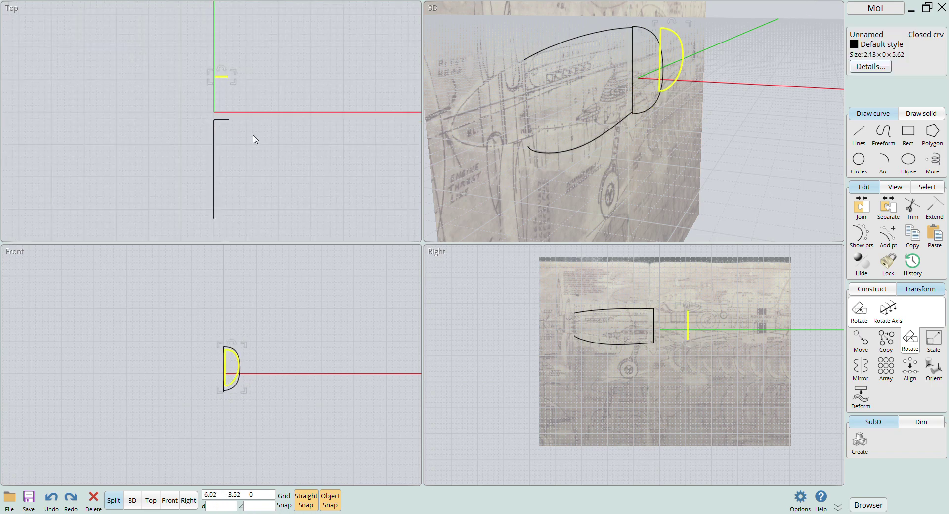
# - Move the section 5 curve forward along the fuselage to station 5 between the upper and lower profile curves
pyautogui.moveTo(229, 24); pyautogui.dragTo(232, 147)
pyautogui.scroll(5, 681, 317)
pyautogui.moveTo(452, 316); pyautogui.dragTo(442, 316)
pyautogui.moveTo(508, 342); pyautogui.dragTo(583, 319, button='right')
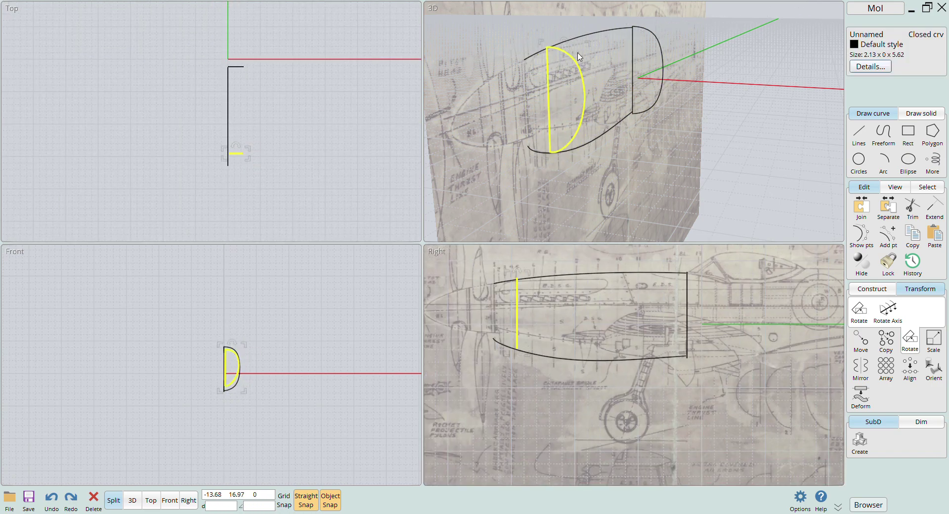
# - Try to move the lower corner control point of the section 5 curve onto the lower profile curve
pyautogui.click(632, 78)
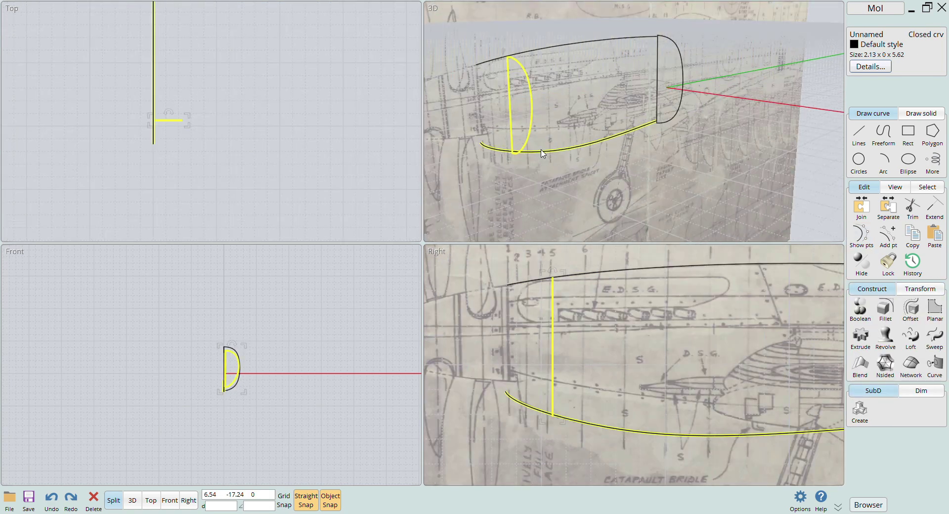
pyautogui.scroll(4, 542, 154)
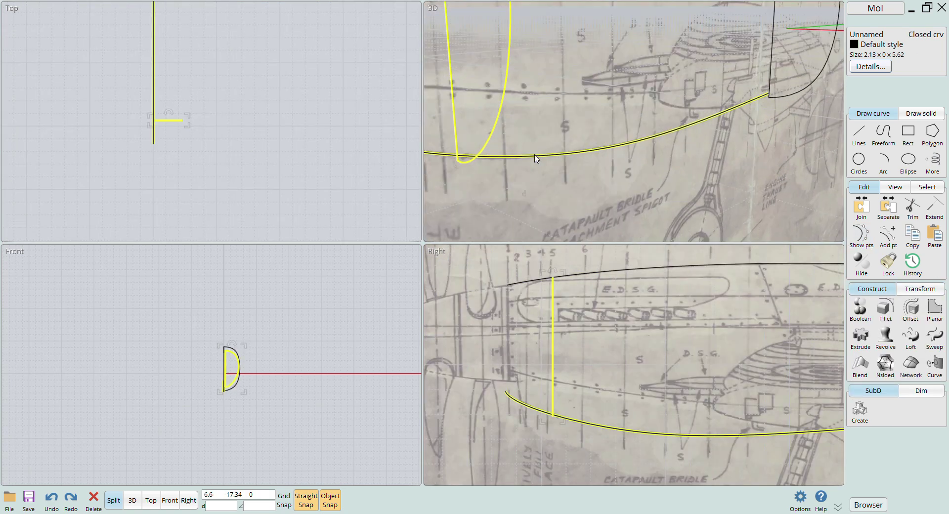
pyautogui.scroll(-2, 534, 154)
pyautogui.click(861, 236)
pyautogui.moveTo(482, 158); pyautogui.dragTo(483, 154)
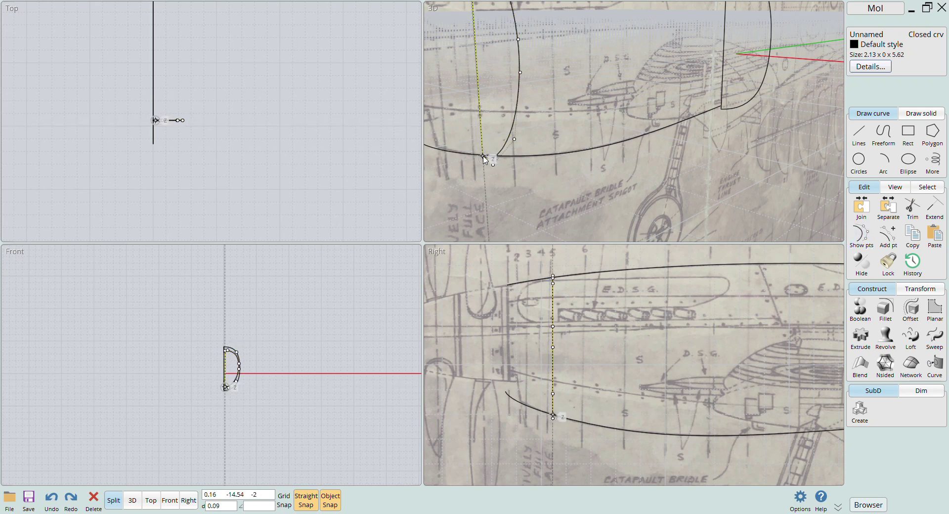
pyautogui.moveTo(483, 155); pyautogui.dragTo(482, 155)
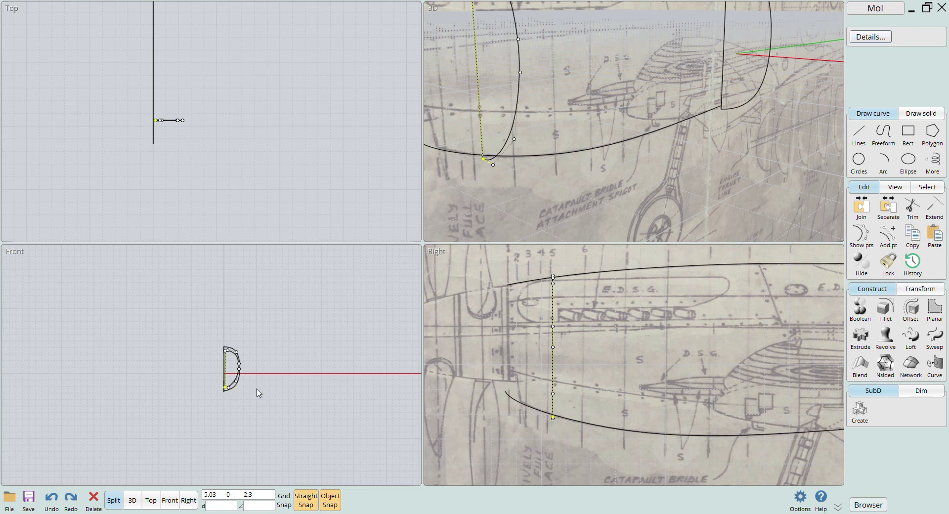
pyautogui.scroll(8, 241, 380)
pyautogui.scroll(-5, 285, 329)
pyautogui.press('Escape')
pyautogui.press('Escape')
# - Move the section 5 curve sideways in the front view so its straight edge meets the fuselage centre line
pyautogui.scroll(1, 267, 316)
pyautogui.click(266, 351)
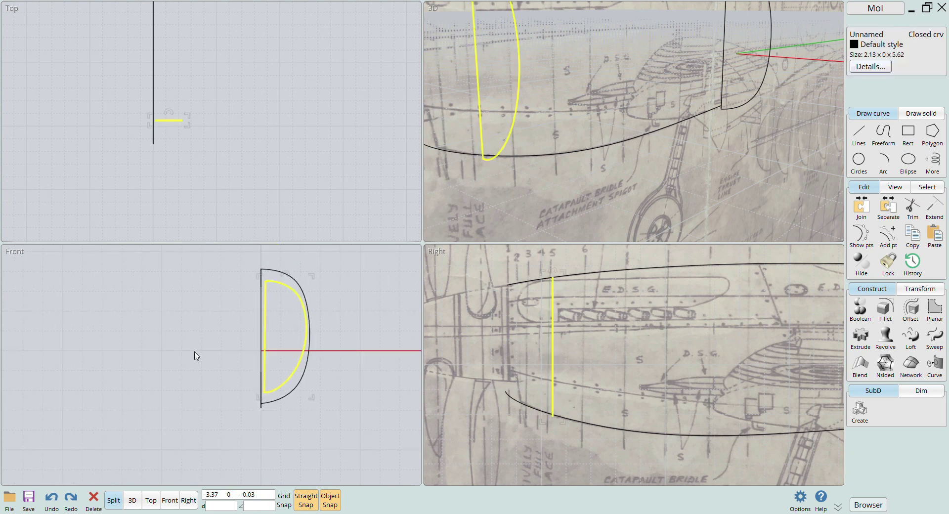
pyautogui.scroll(-2, 358, 293)
pyautogui.click(170, 500)
pyautogui.scroll(3, 716, 181)
pyautogui.click(919, 289)
pyautogui.click(860, 310)
pyautogui.click(480, 300)
pyautogui.click(472, 300)
pyautogui.moveTo(471, 255); pyautogui.dragTo(471, 313, button='right')
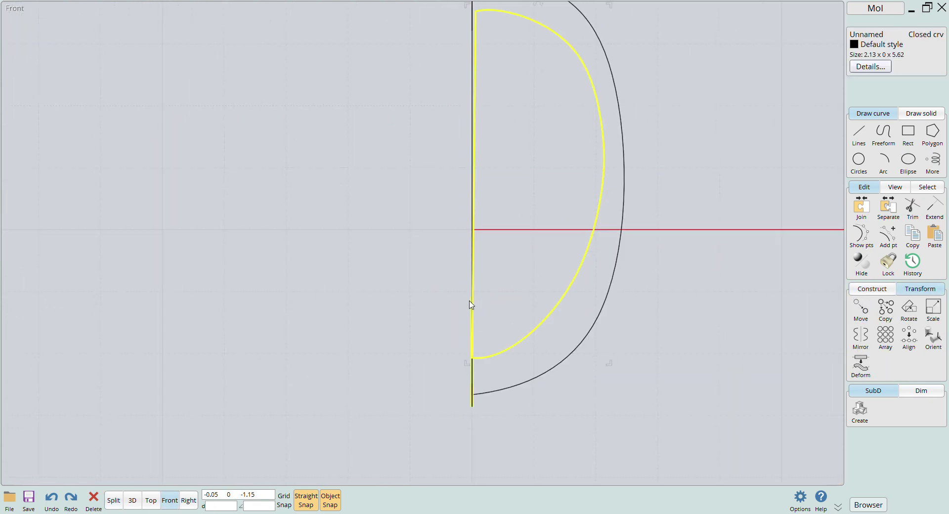
# - Adjust the upper corner control point of the section 5 curve towards the centre line, with object snap and straight snap turned off
pyautogui.click(861, 236)
pyautogui.scroll(-1, 428, 53)
pyautogui.moveTo(476, 11); pyautogui.dragTo(492, 17)
pyautogui.click(330, 500)
pyautogui.click(306, 500)
pyautogui.moveTo(606, 135); pyautogui.dragTo(582, 210, button='right')
pyautogui.press('Escape')
pyautogui.press('Escape')
pyautogui.click(544, 212)
# - Try to sweep both section curves along the upper and lower profile curves as rails
pyautogui.click(188, 500)
pyautogui.press('Escape')
pyautogui.moveTo(718, 232); pyautogui.dragTo(233, 252)
pyautogui.click(871, 295)
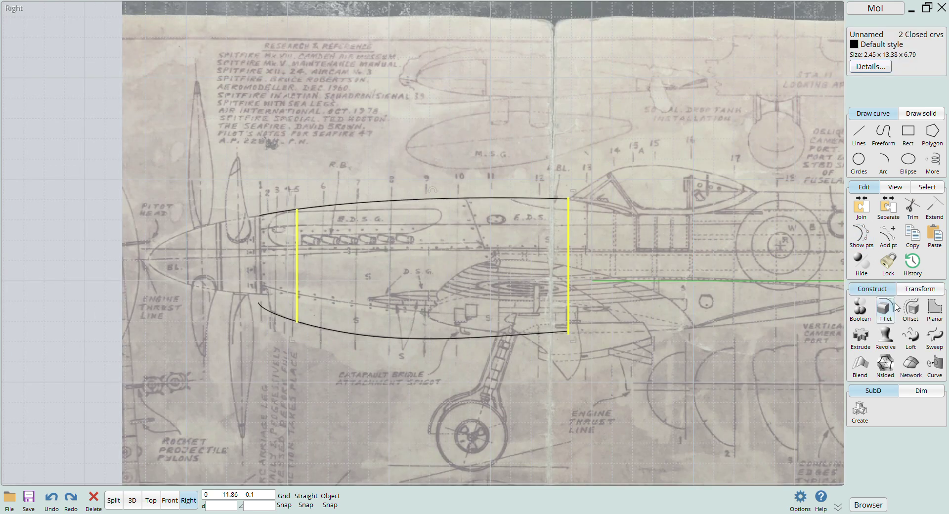
pyautogui.click(934, 337)
pyautogui.click(497, 197)
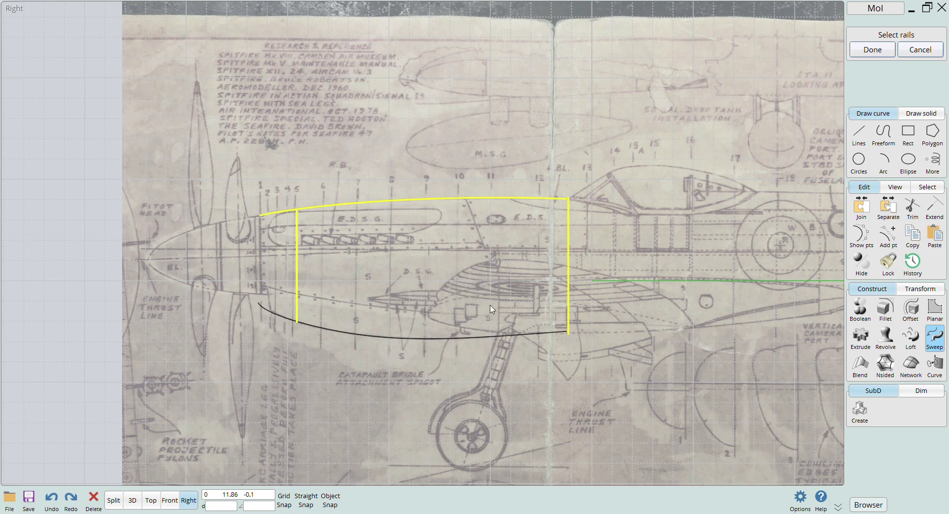
pyautogui.click(486, 334)
pyautogui.rightClick(486, 334)
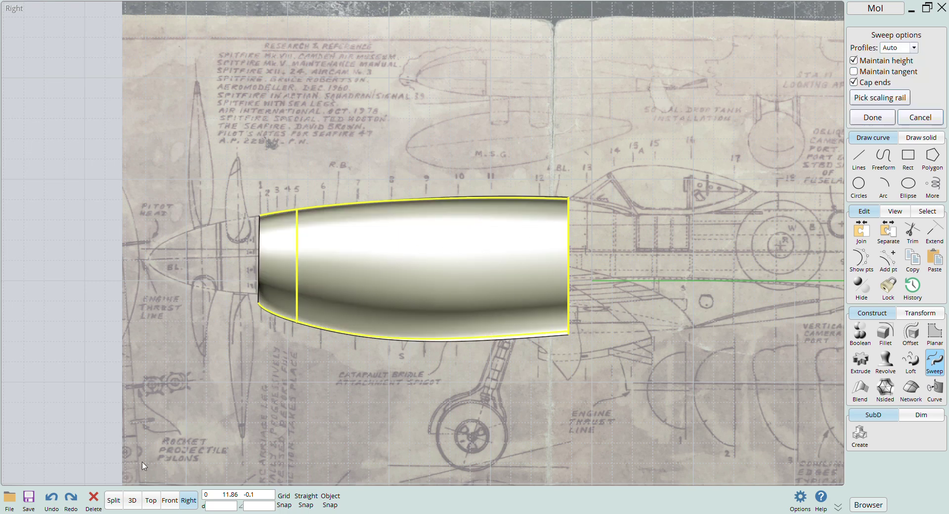
# - Inspect the swept body's outer side from above and cancel the sweep
pyautogui.click(149, 501)
pyautogui.scroll(-3, 303, 345)
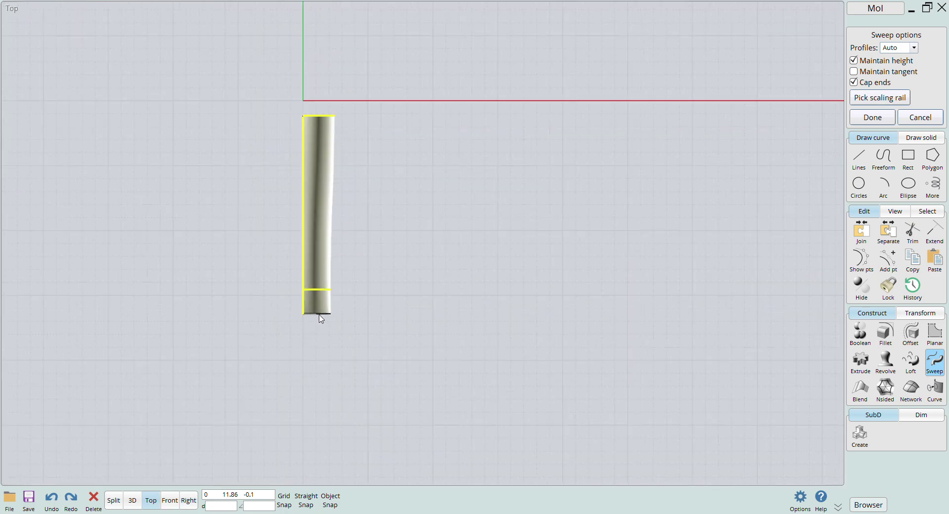
pyautogui.scroll(4, 351, 306)
pyautogui.moveTo(350, 256); pyautogui.dragTo(518, 370, button='middle')
pyautogui.scroll(-2, 517, 337)
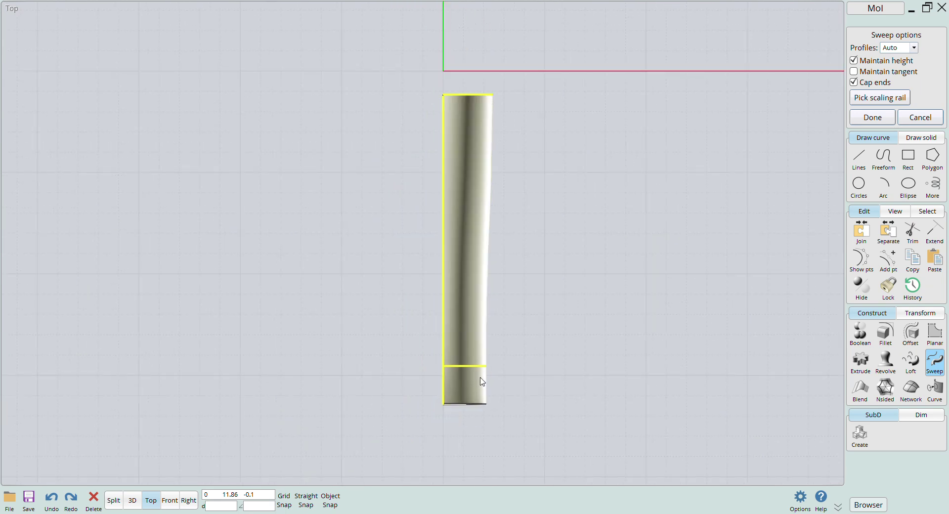
pyautogui.scroll(2, 480, 382)
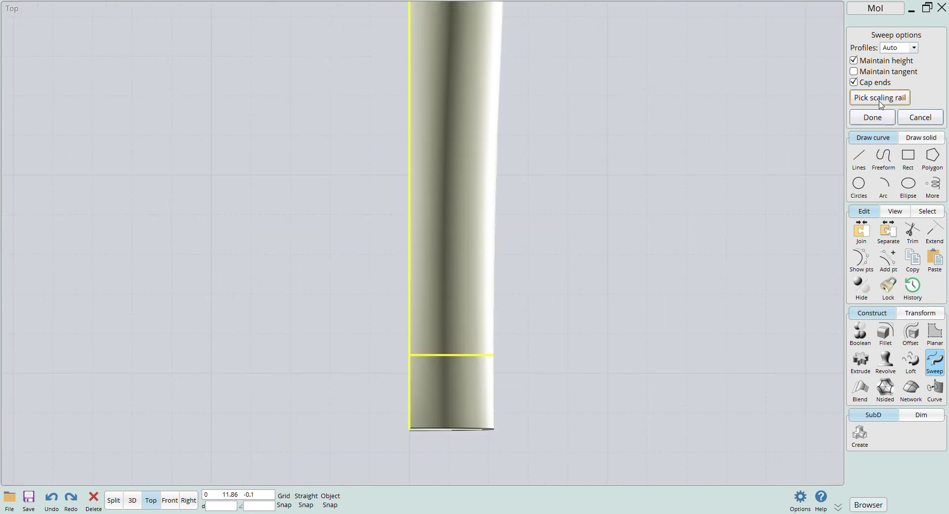
pyautogui.click(925, 121)
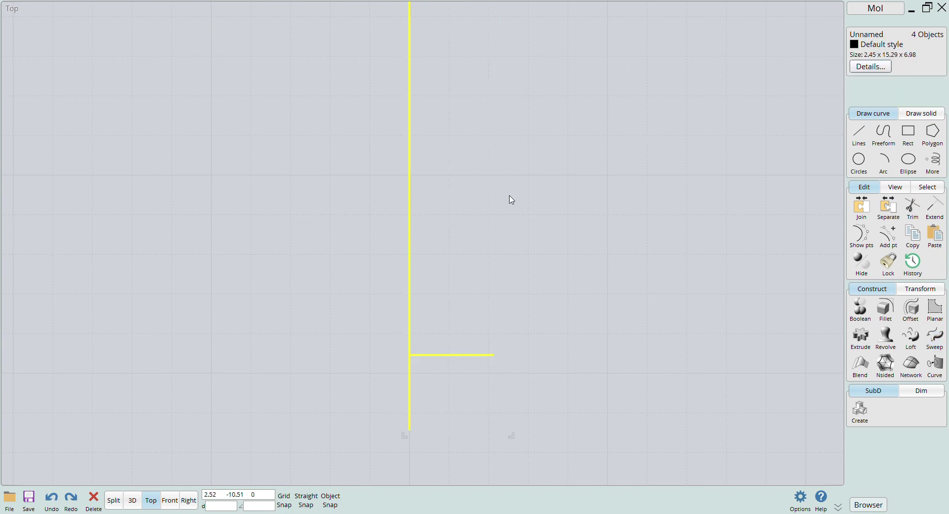
# - Draw a through-points curve in the top view along the fuselage's outer side, starting snapped to the outer edge of section 12
pyautogui.scroll(-3, 511, 200)
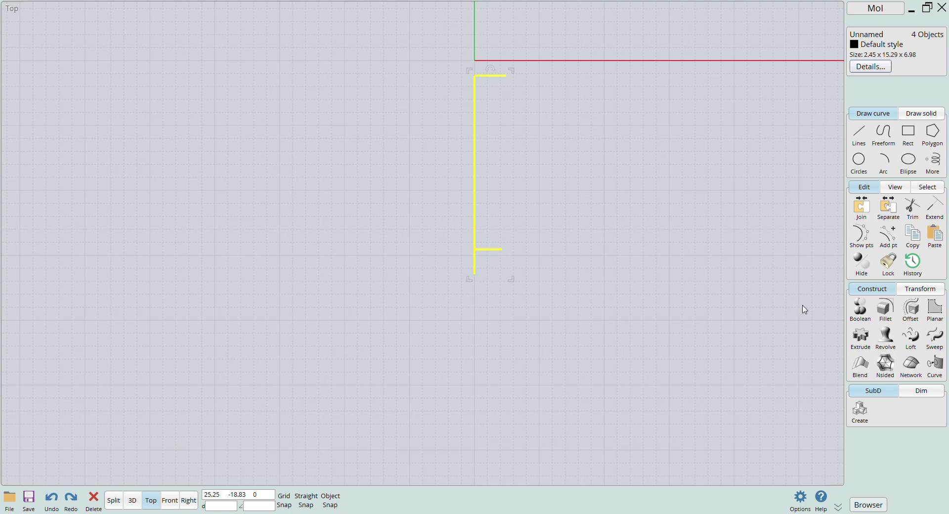
pyautogui.click(883, 133)
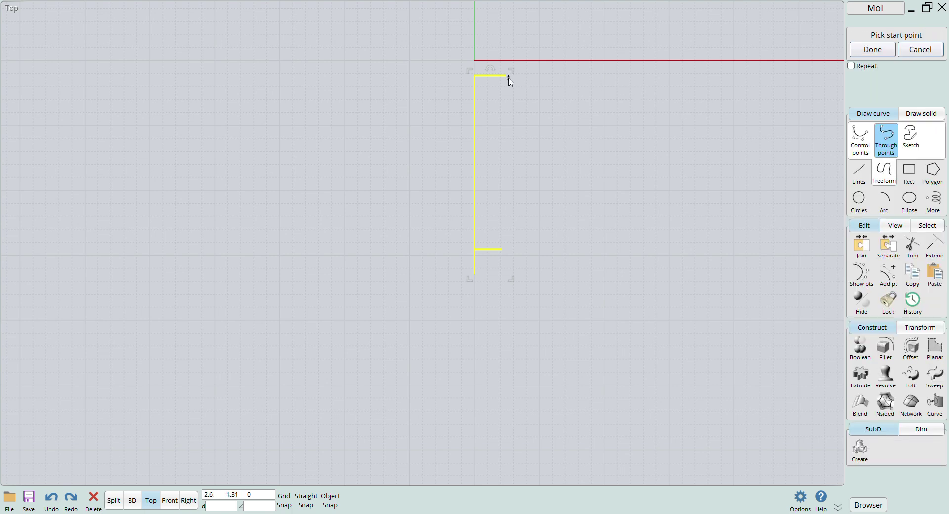
pyautogui.click(330, 500)
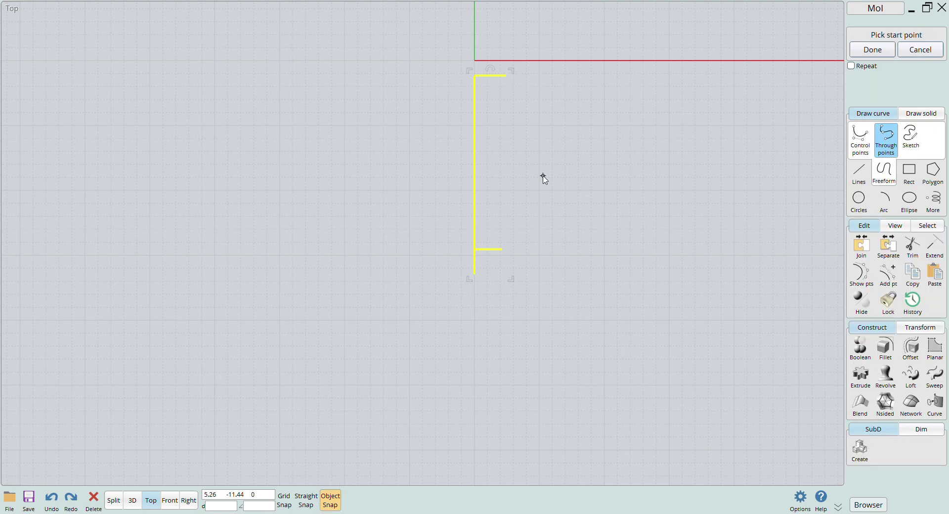
pyautogui.click(505, 76)
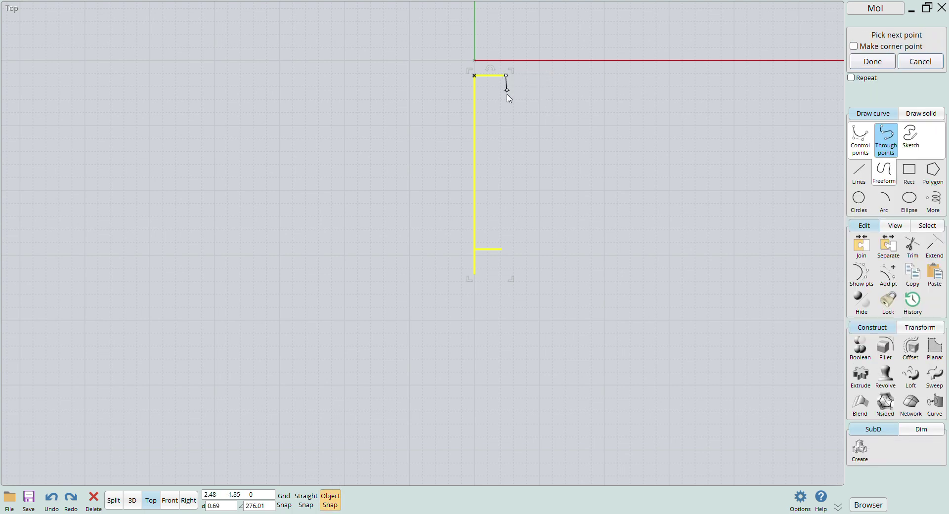
pyautogui.click(507, 199)
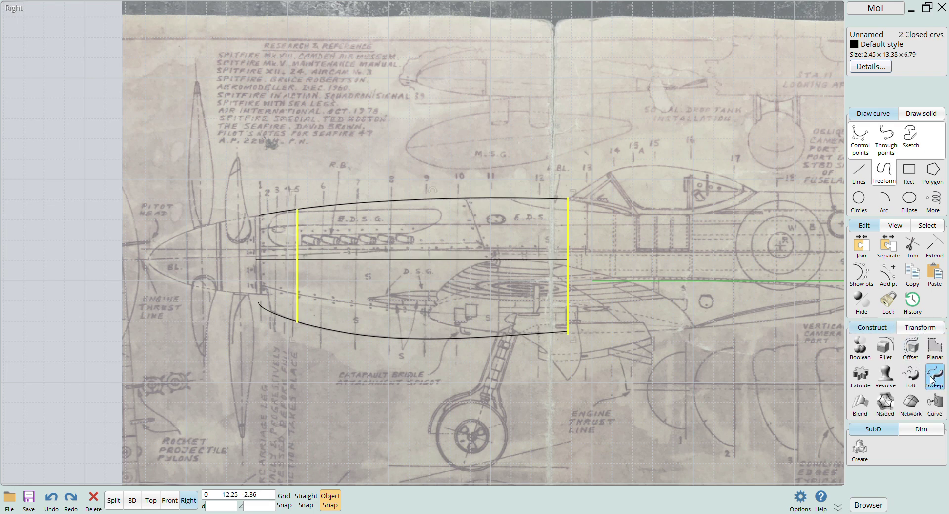
# - Sweep both section curves along the upper and lower profile rails, using the outer side curve as the scaling rail
pyautogui.click(934, 375)
pyautogui.click(503, 204)
pyautogui.click(501, 331)
pyautogui.rightClick(498, 307)
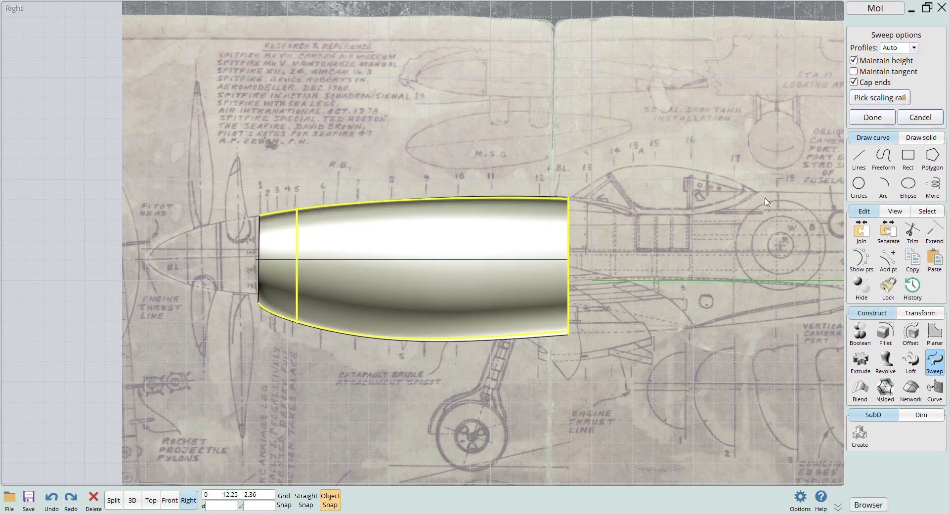
pyautogui.click(879, 97)
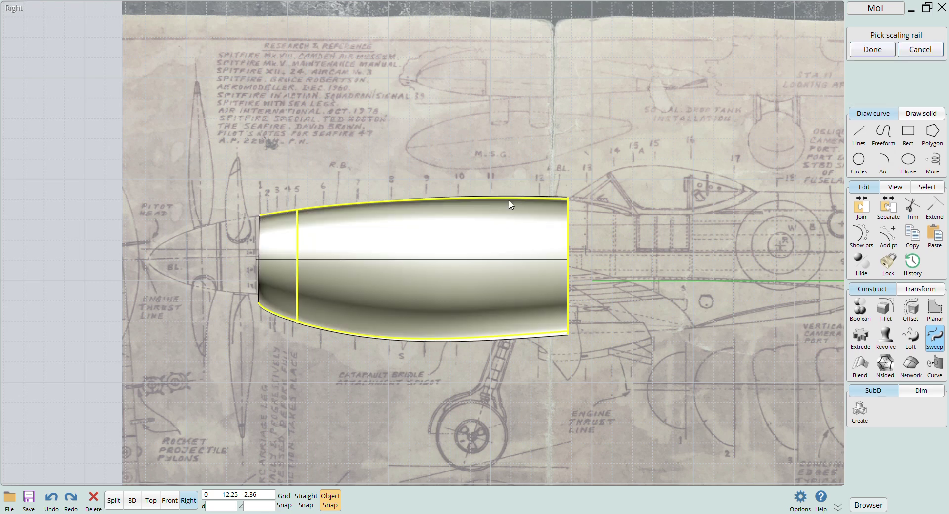
pyautogui.click(447, 266)
pyautogui.rightClick(434, 264)
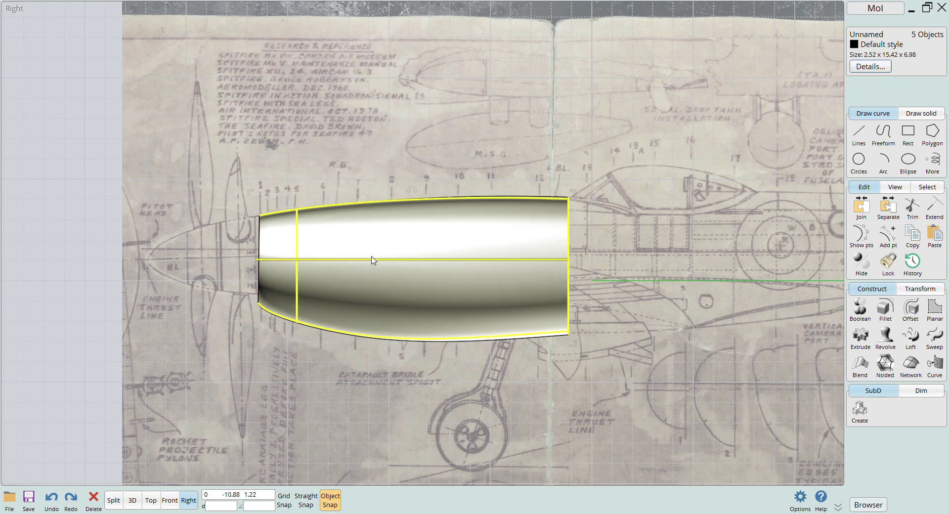
# - Shell the half fuselage to a thickness of 0.2 in the Normal direction, opening the flat centre face and both end faces
pyautogui.click(151, 500)
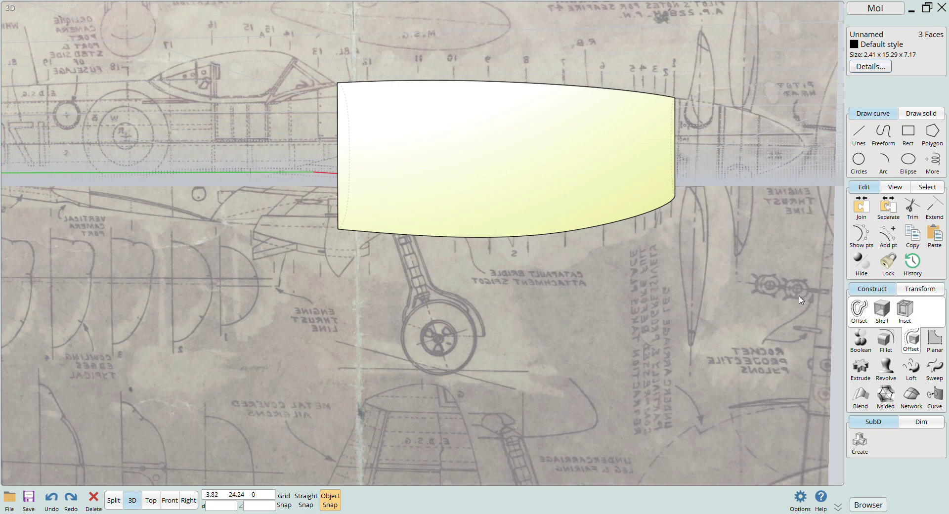
pyautogui.moveTo(809, 294); pyautogui.dragTo(749, 264, button='right')
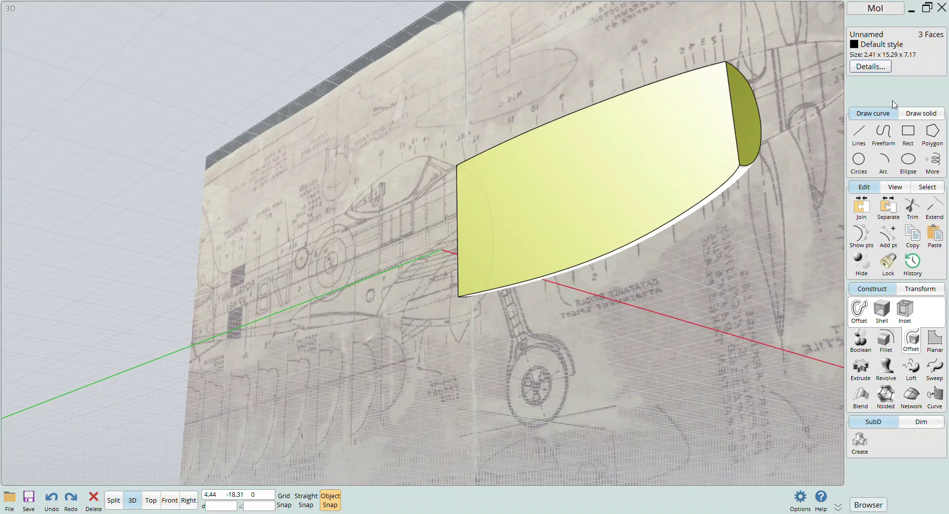
pyautogui.click(882, 309)
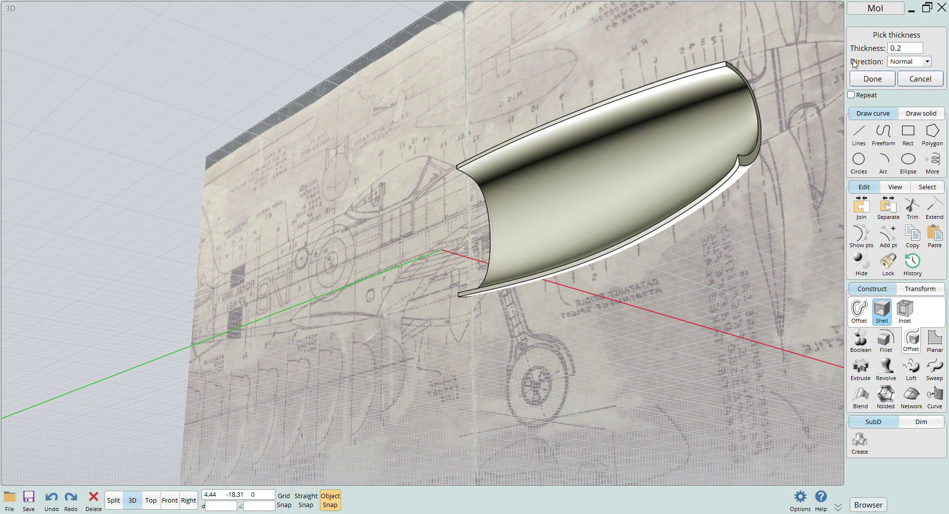
pyautogui.rightClick(657, 245)
pyautogui.moveTo(641, 283); pyautogui.dragTo(295, 157, button='right')
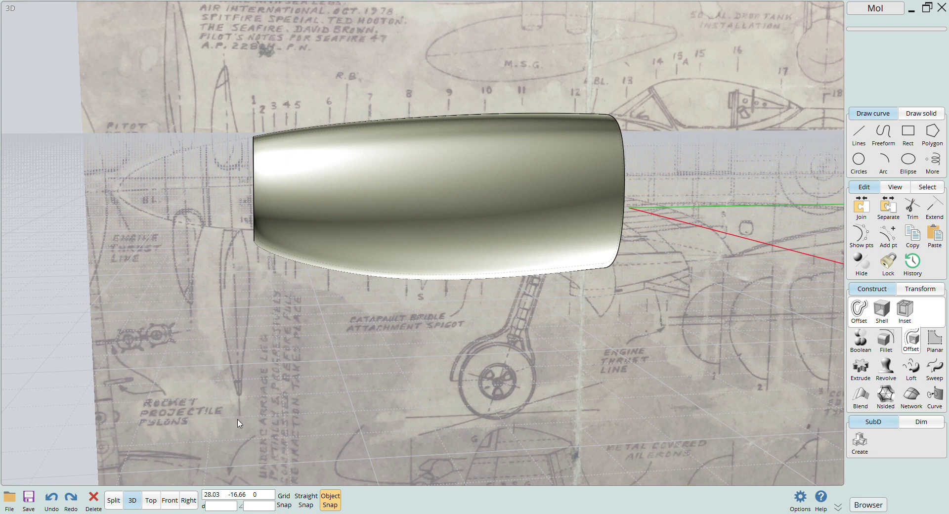
# - Move the shelled half body rearward along the side-view blueprint and return it to its place at the nose
pyautogui.click(188, 500)
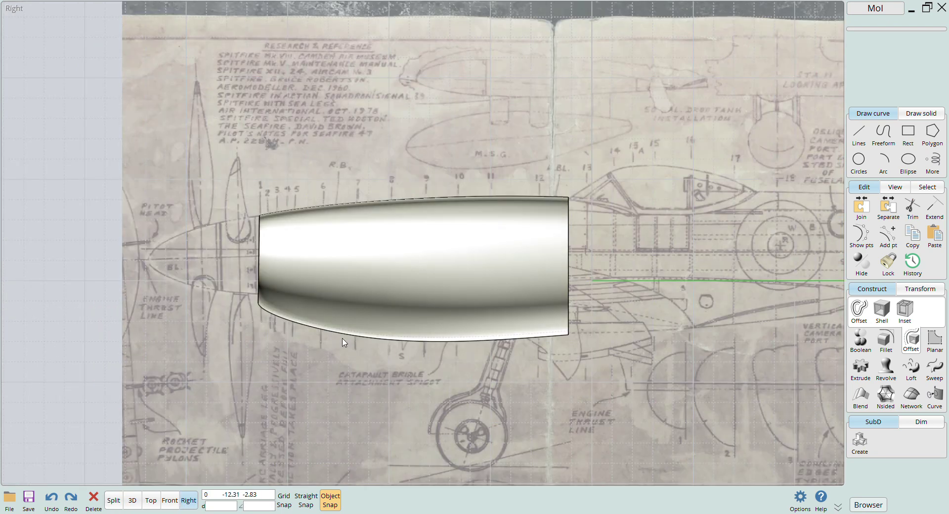
pyautogui.moveTo(355, 293); pyautogui.dragTo(395, 291)
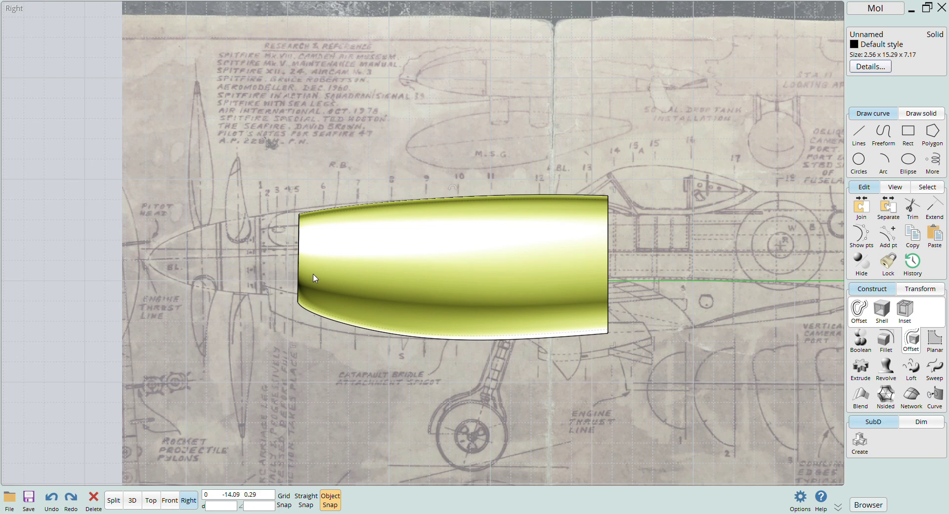
pyautogui.moveTo(439, 254); pyautogui.dragTo(400, 257)
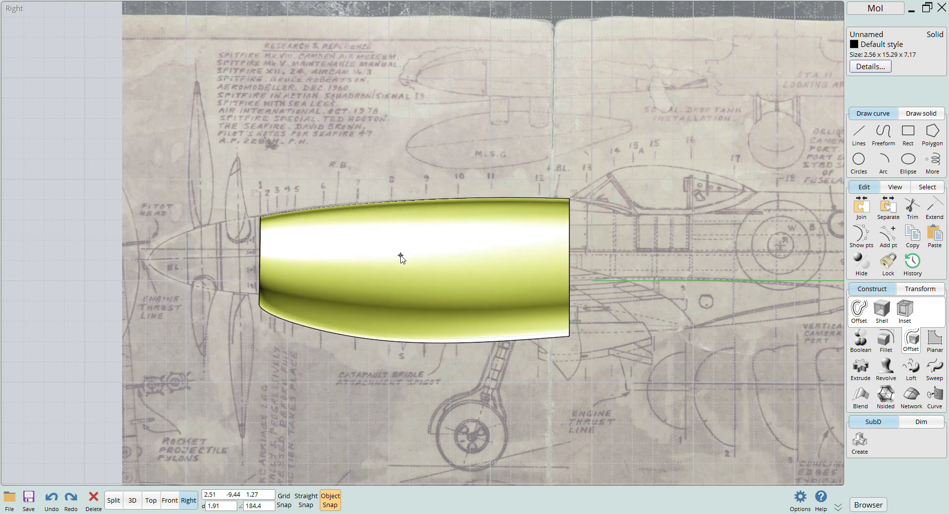
# - Draw a vertical line about 10.3 units long across the body at station 3 and move it forward to station 2
pyautogui.click(859, 134)
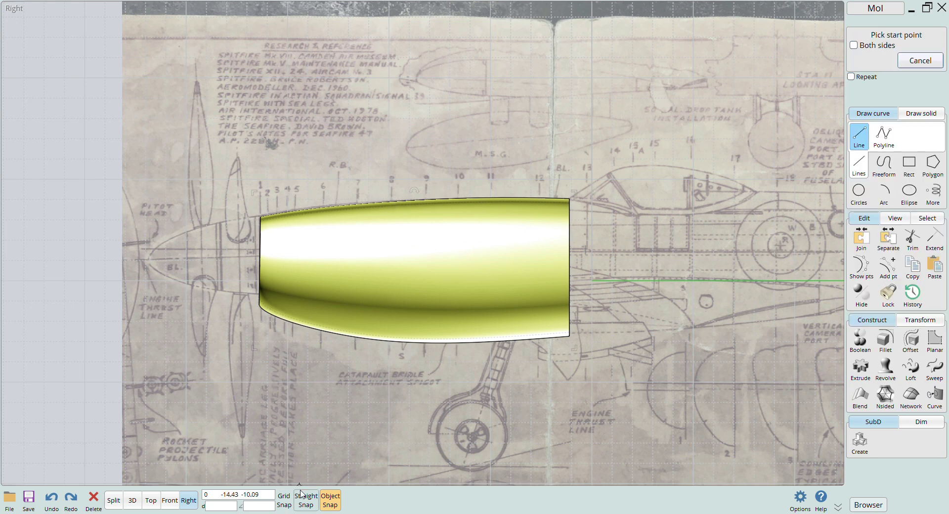
pyautogui.click(277, 177)
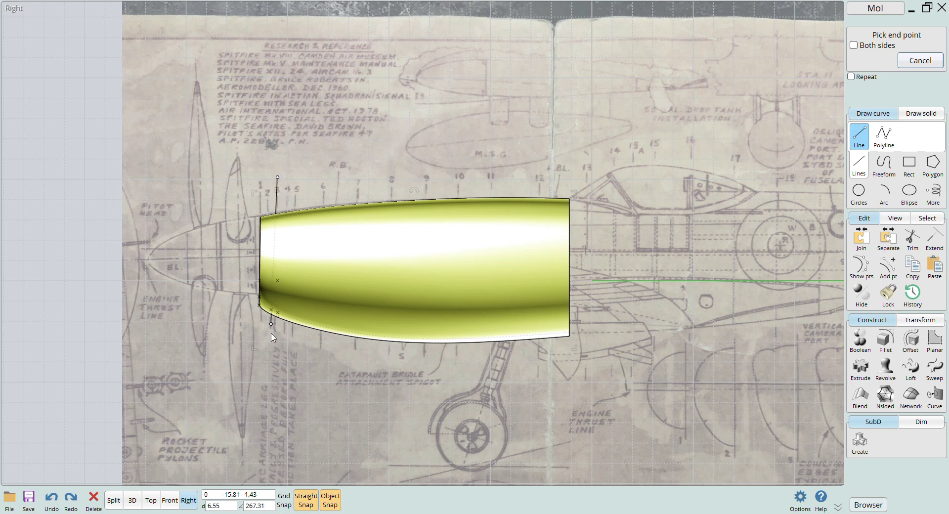
pyautogui.click(277, 385)
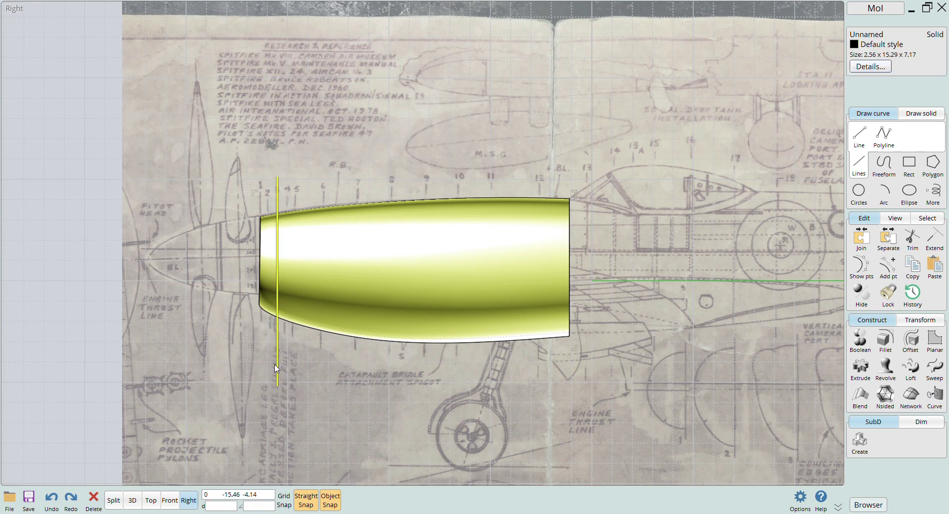
pyautogui.moveTo(275, 368); pyautogui.dragTo(270, 365)
pyautogui.click(381, 376)
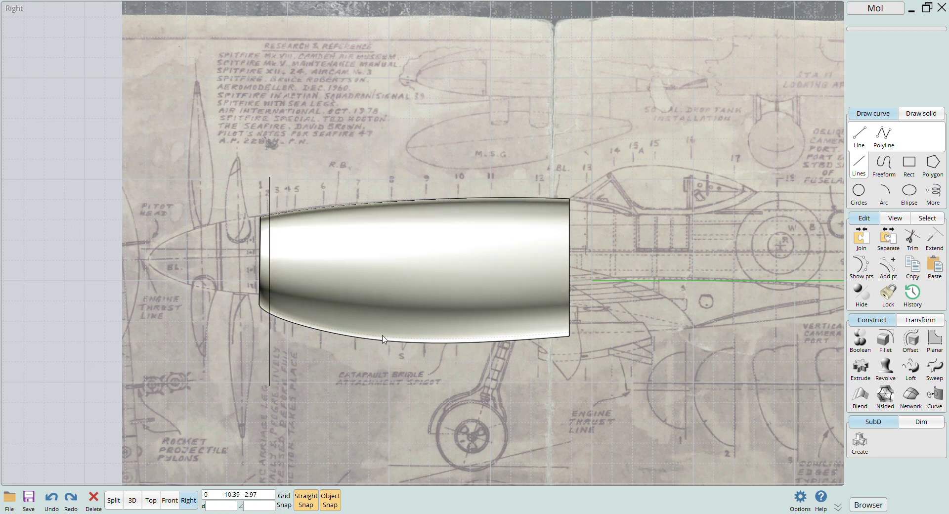
# - Cut the half body along the station 2 line with Boolean Difference and delete the line and the thin front slice
pyautogui.click(405, 280)
pyautogui.click(859, 340)
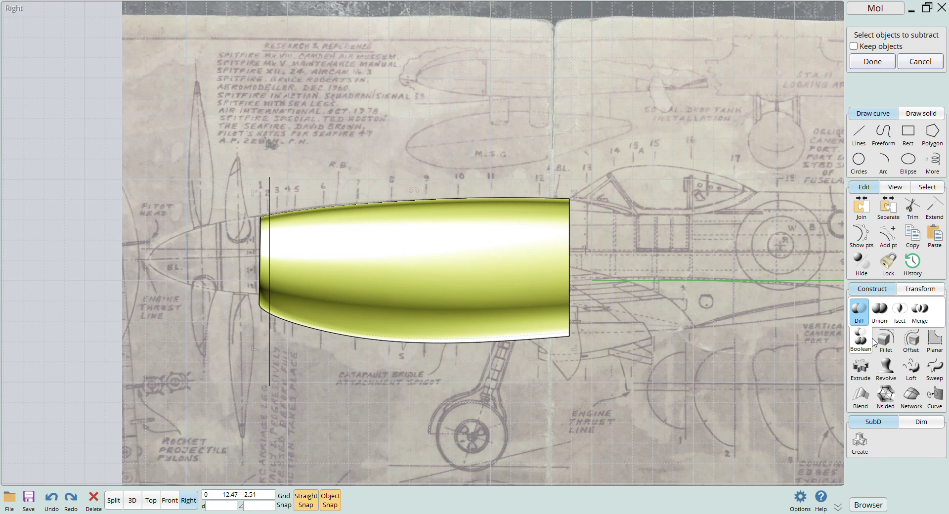
pyautogui.click(269, 360)
pyautogui.rightClick(268, 360)
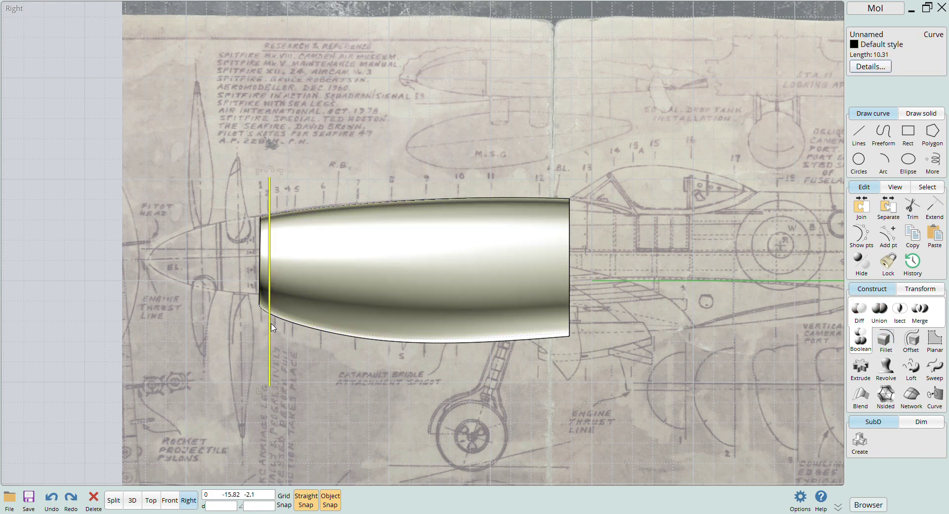
pyautogui.press('Delete')
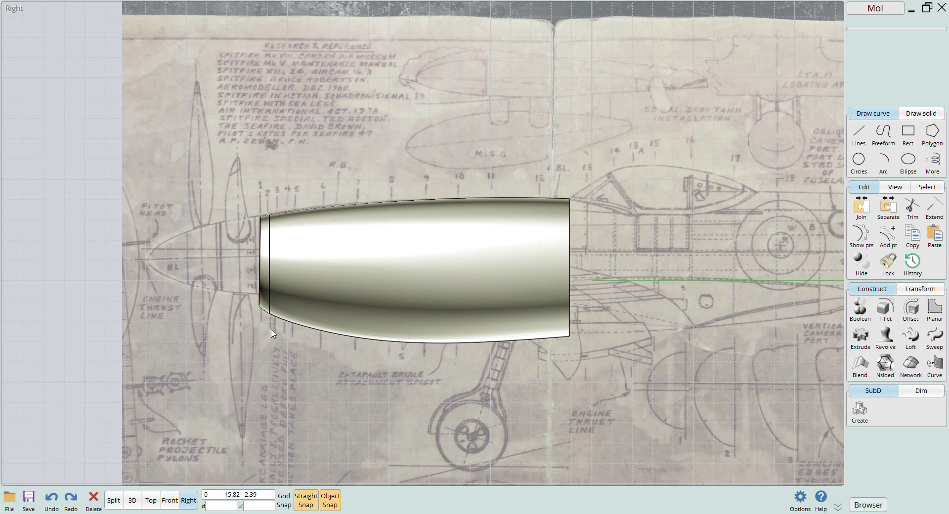
pyautogui.click(267, 265)
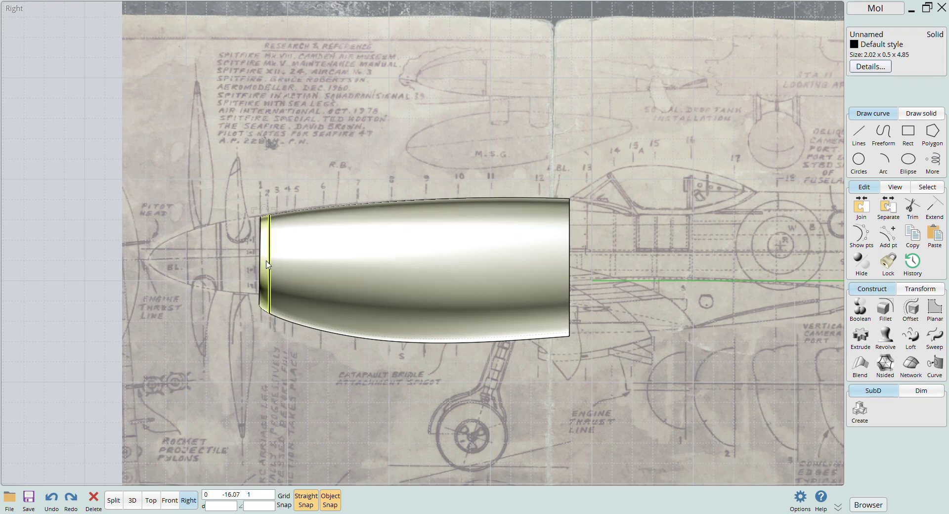
pyautogui.press('Delete')
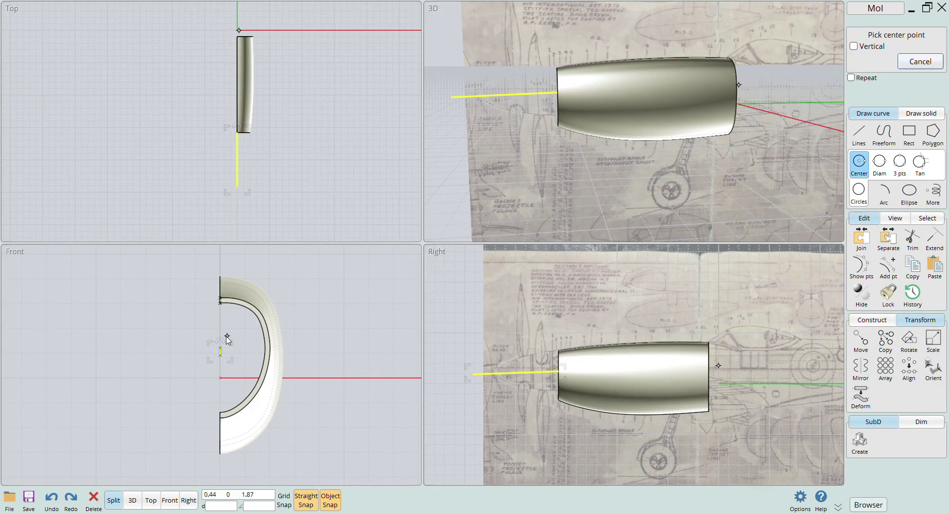
# - Draw a circle of radius 2.02 at the body's front end, centred on the thrust line and reaching the skin's upper end
pyautogui.click(220, 347)
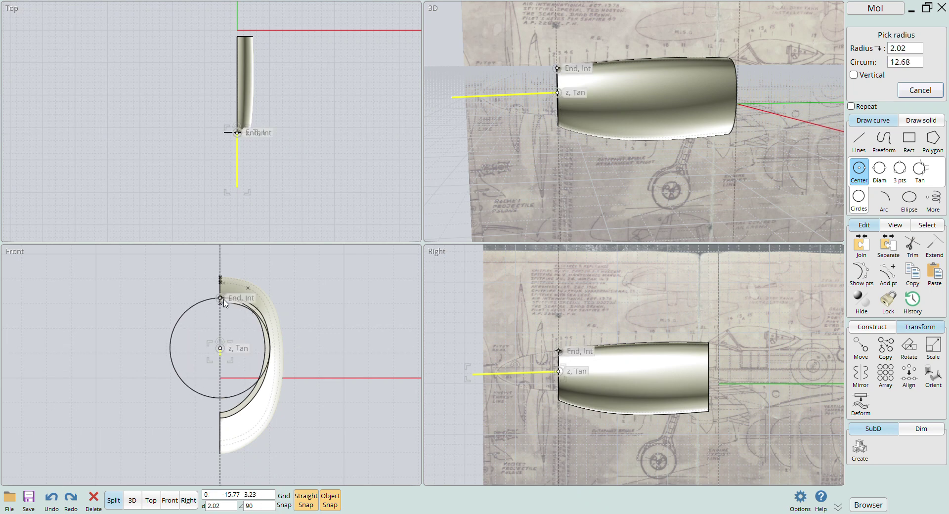
pyautogui.click(221, 299)
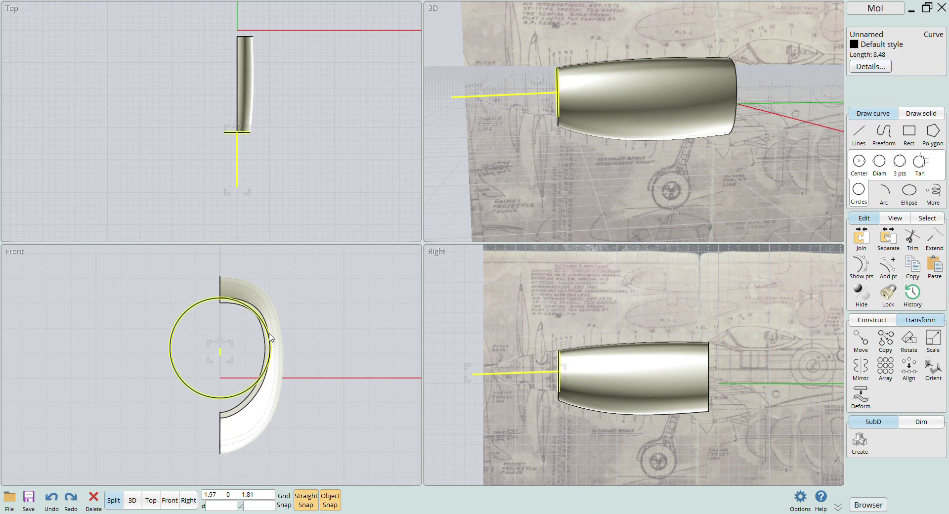
pyautogui.press('Escape')
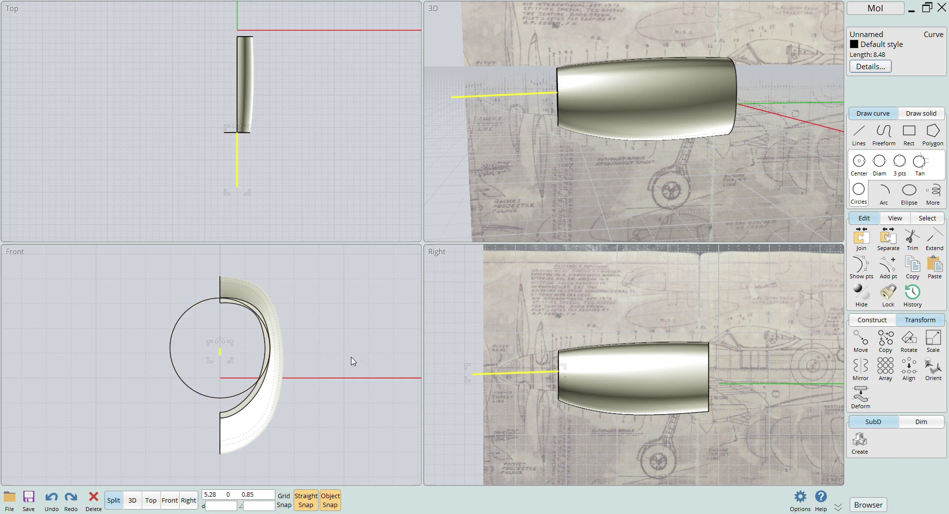
pyautogui.press('Escape')
# - Copy the body's outer front edge as a separate curve and close it with a joined straight line along the centre plane
pyautogui.click(262, 393)
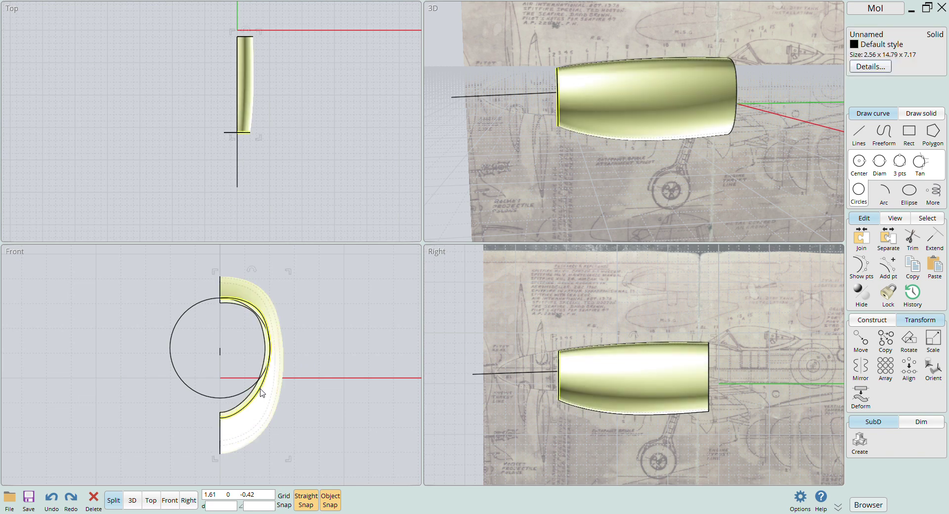
pyautogui.click(259, 392)
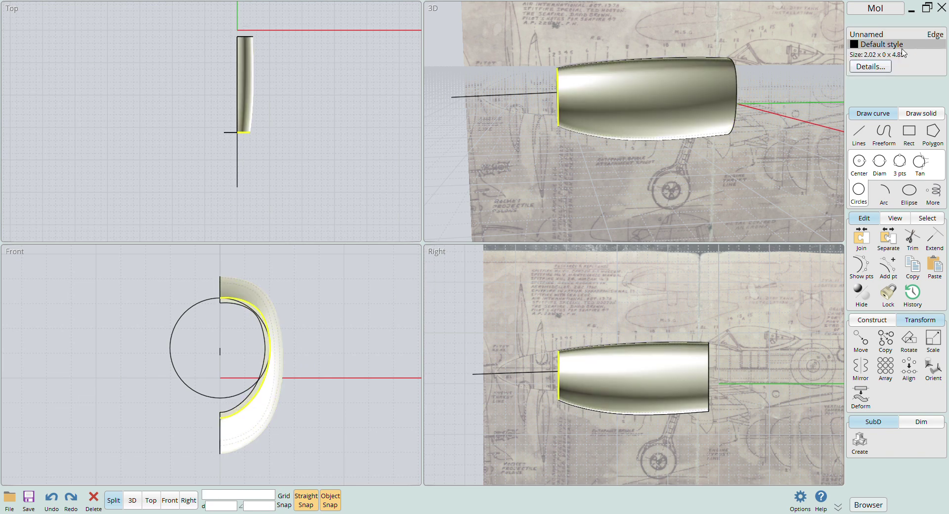
pyautogui.hotkey('ctrl', 'c')
pyautogui.hotkey('ctrl', 'v')
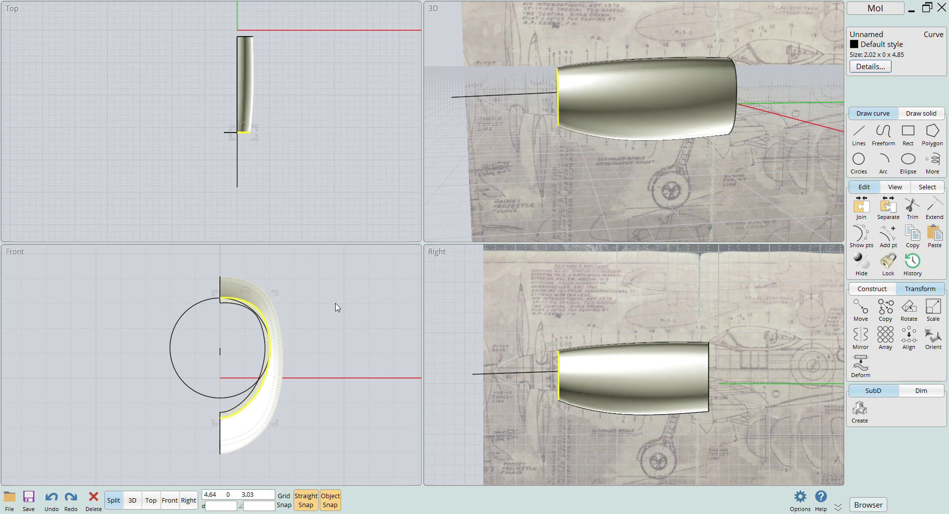
pyautogui.click(858, 133)
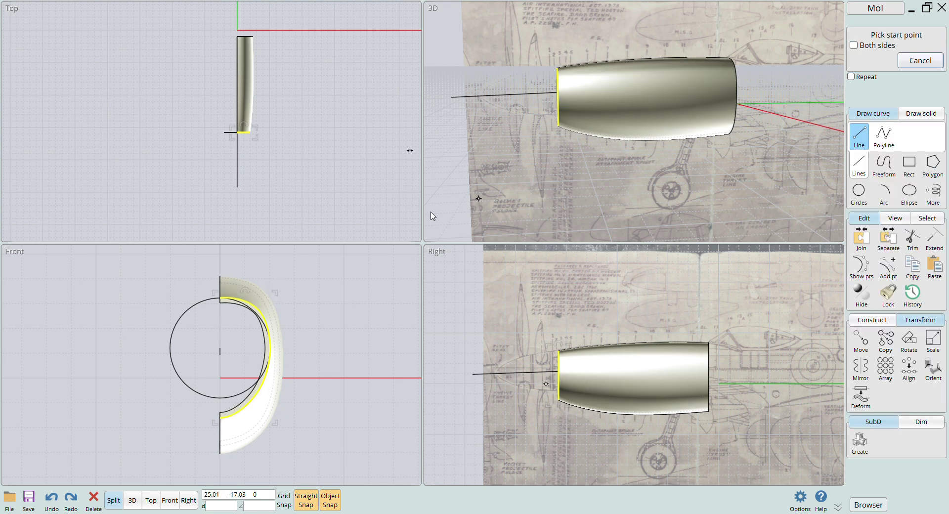
pyautogui.click(220, 298)
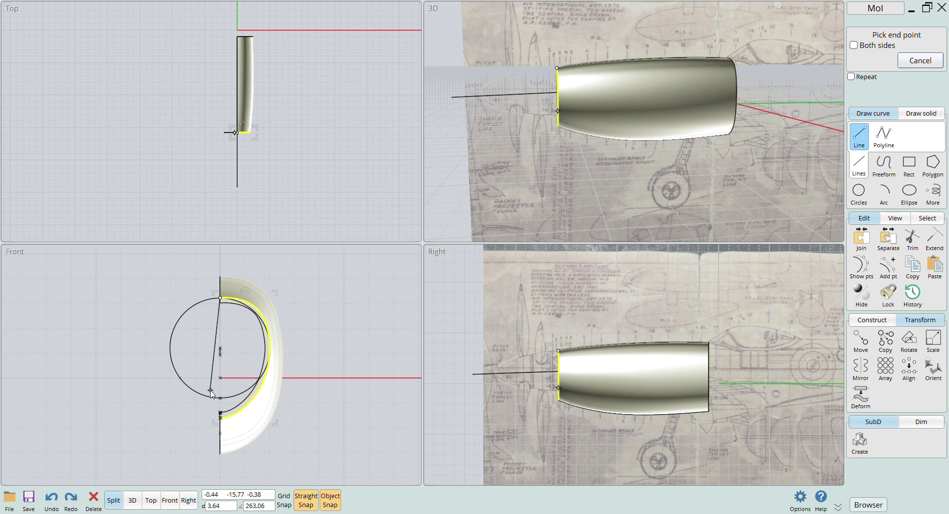
pyautogui.click(220, 418)
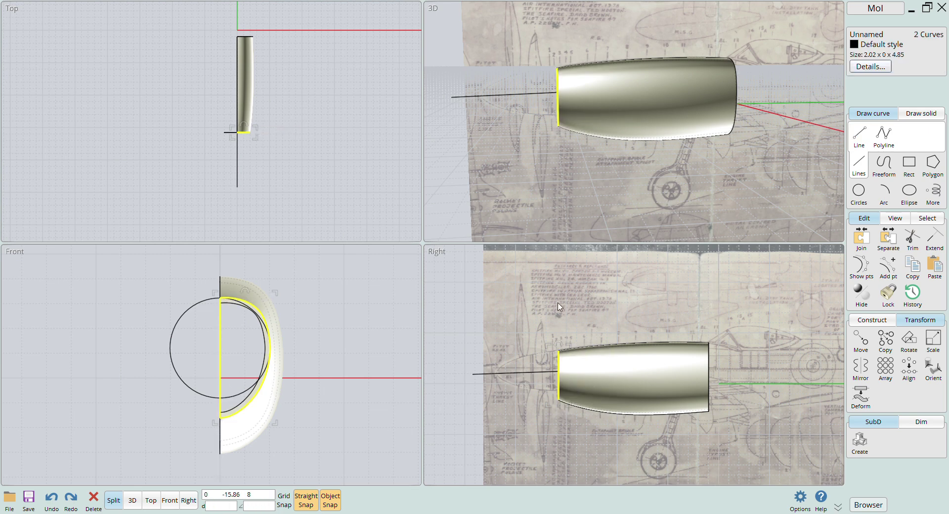
pyautogui.click(861, 241)
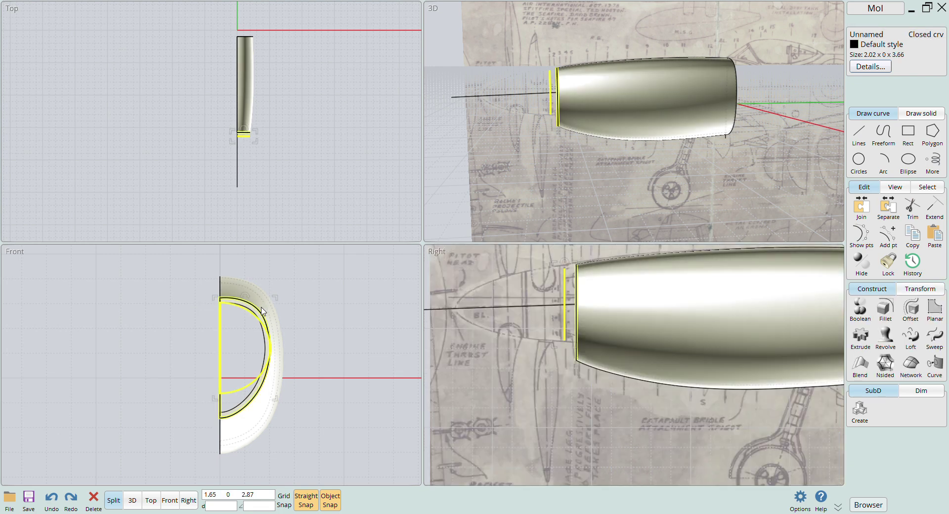
# - Loft the small front half-circle profile to the closed body-edge profile, using the Normal style with capped ends
pyautogui.click(261, 308)
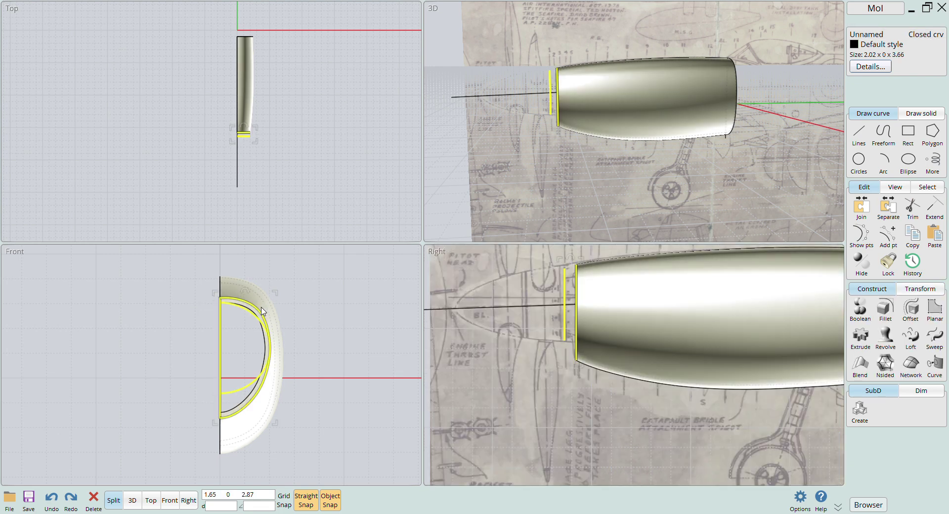
pyautogui.click(910, 336)
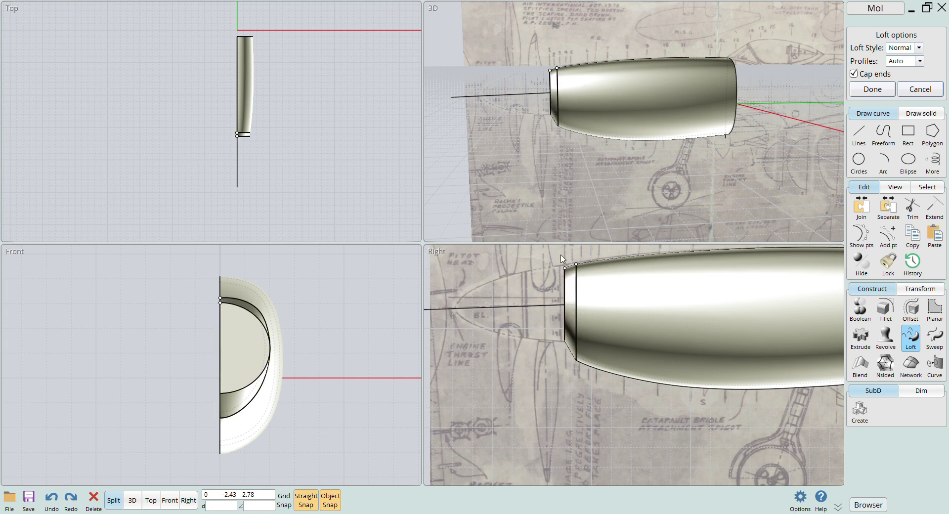
pyautogui.rightClick(499, 277)
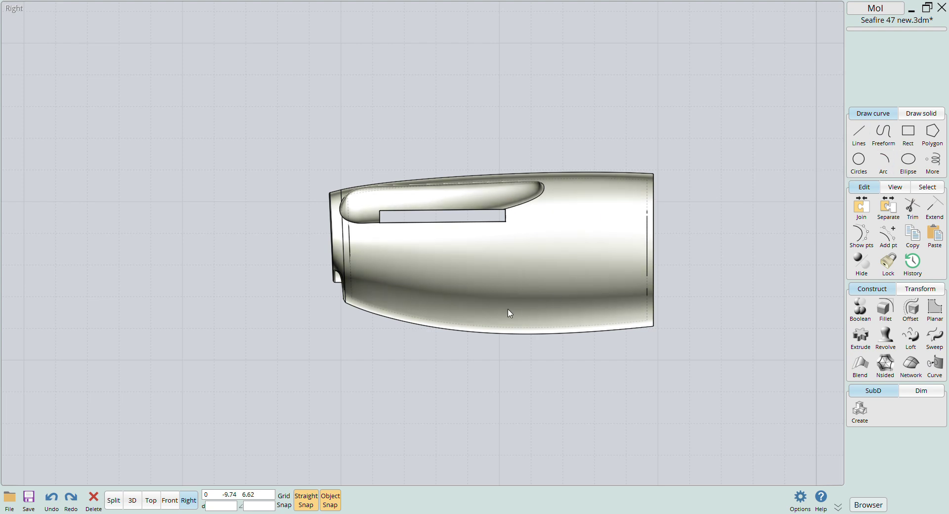
# - Draw a closed teardrop curve about 6.7 units long through points in the side view and move it up over the lower cowling
pyautogui.click(884, 135)
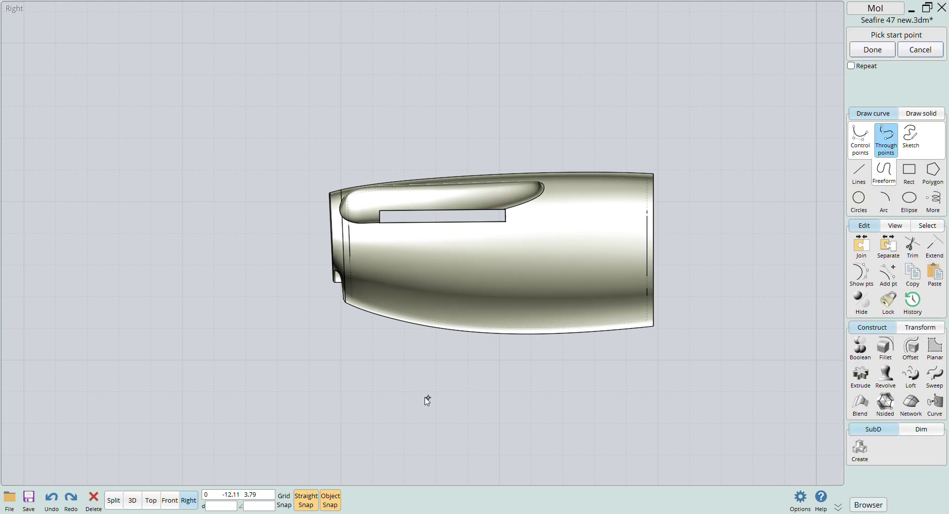
pyautogui.click(377, 371)
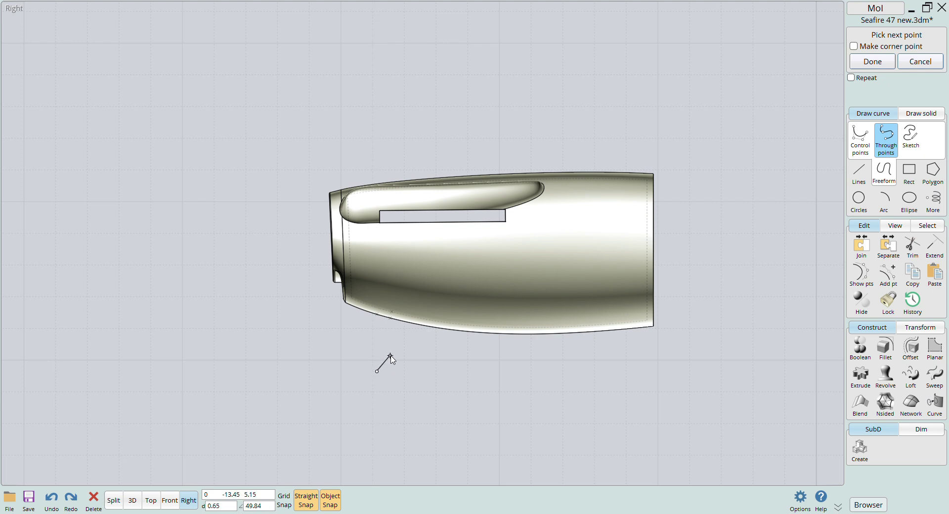
pyautogui.click(429, 349)
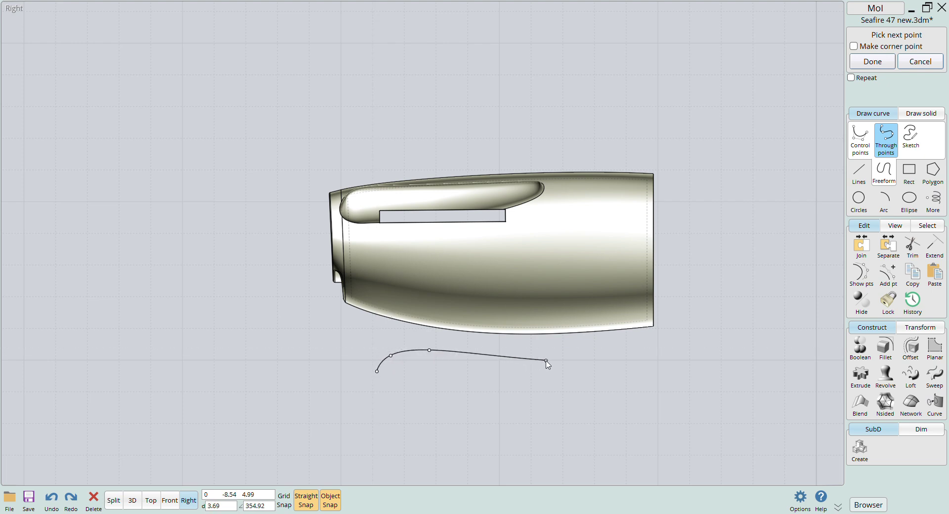
pyautogui.click(587, 369)
pyautogui.click(543, 380)
pyautogui.click(441, 388)
pyautogui.click(384, 387)
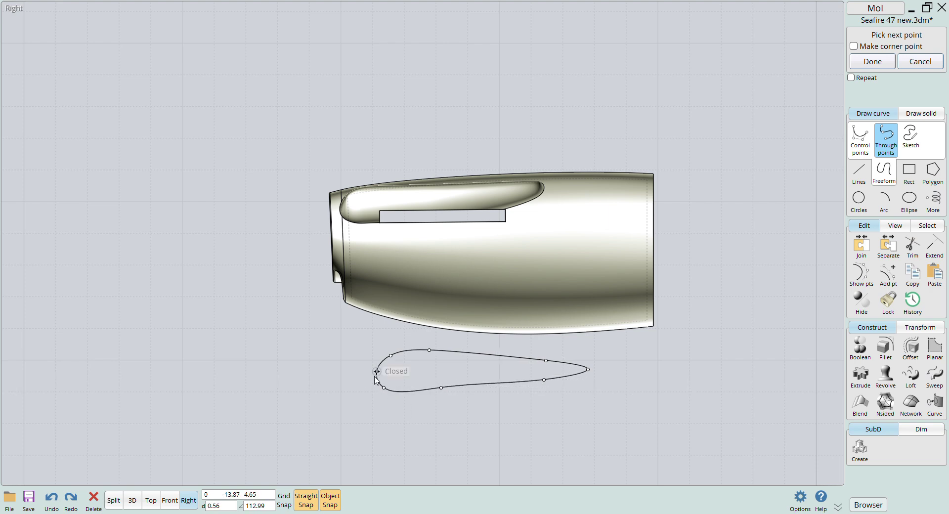
pyautogui.click(376, 371)
pyautogui.click(451, 360)
pyautogui.moveTo(451, 360); pyautogui.dragTo(460, 302)
# - Project the teardrop curve onto the cowling body in the 3D view, using the Direction mode
pyautogui.click(132, 500)
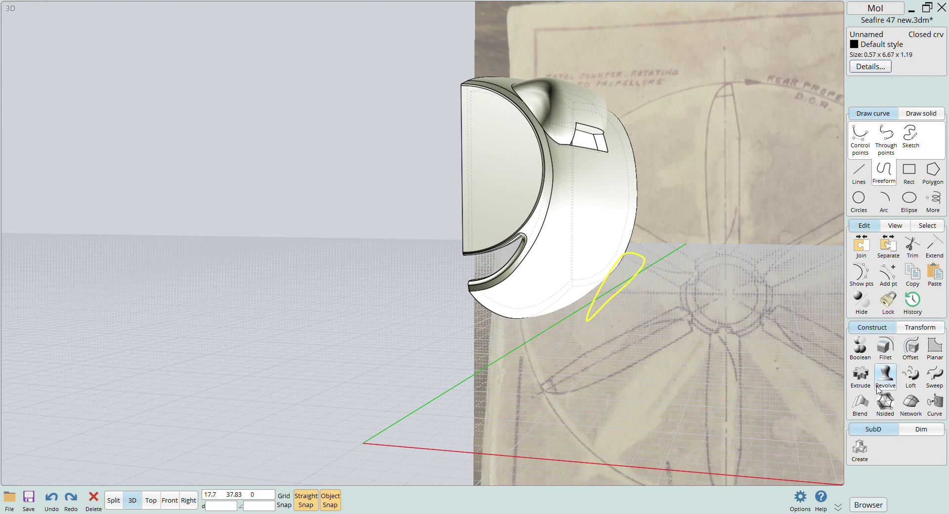
pyautogui.click(934, 403)
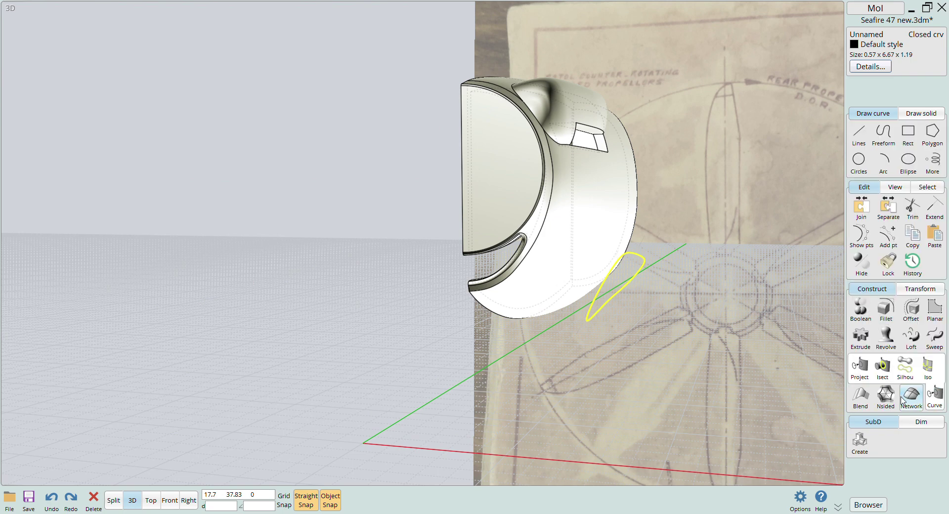
pyautogui.click(860, 368)
pyautogui.click(588, 250)
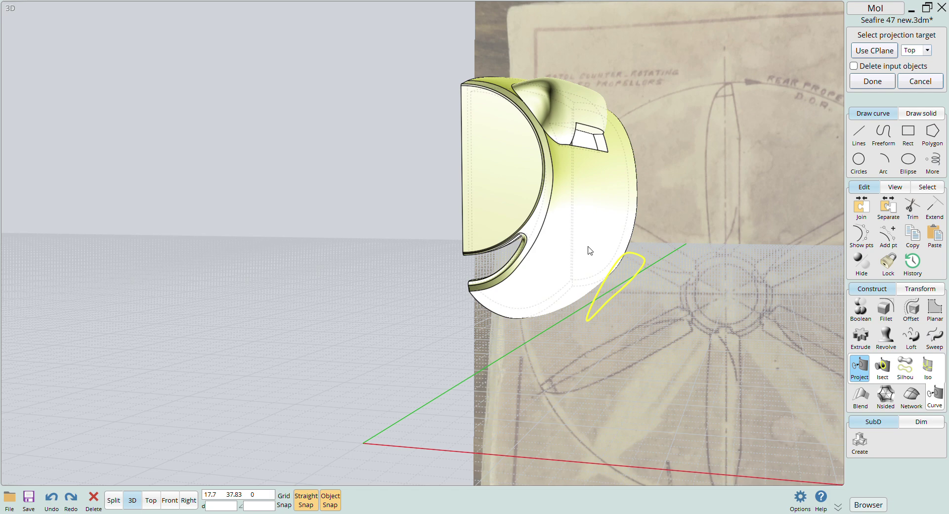
pyautogui.rightClick(723, 247)
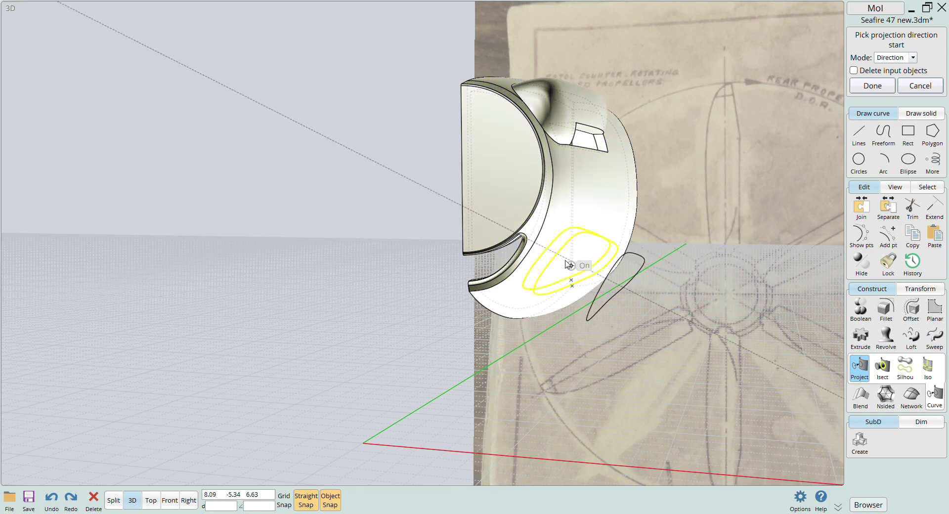
pyautogui.rightClick(712, 230)
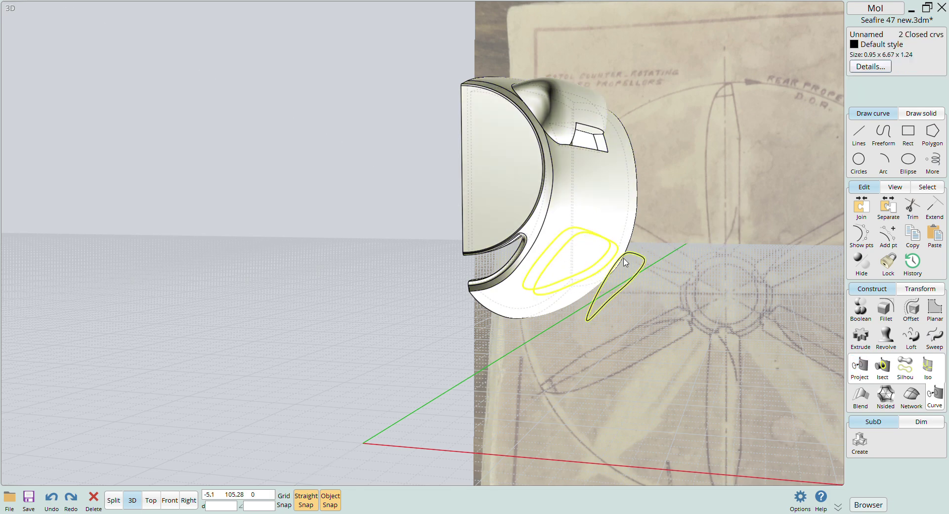
# - Delete the original teardrop curve and its inner projection, keeping only the outline on the cowling's outer skin
pyautogui.click(704, 261)
pyautogui.click(642, 264)
pyautogui.press('Delete')
pyautogui.click(575, 233)
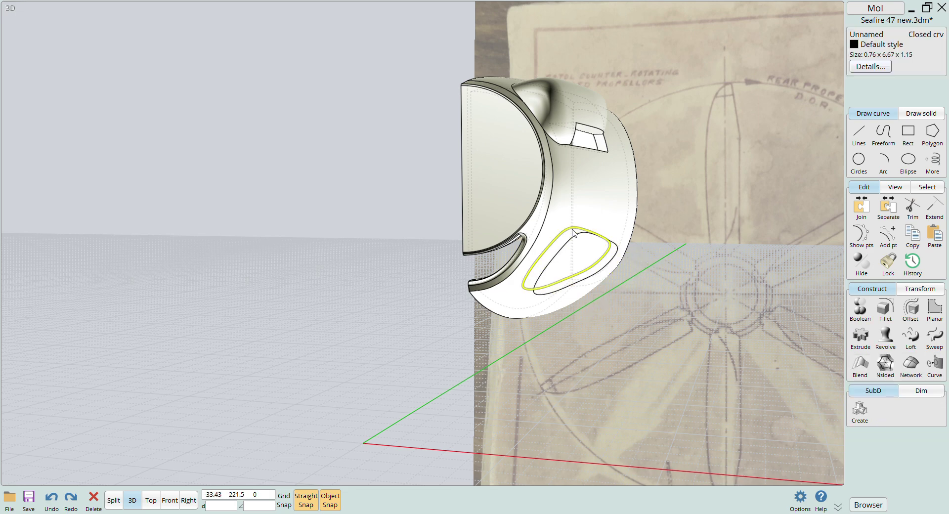
pyautogui.click(716, 252)
pyautogui.moveTo(650, 259); pyautogui.dragTo(522, 210, button='right')
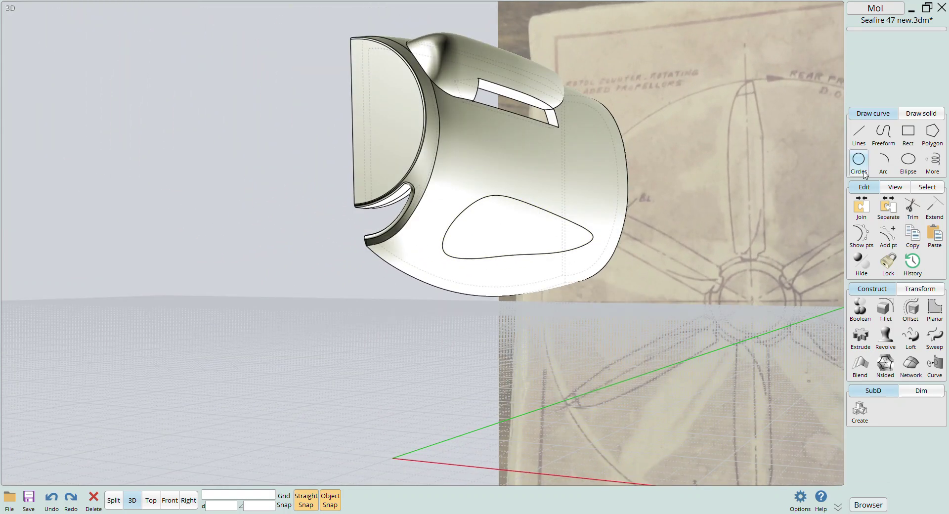
# - Draw a curve through four points across the teardrop outline, from its upper edge to its lower edge behind the rounded front
pyautogui.click(883, 132)
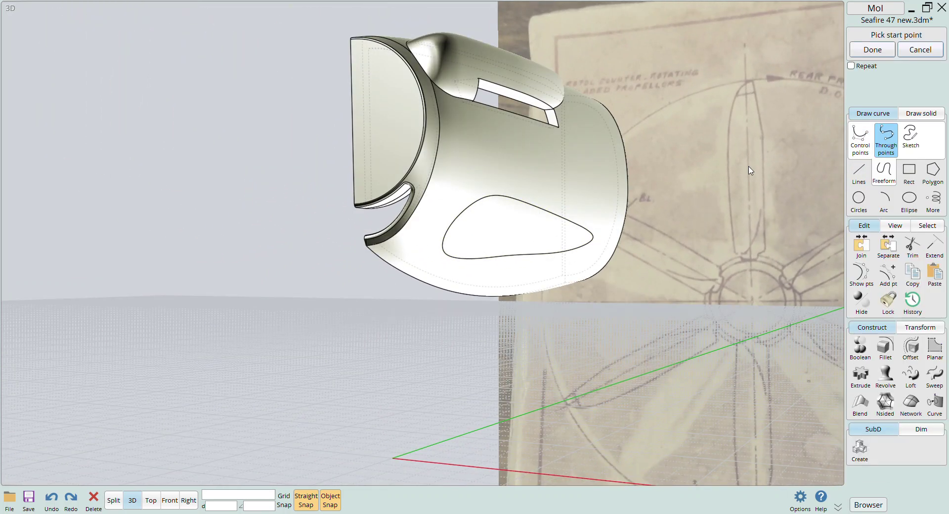
pyautogui.click(521, 201)
pyautogui.click(521, 222)
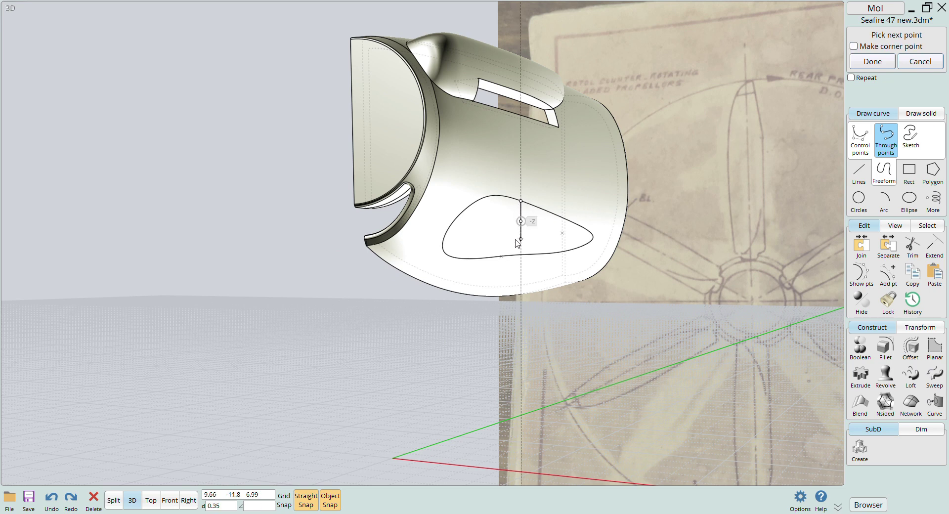
pyautogui.click(521, 239)
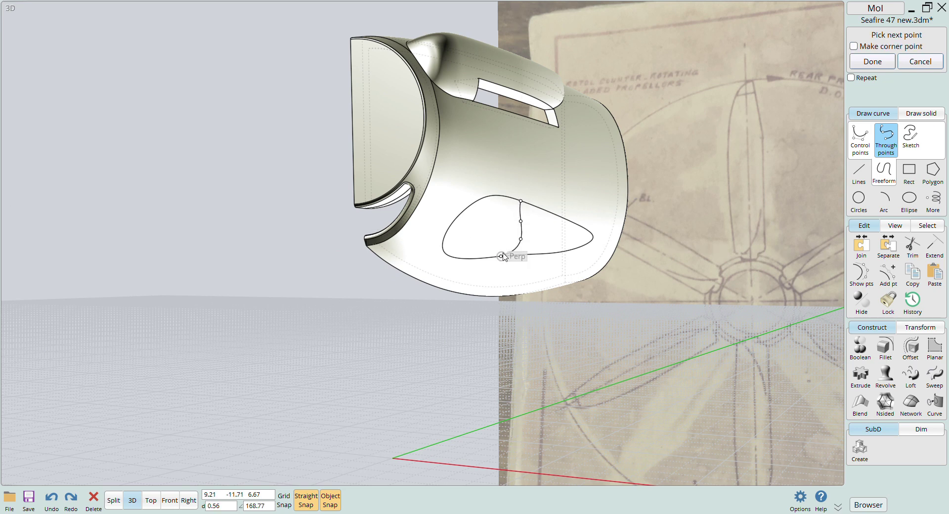
pyautogui.click(503, 256)
pyautogui.rightClick(503, 256)
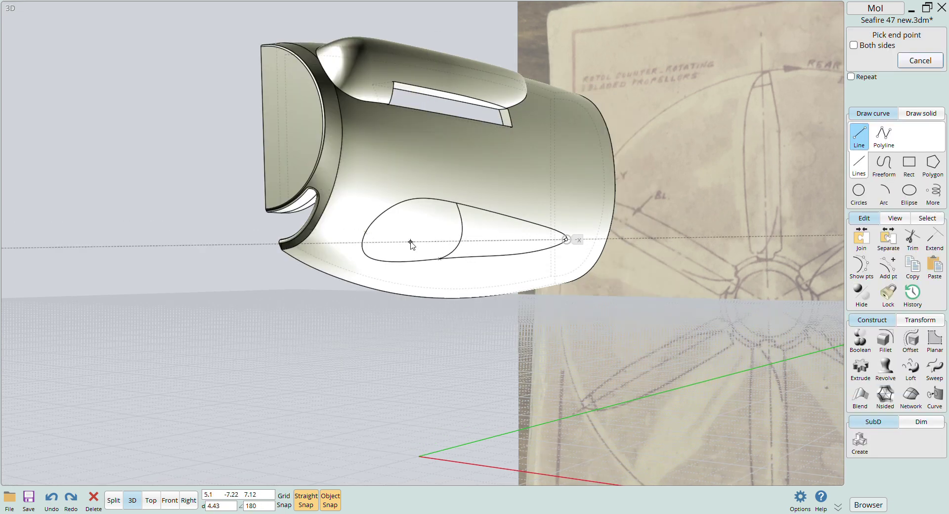
# - Draw a straight line from the teardrop outline's rear tip to its rounded front and use it to trim the outline into two halves
pyautogui.click(370, 234)
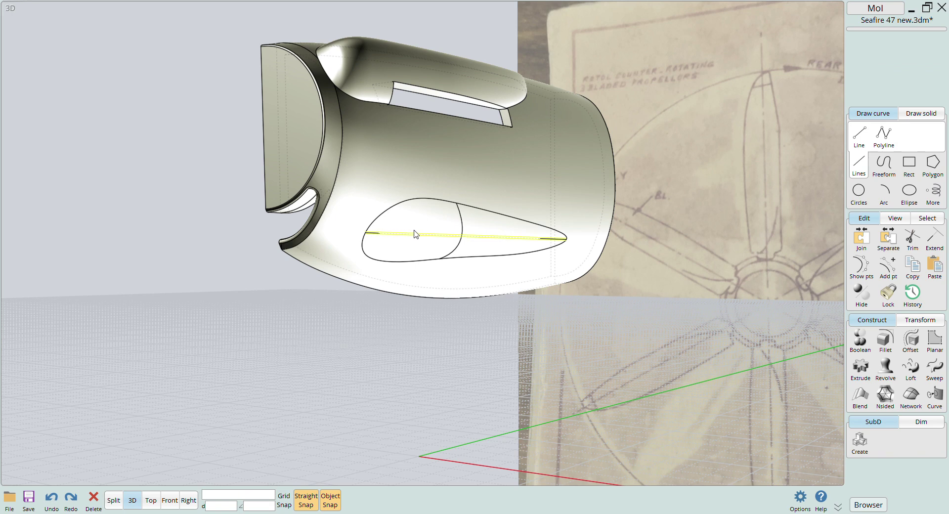
pyautogui.click(554, 241)
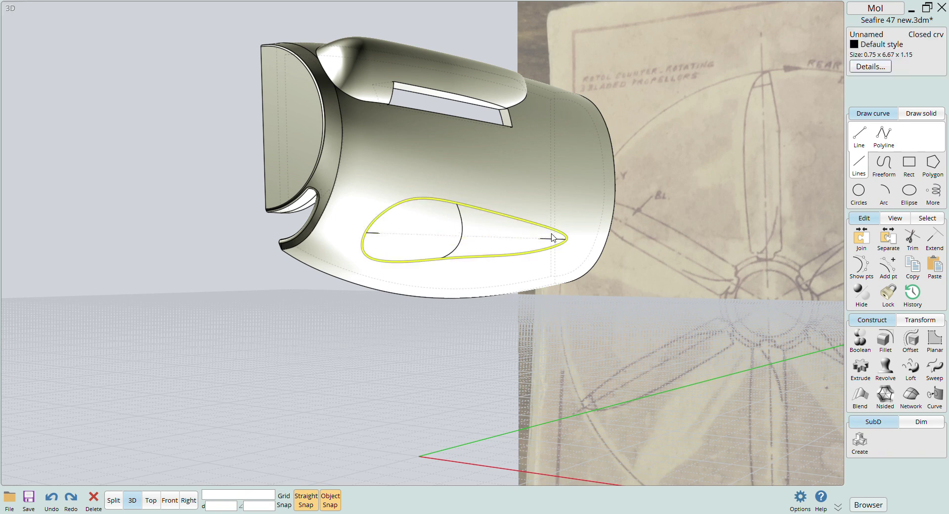
pyautogui.click(912, 237)
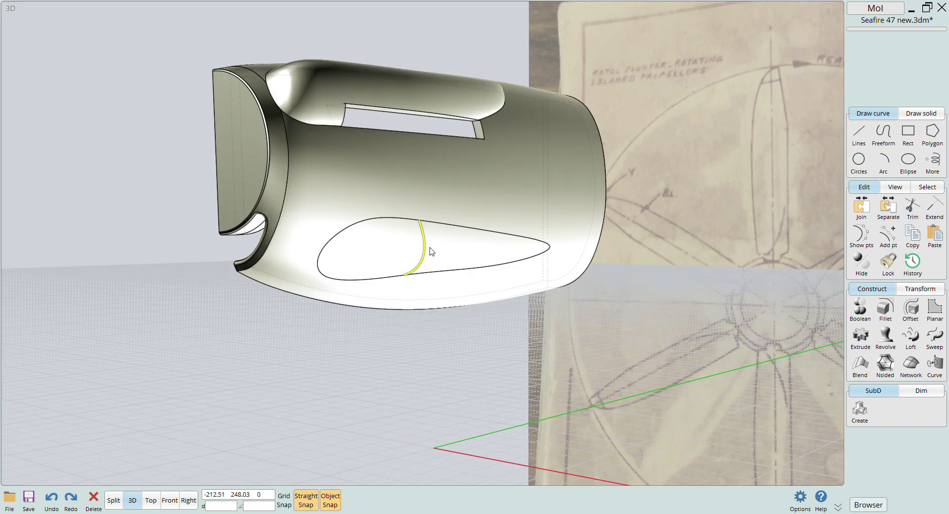
pyautogui.click(423, 245)
# - Sweep the cross curve along both outline halves with Auto profiles and Maintain height, and delete the three construction curves
pyautogui.click(934, 336)
pyautogui.click(476, 231)
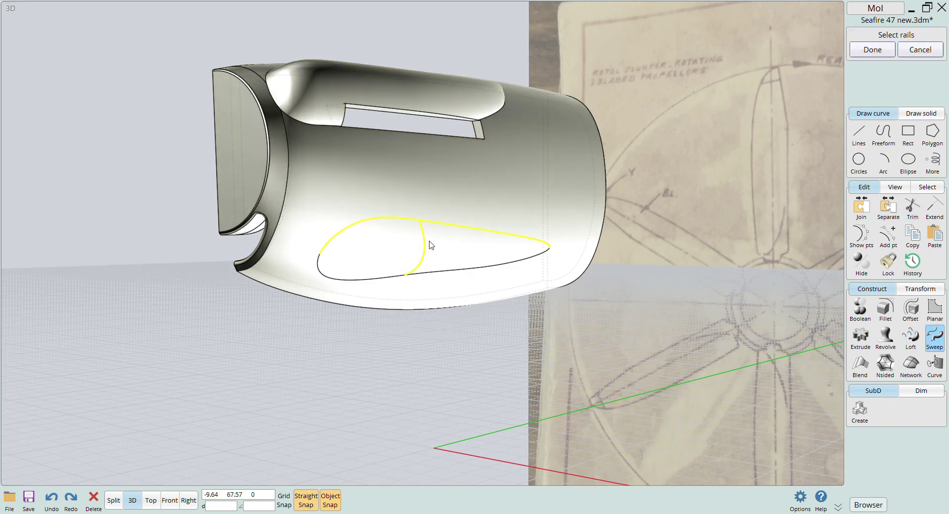
pyautogui.click(444, 270)
pyautogui.rightClick(443, 271)
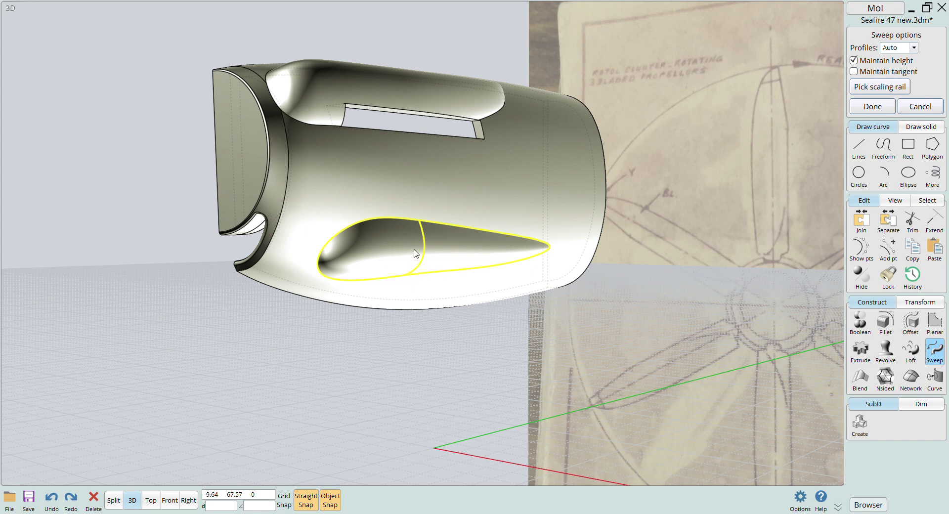
pyautogui.press('Escape')
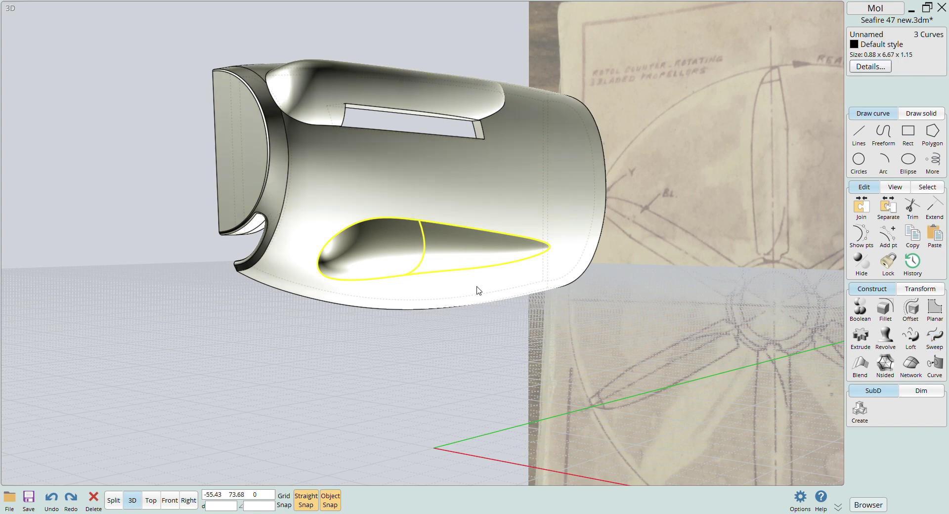
pyautogui.press('Delete')
pyautogui.moveTo(419, 271); pyautogui.dragTo(409, 250, button='right')
pyautogui.scroll(-3, 409, 254)
pyautogui.scroll(2, 423, 269)
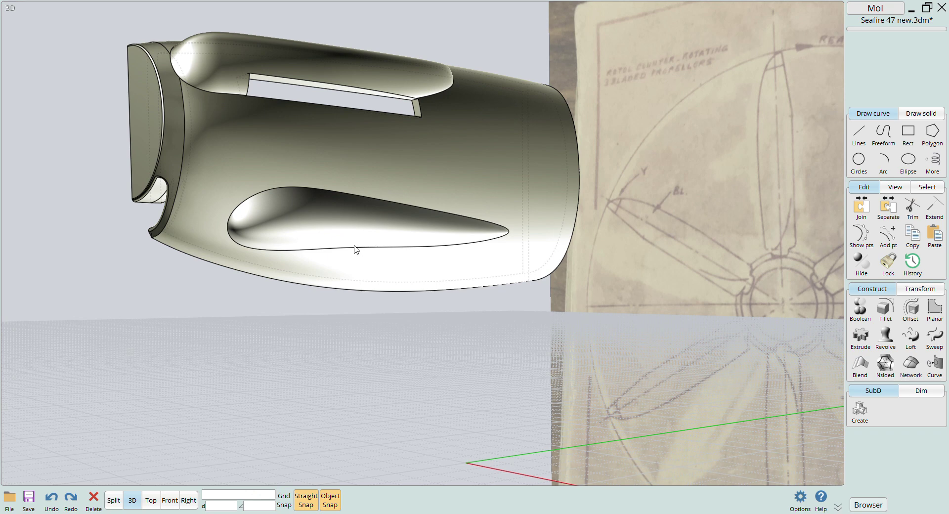
# - Draw a corner rectangle about 4.57 wide and 0.34 high along the teardrop blister's upper edge in the Right view
pyautogui.click(189, 501)
pyautogui.click(908, 133)
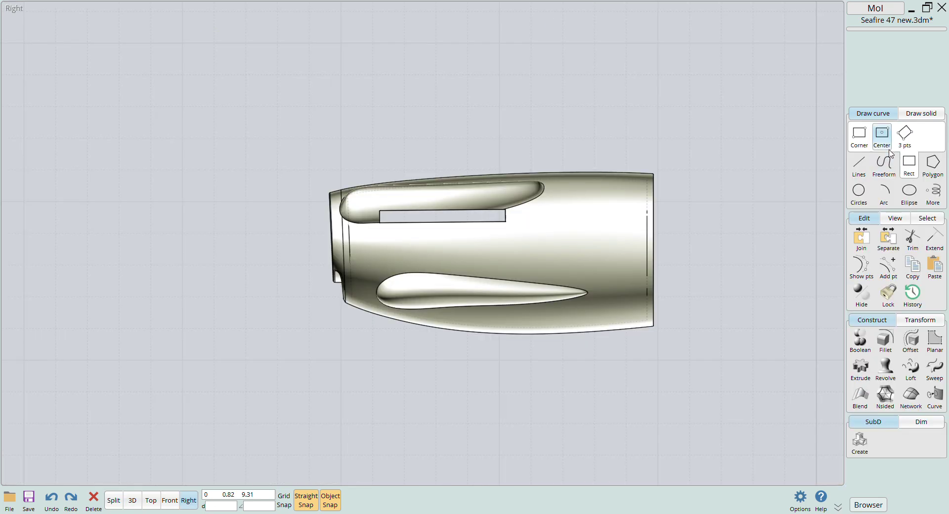
pyautogui.click(859, 134)
pyautogui.click(403, 265)
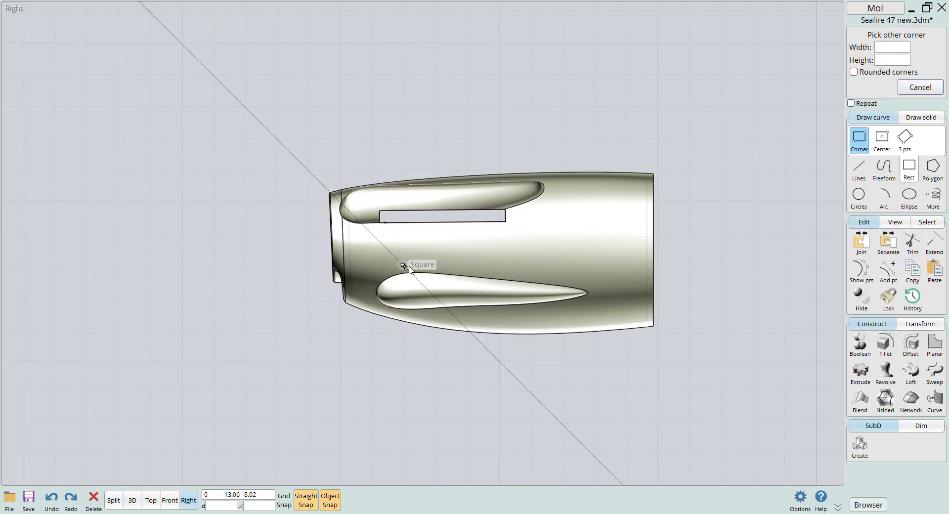
pyautogui.click(548, 276)
pyautogui.press('Escape')
# - Cut the rectangle through the cowl with a Boolean Difference to open a narrow slot above the teardrop blister
pyautogui.click(508, 275)
pyautogui.click(519, 383)
pyautogui.click(586, 271)
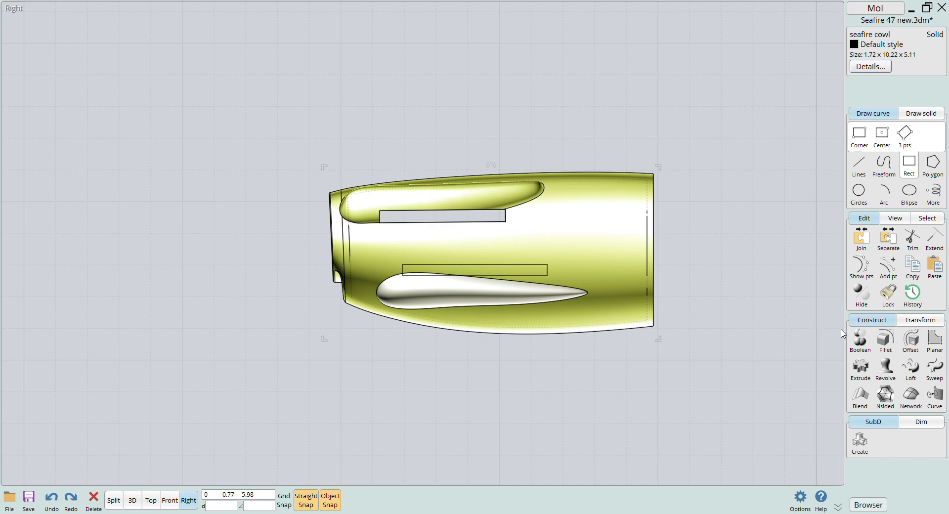
pyautogui.click(862, 343)
pyautogui.click(859, 311)
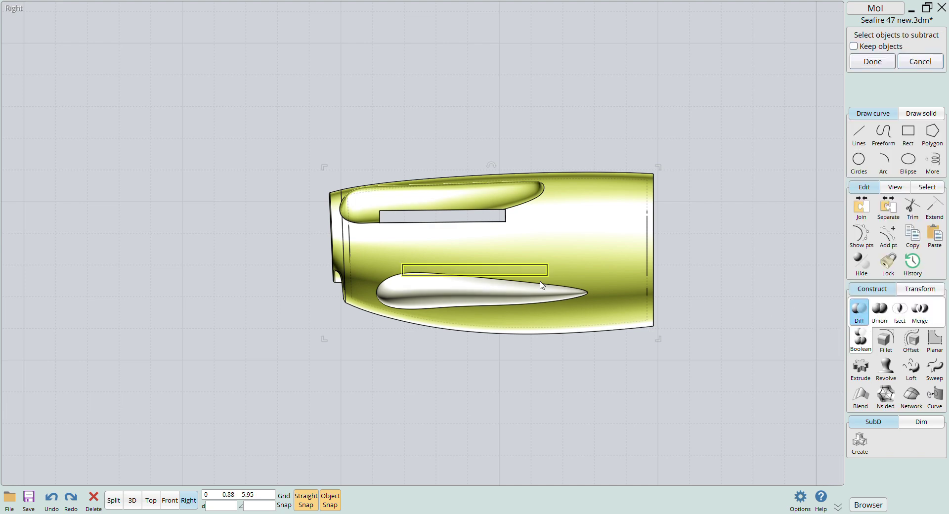
pyautogui.click(508, 276)
pyautogui.rightClick(507, 275)
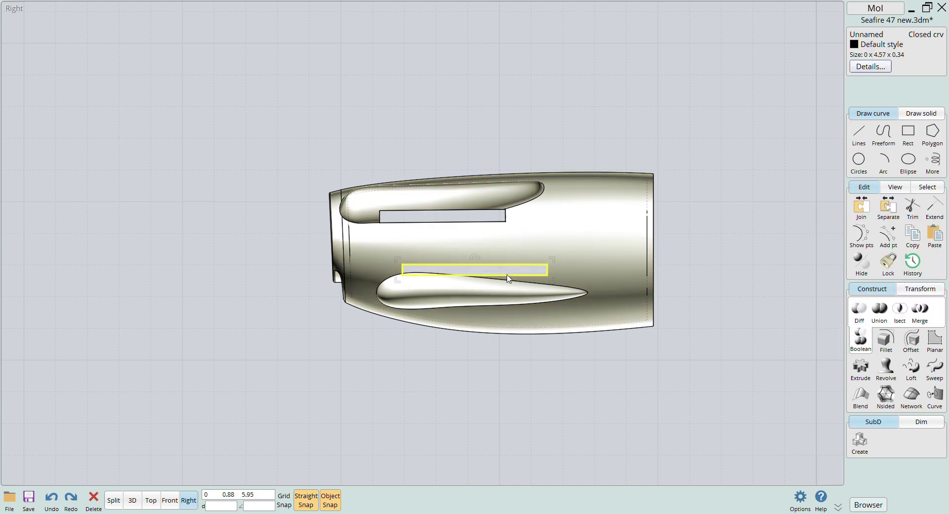
pyautogui.click(461, 374)
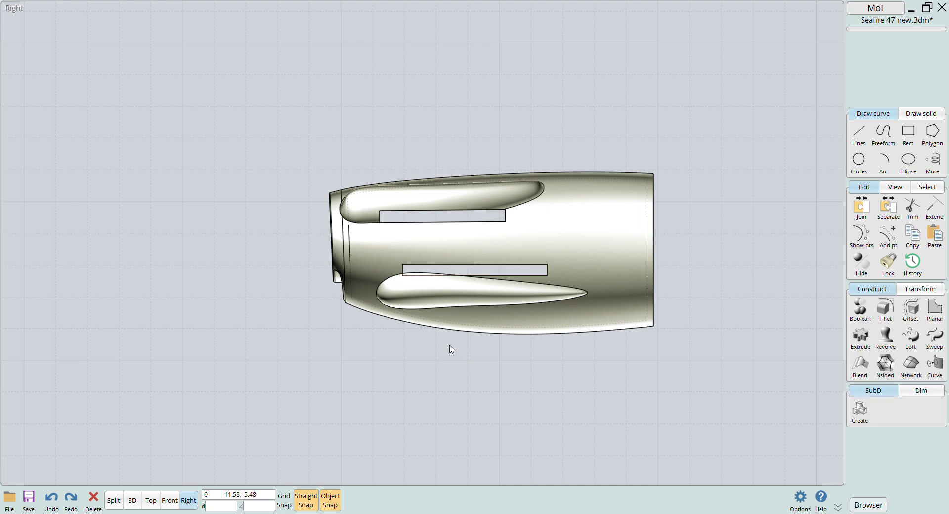
# - Try to extrude the outline curve of the lower intake opening forward from the cowl's nose
pyautogui.click(169, 500)
pyautogui.click(478, 291)
pyautogui.click(477, 292)
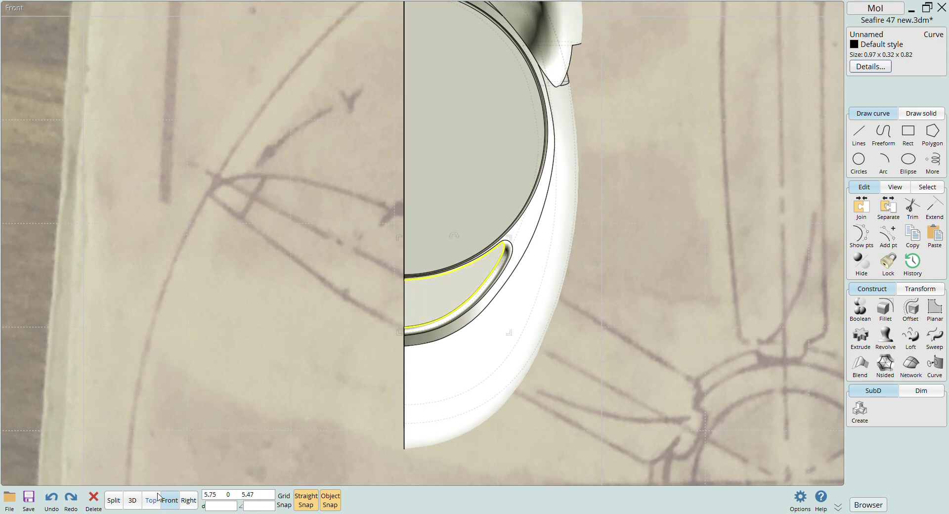
pyautogui.click(133, 500)
pyautogui.moveTo(318, 349); pyautogui.dragTo(404, 327, button='right')
pyautogui.click(871, 338)
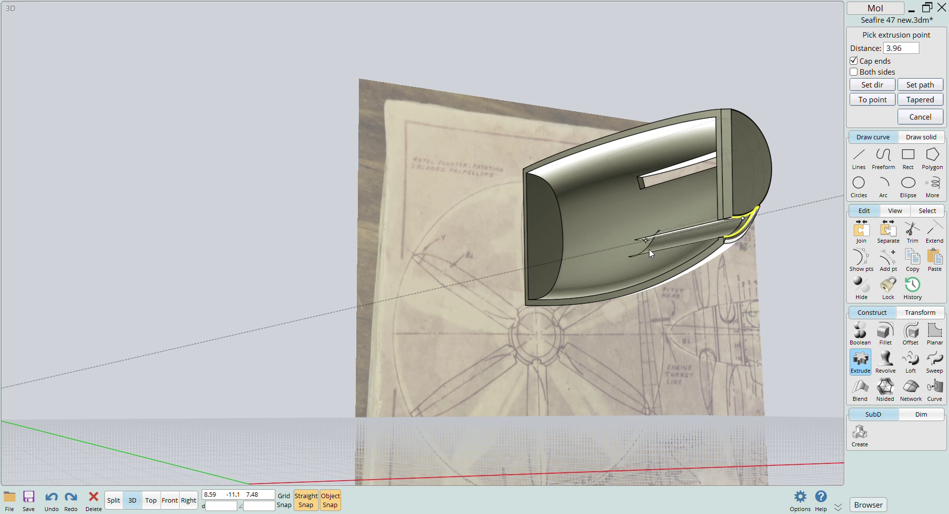
pyautogui.click(804, 242)
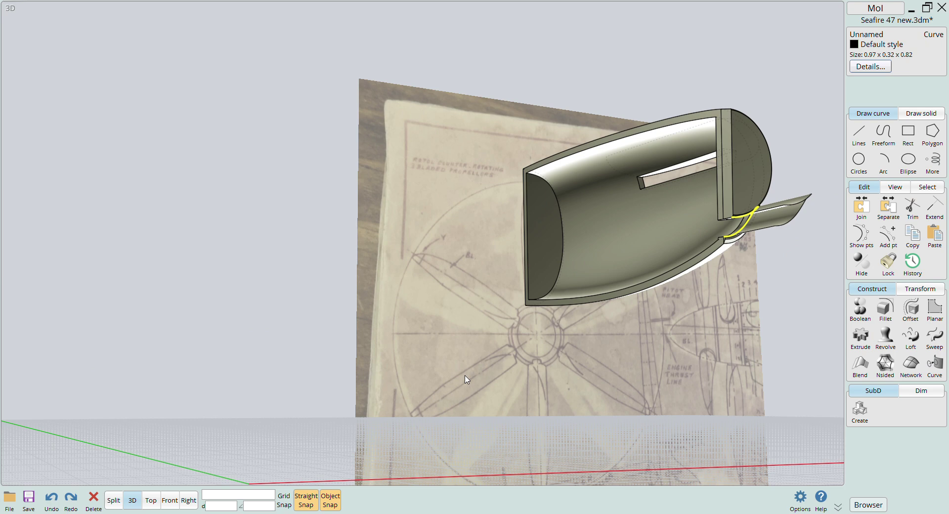
# - Draw a circle of radius about 0.69 centred on the midpoint of the nose plate's straight edge in the Front view
pyautogui.doubleClick(186, 501)
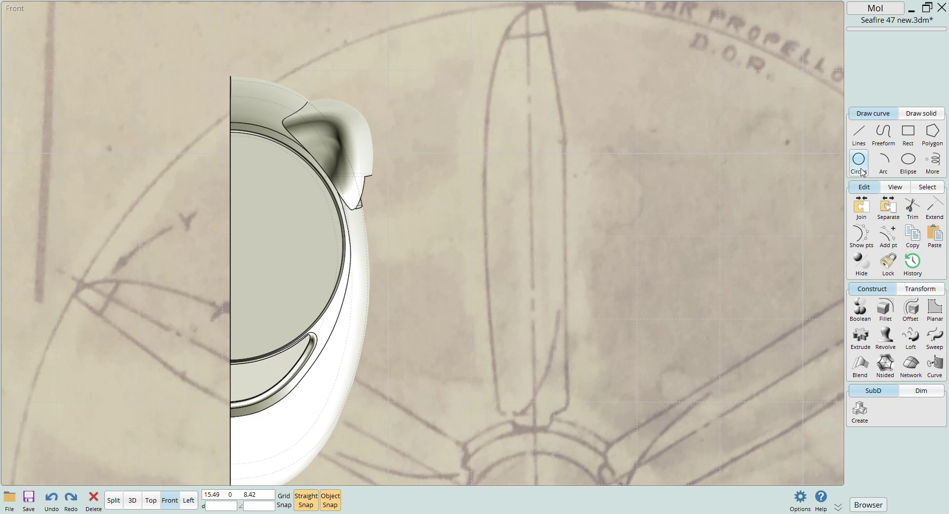
pyautogui.click(859, 162)
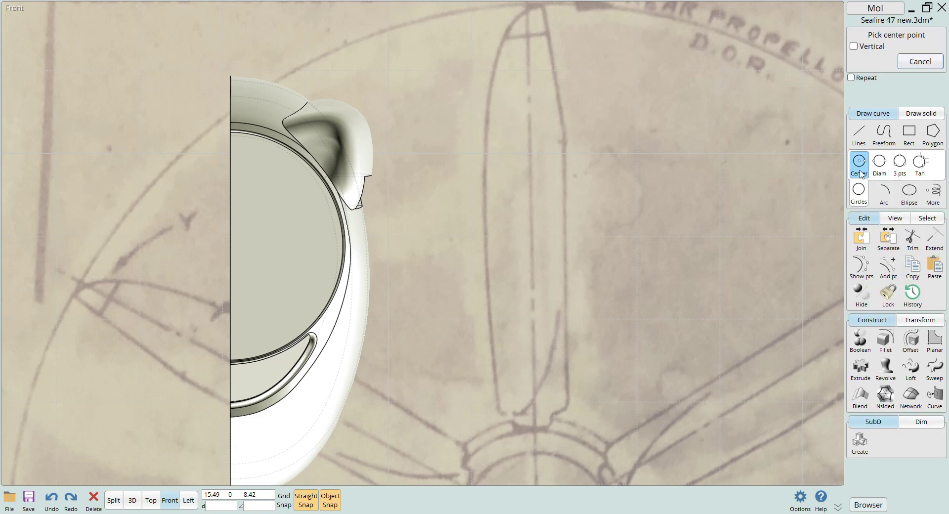
pyautogui.click(230, 246)
pyautogui.click(283, 272)
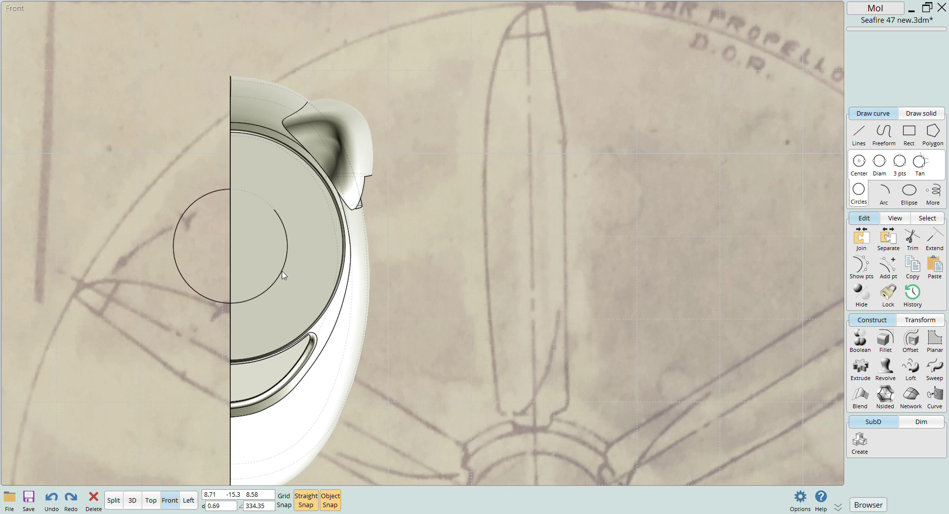
# - Extrude the circle forward into a capped cylinder and move it back about 0.64 into the nose plate
pyautogui.click(274, 284)
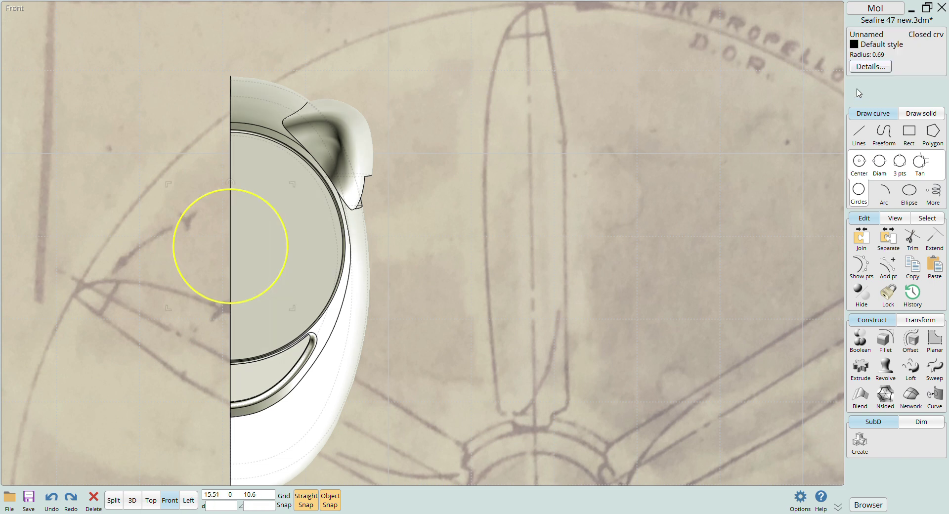
pyautogui.click(860, 367)
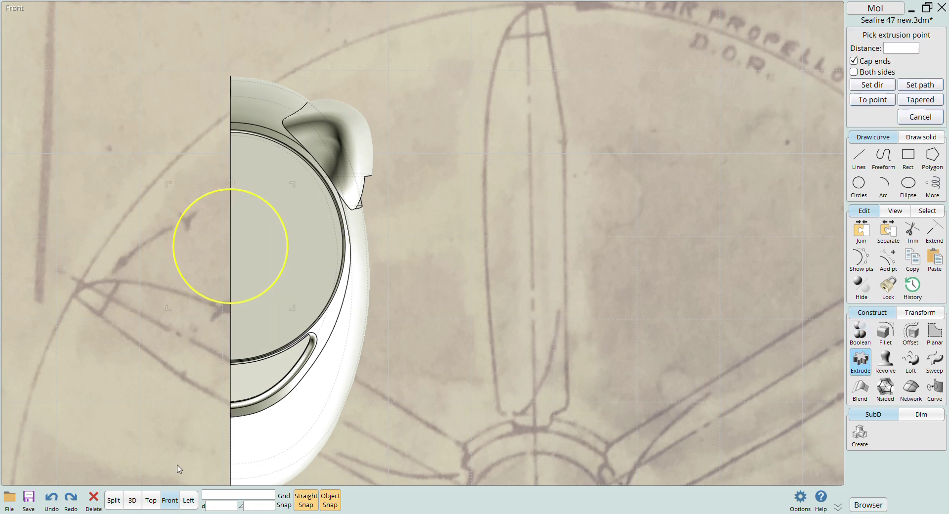
pyautogui.click(132, 500)
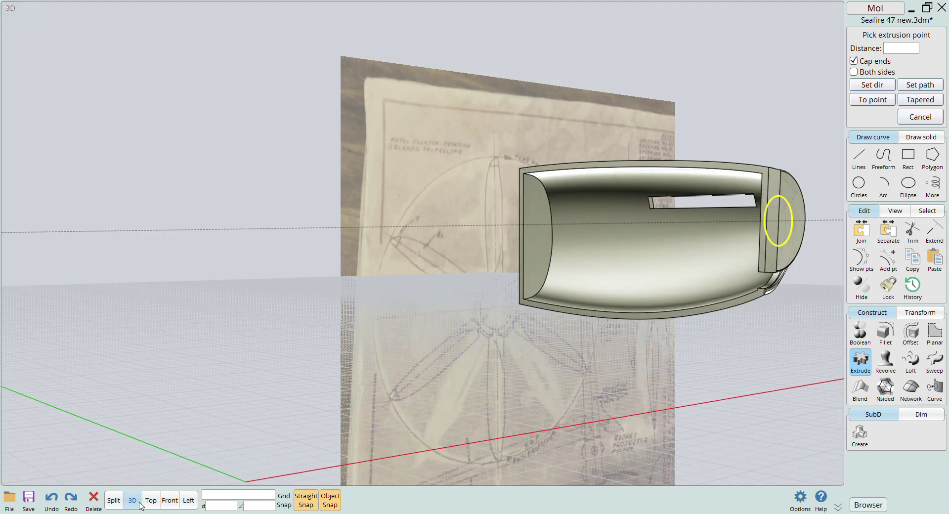
pyautogui.click(822, 264)
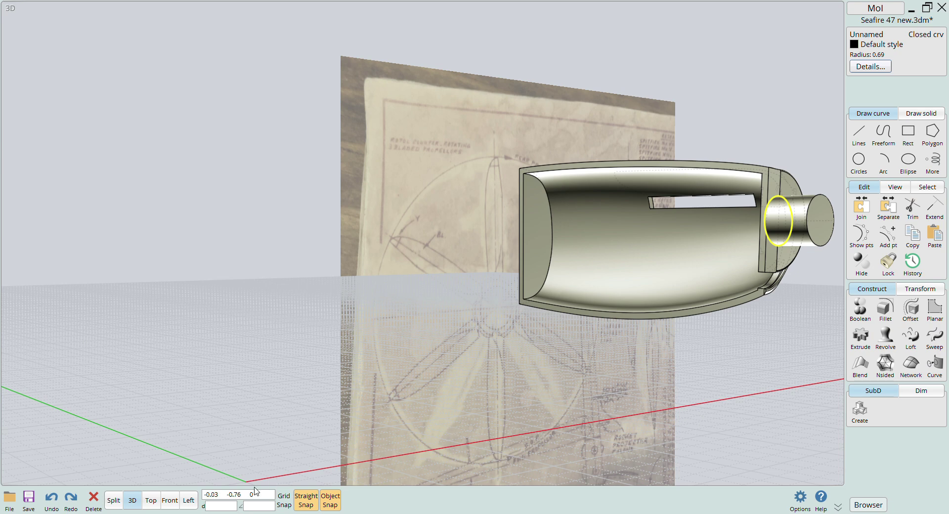
pyautogui.press('Escape')
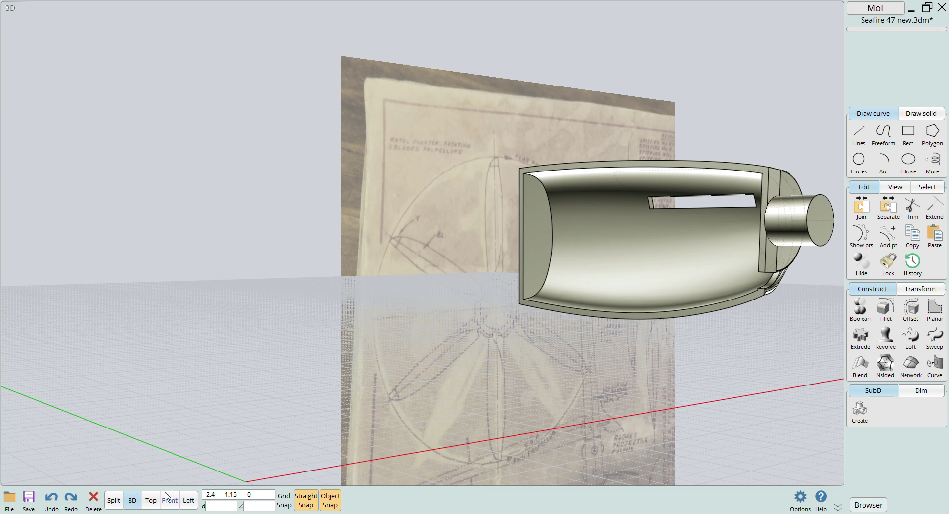
pyautogui.click(188, 500)
pyautogui.click(568, 75)
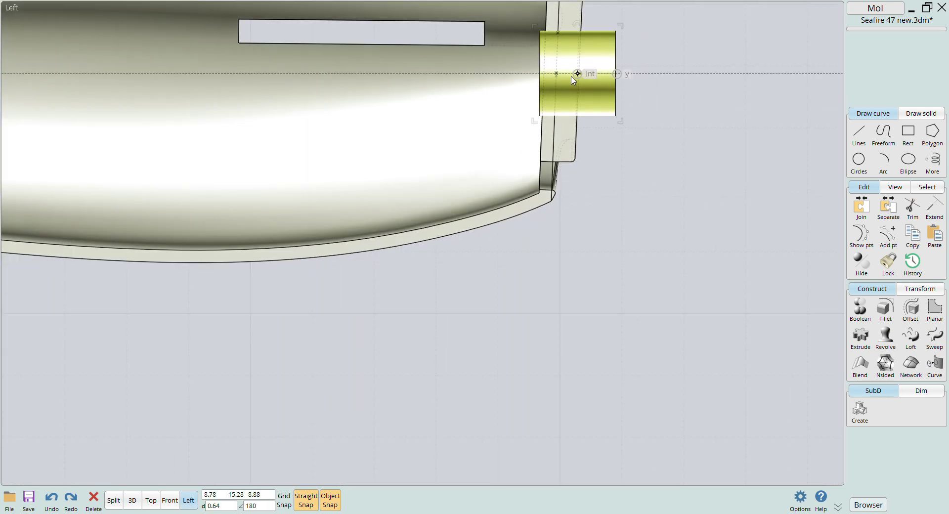
# - Try to subtract the cylinder from the cowl with a Boolean Difference and undo it
pyautogui.click(559, 138)
pyautogui.click(860, 310)
pyautogui.click(859, 311)
pyautogui.click(595, 77)
pyautogui.rightClick(596, 77)
pyautogui.click(132, 500)
pyautogui.moveTo(541, 290)
pyautogui.mouseDown(button='right')
pyautogui.moveTo(492, 290)
pyautogui.moveTo(553, 282)
pyautogui.mouseUp(button='right')
pyautogui.hotkey('ctrl', 'z')
# - Join the cylinder and the cowl into one solid with a Boolean Union
pyautogui.click(188, 500)
pyautogui.scroll(-1, 513, 170)
pyautogui.moveTo(554, 91); pyautogui.dragTo(563, 91)
pyautogui.click(550, 150)
pyautogui.click(859, 310)
pyautogui.click(587, 107)
pyautogui.rightClick(653, 121)
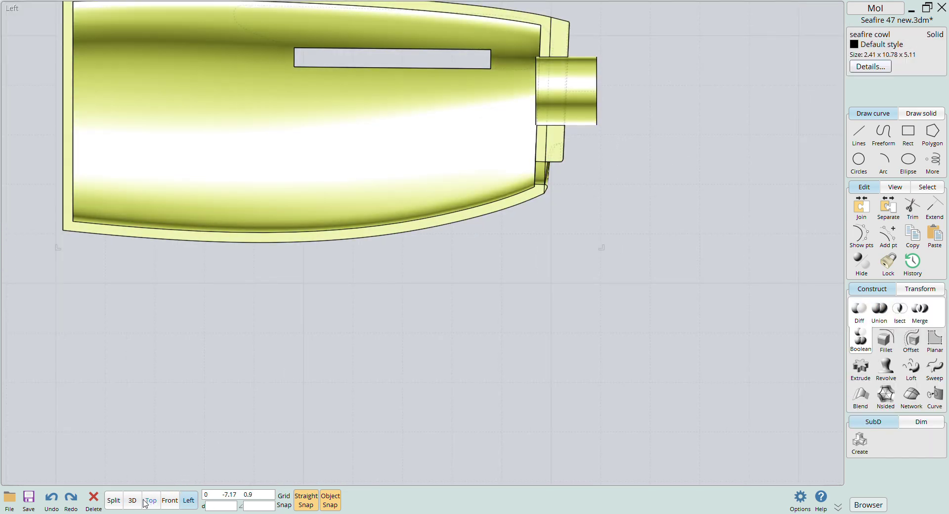
pyautogui.click(141, 502)
pyautogui.moveTo(229, 429); pyautogui.dragTo(385, 319, button='right')
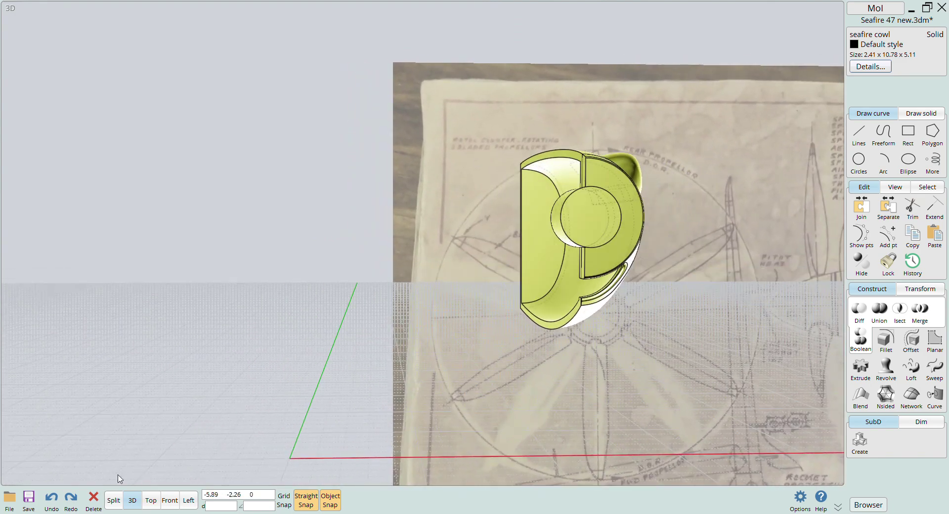
# - Draw a vertical line through the cylinder along the cowl's flat centre edge in the Front view
pyautogui.click(169, 500)
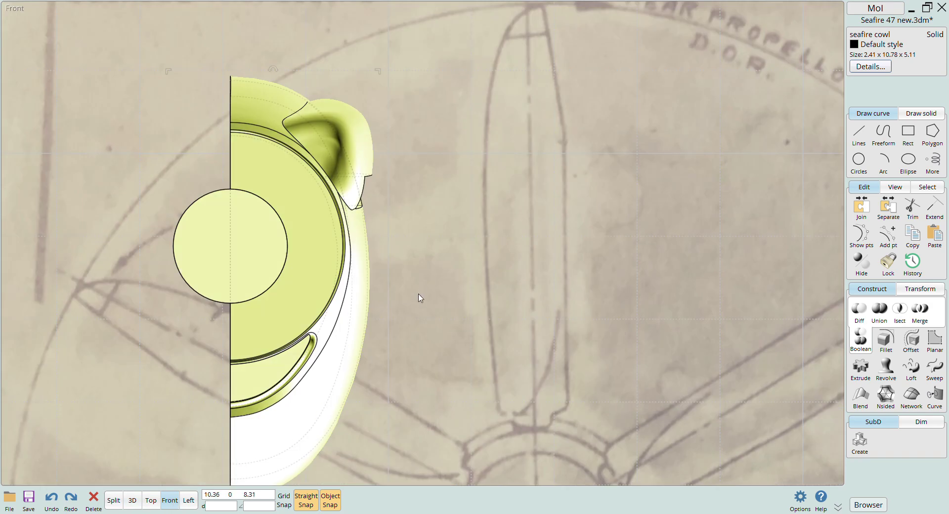
pyautogui.click(858, 132)
pyautogui.scroll(-4, 372, 277)
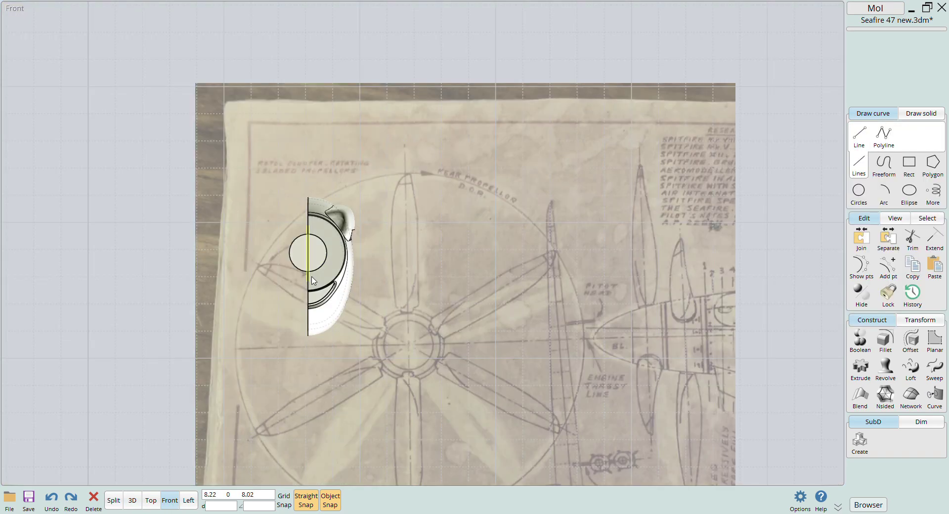
pyautogui.press('Escape')
# - Split the cowl solid along the vertical line with a Boolean Difference and delete the half cylinder beyond the centre plane
pyautogui.click(859, 339)
pyautogui.click(858, 327)
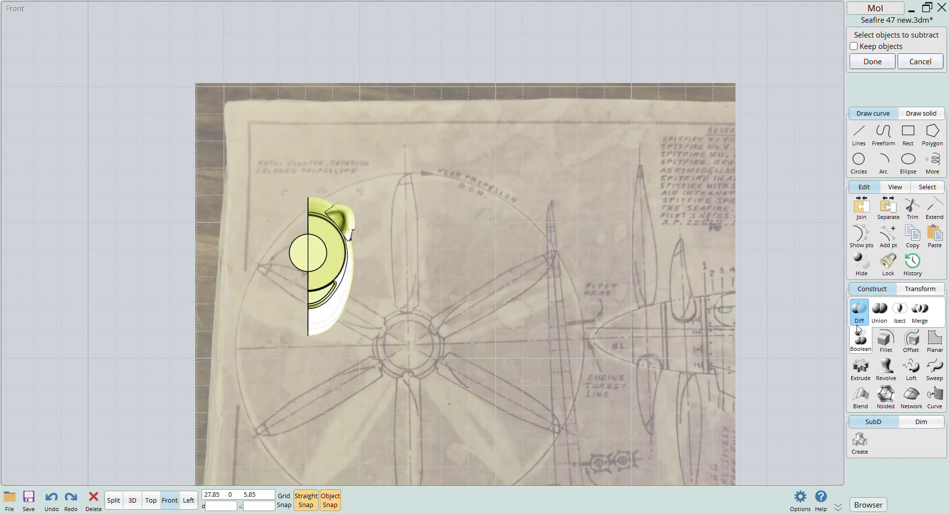
pyautogui.click(308, 271)
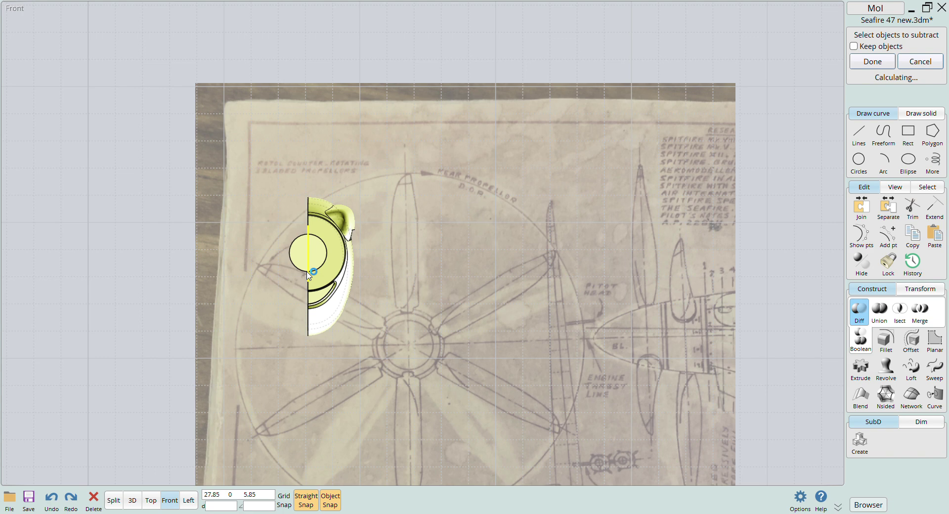
pyautogui.press('Escape')
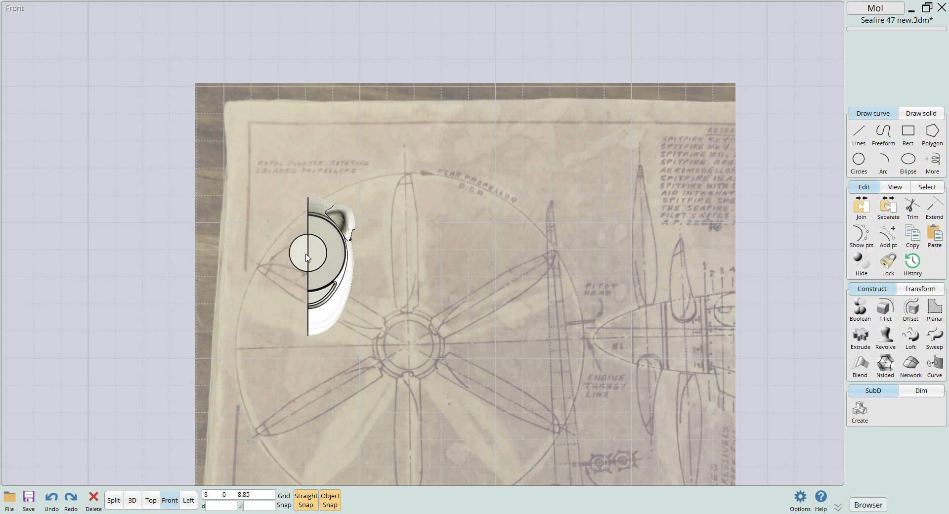
pyautogui.scroll(2, 305, 268)
pyautogui.scroll(2, 305, 268)
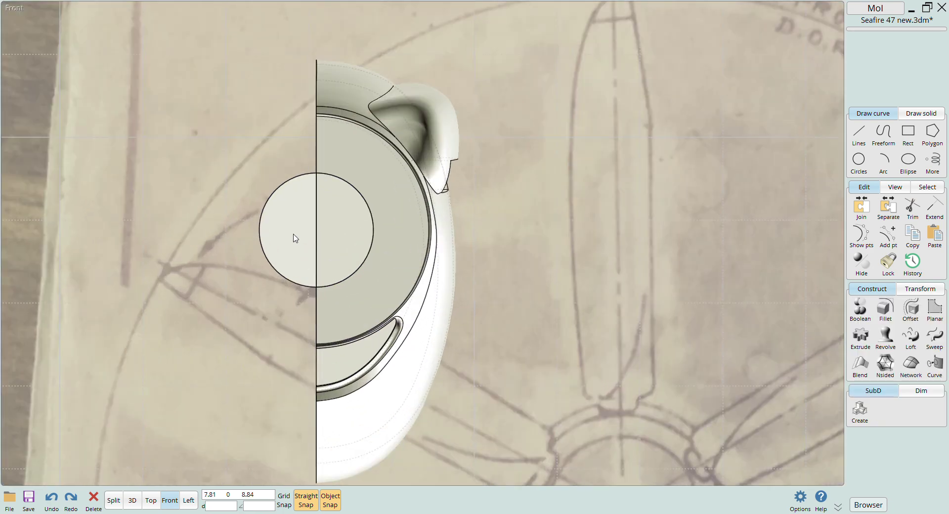
pyautogui.click(296, 239)
pyautogui.press('Delete')
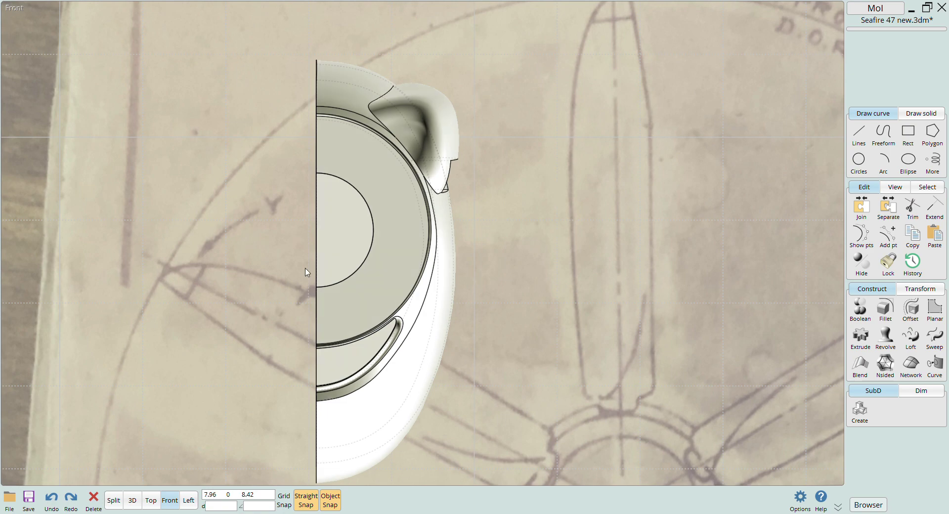
# - Show all the hidden parts alongside the cowl in the 3D view and clear the selection
pyautogui.click(132, 500)
pyautogui.moveTo(379, 398); pyautogui.dragTo(311, 418, button='right')
pyautogui.click(862, 267)
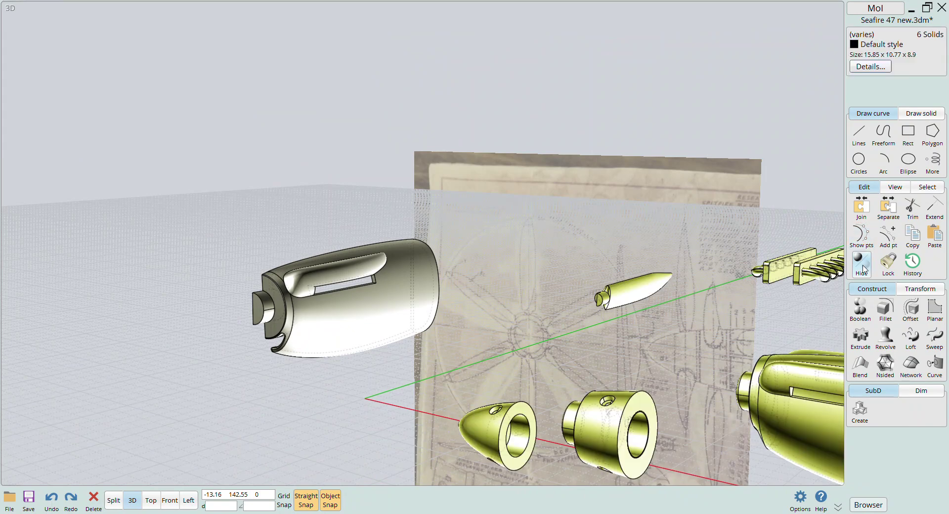
pyautogui.press('Escape')
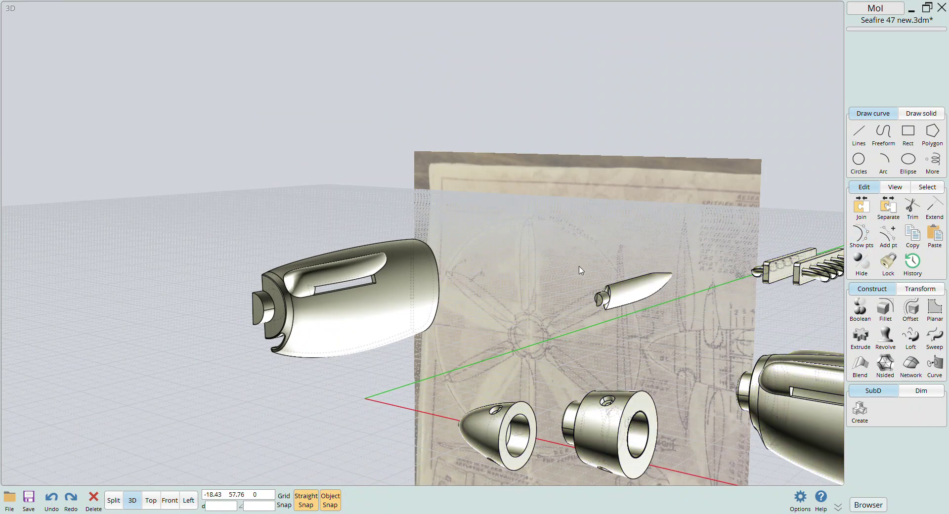
# - Draw a through-points spinner profile in the Right view, about 3.5 by 1.6 units, from the cowl's upper front corner to the thrust line
pyautogui.click(610, 426)
pyautogui.click(494, 435)
pyautogui.click(773, 408)
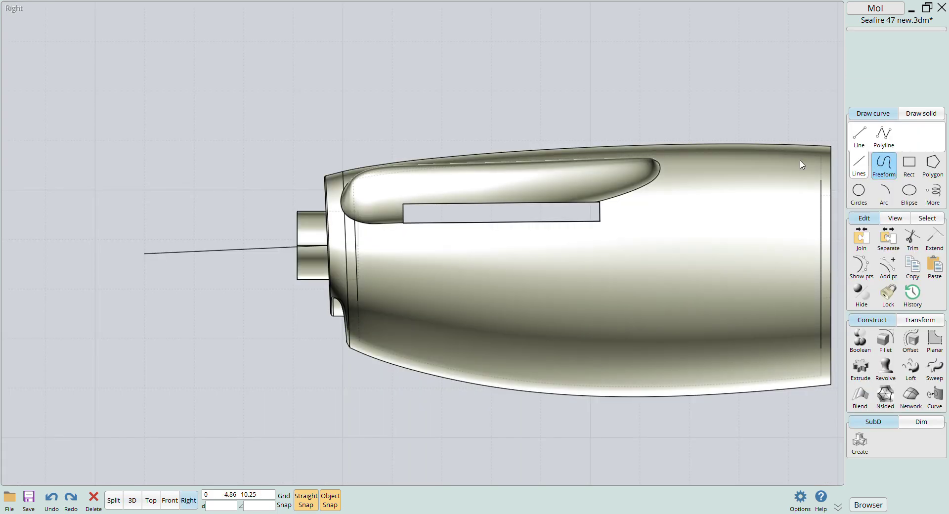
pyautogui.click(883, 165)
pyautogui.click(885, 140)
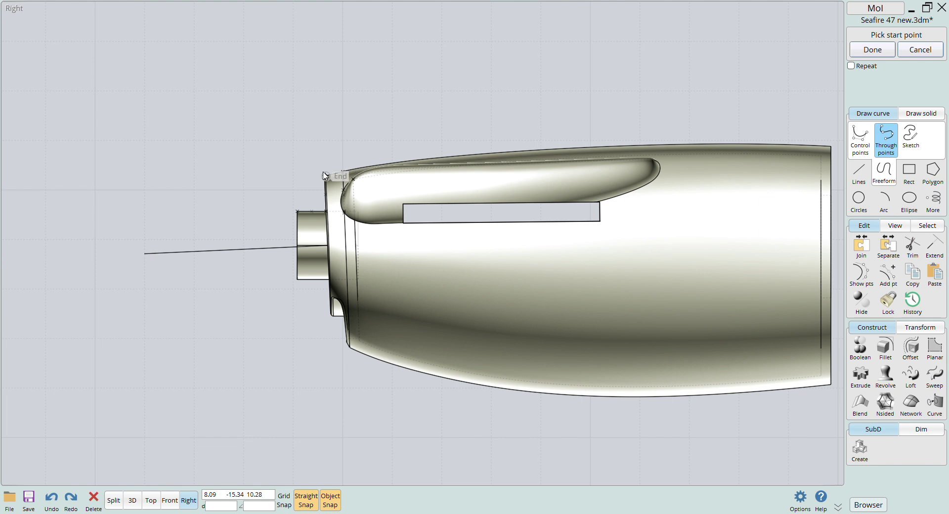
pyautogui.click(325, 176)
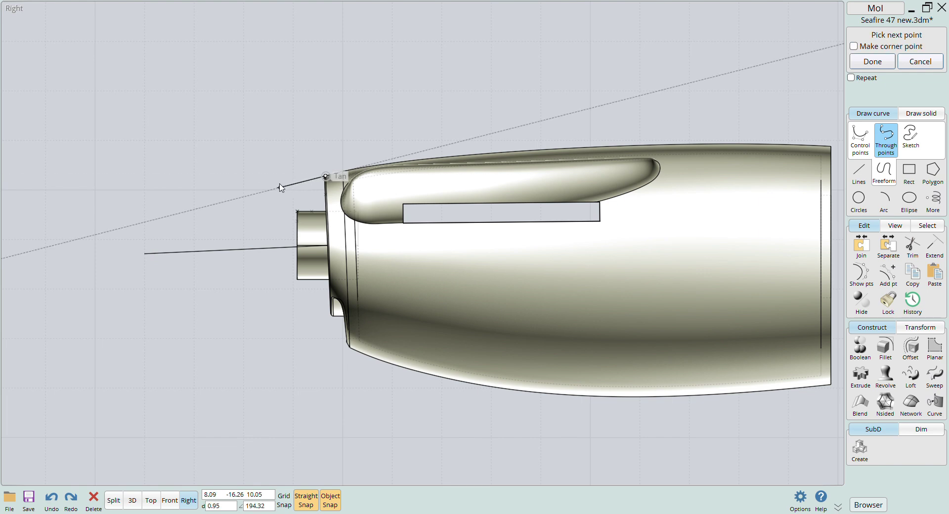
pyautogui.click(267, 186)
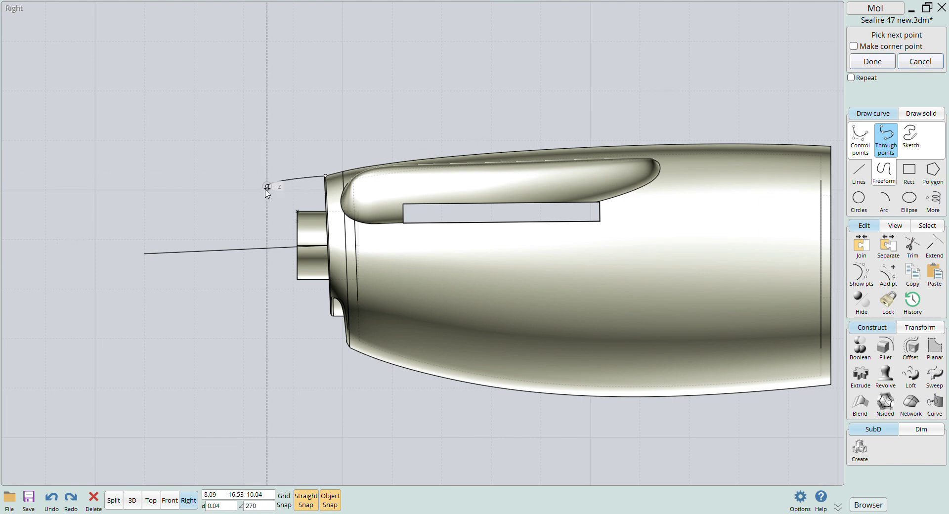
pyautogui.click(190, 212)
pyautogui.click(161, 233)
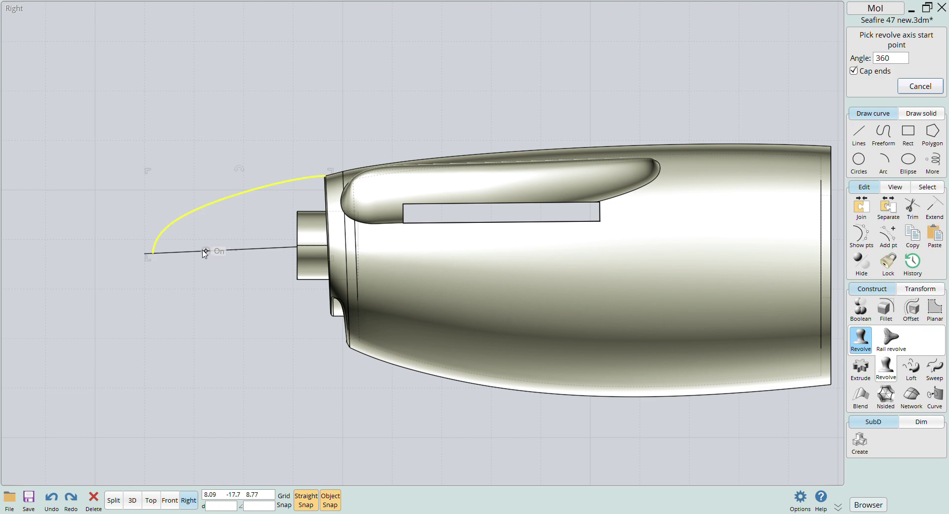
# - Revolve the spinner profile 360° around the thrust line with capped ends
pyautogui.click(148, 254)
pyautogui.click(92, 263)
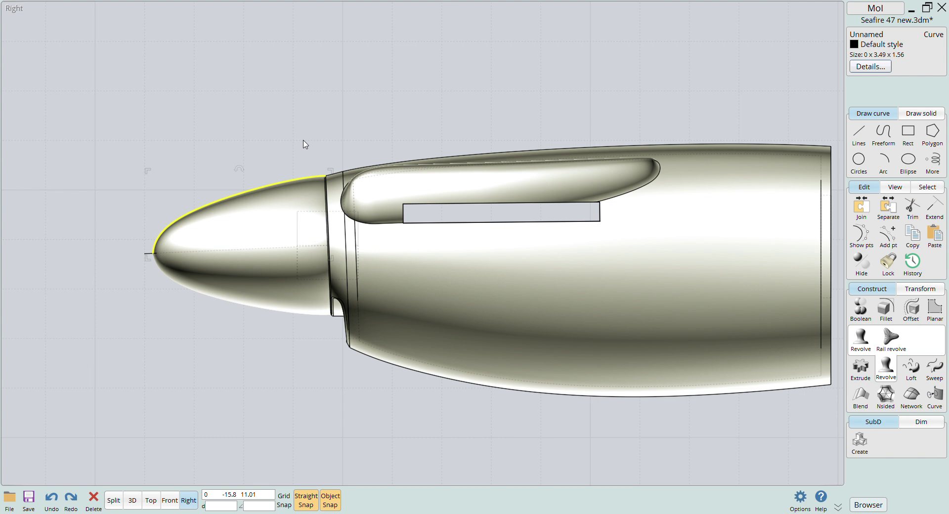
# - Combine the spinner and the cowl with a Boolean Merge to cut the shape of the nose boss into the spinner
pyautogui.moveTo(285, 240)
pyautogui.mouseDown()
pyautogui.moveTo(269, 241)
pyautogui.moveTo(284, 242)
pyautogui.mouseUp()
pyautogui.click(396, 267)
pyautogui.hotkey('ctrl', 'a')
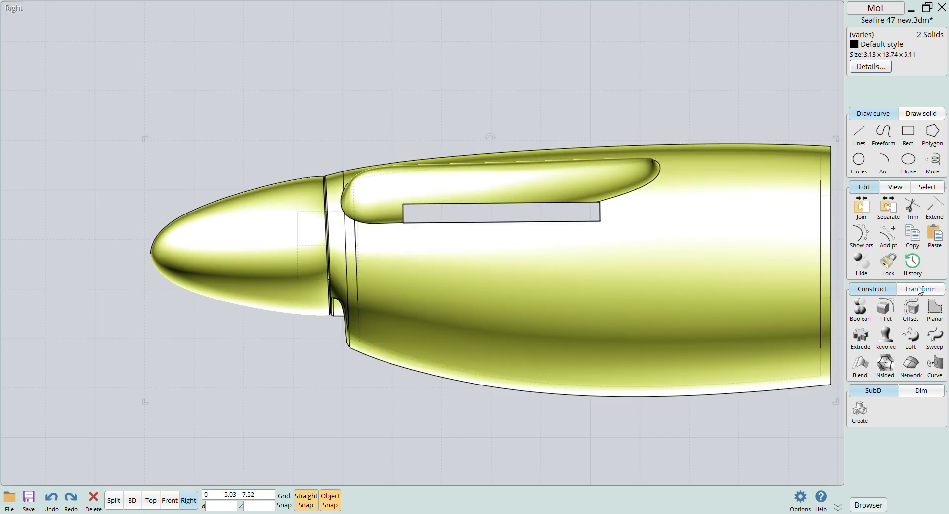
pyautogui.click(860, 309)
pyautogui.click(859, 312)
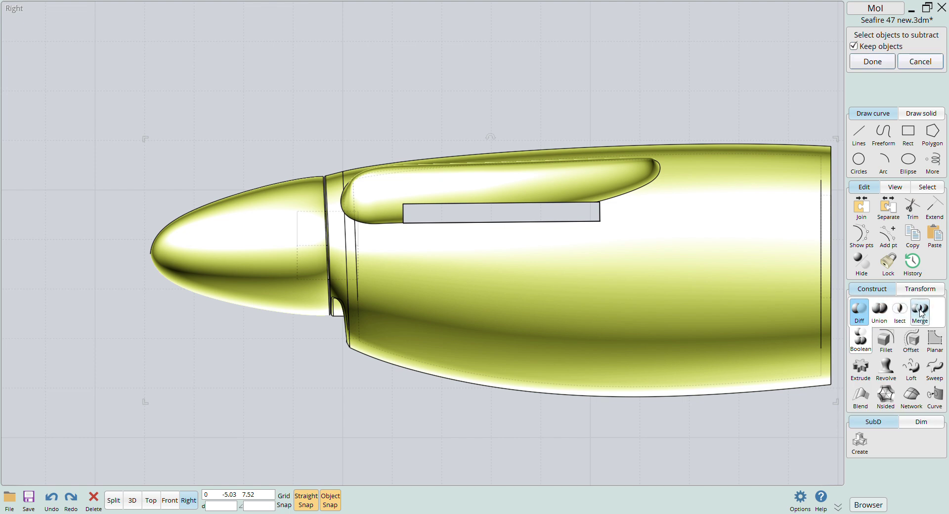
pyautogui.click(920, 311)
pyautogui.press('Return')
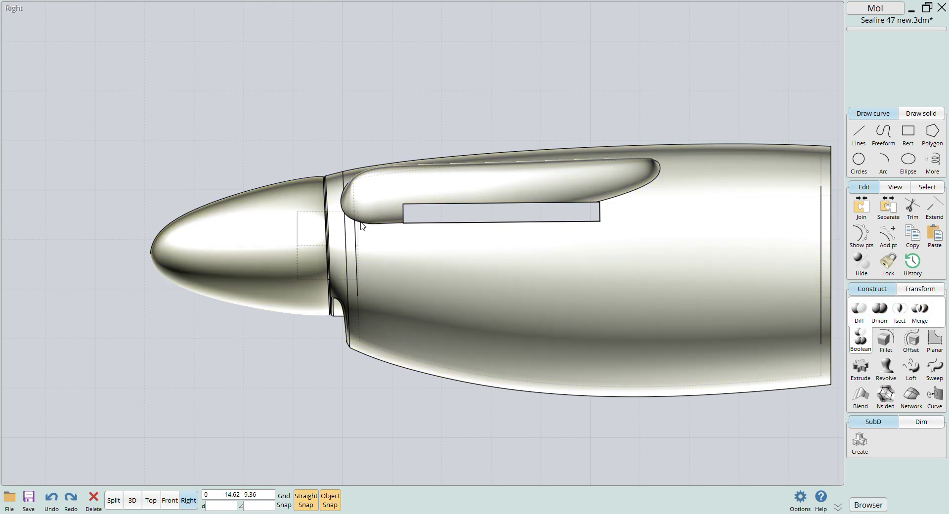
# - Move the spinner straight forward clear of the cowl, show its half-round recess in the 3D view and clear the selection
pyautogui.click(290, 241)
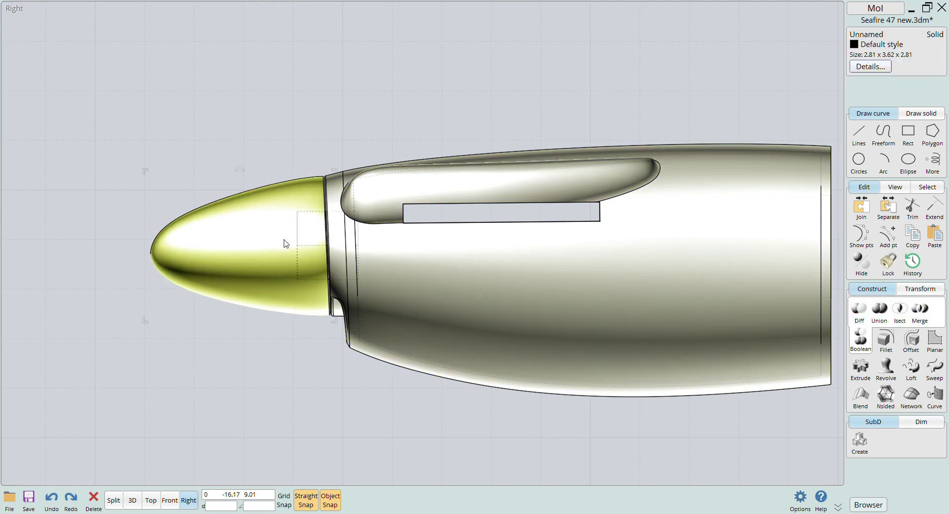
pyautogui.moveTo(282, 242); pyautogui.dragTo(174, 241)
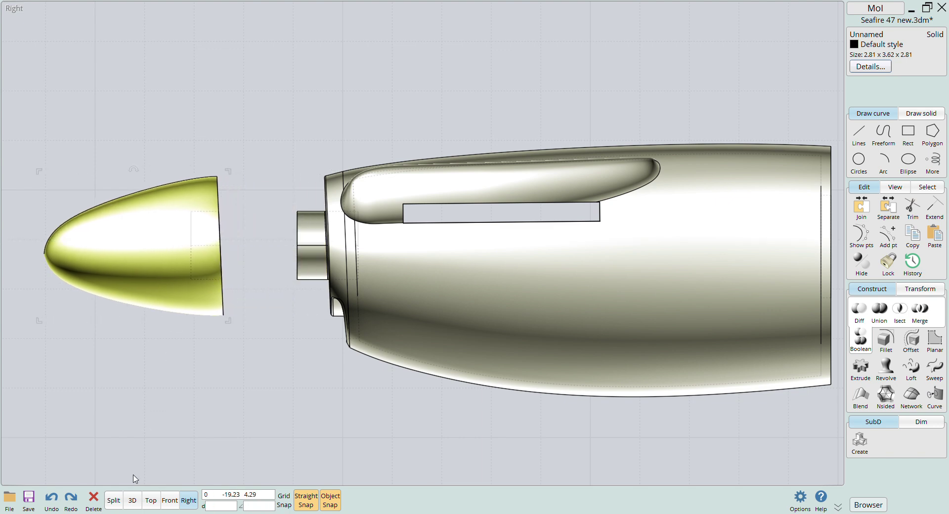
pyautogui.click(132, 500)
pyautogui.moveTo(247, 415); pyautogui.dragTo(159, 343, button='right')
pyautogui.scroll(6, 160, 343)
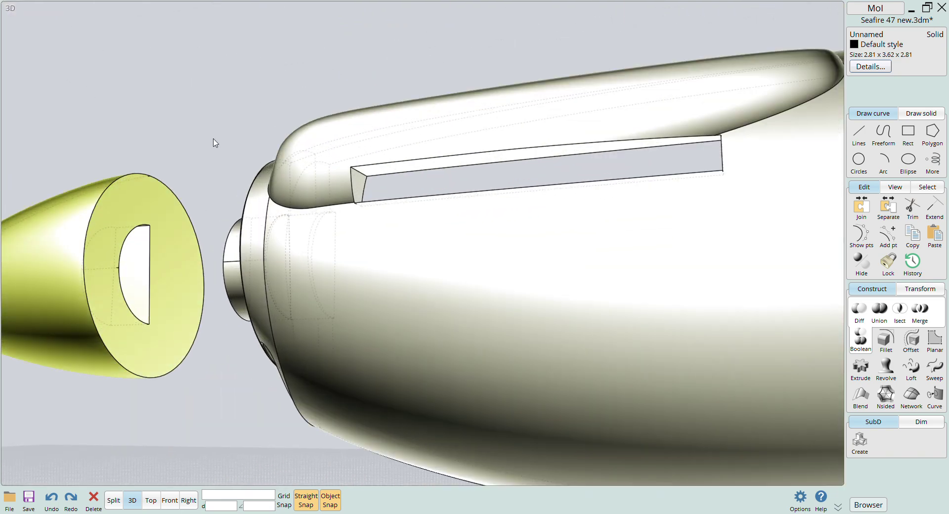
pyautogui.click(215, 106)
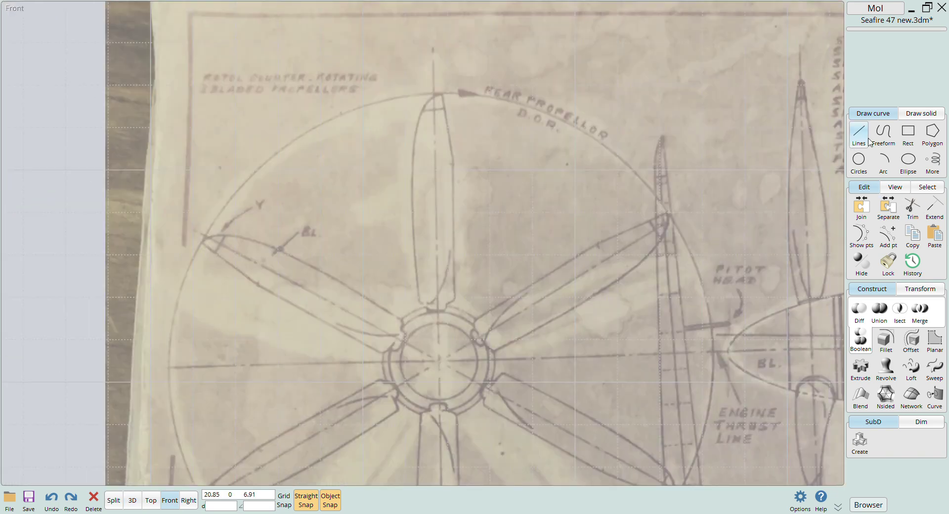
# - Trace the upper-right propeller blade in the Front view with a through-points curve from root to tip and back, placing a corner at the tip
pyautogui.click(883, 133)
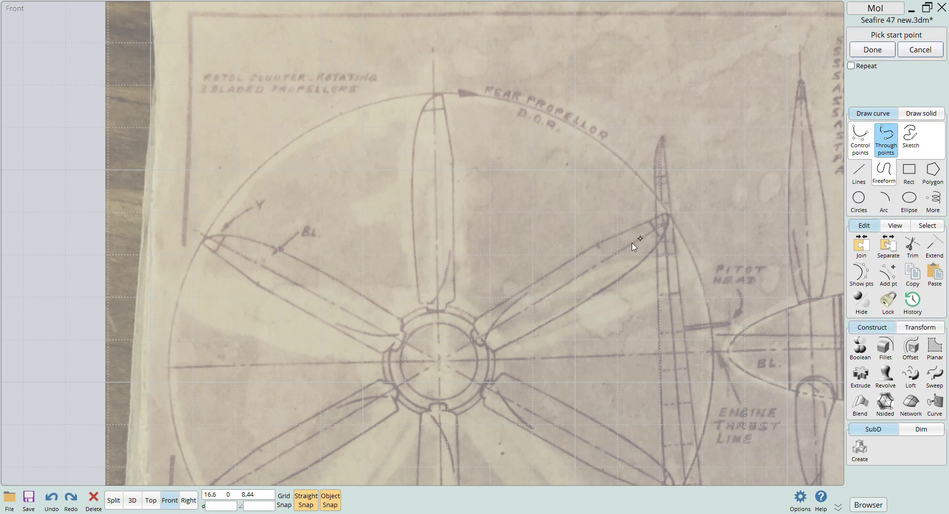
pyautogui.click(472, 320)
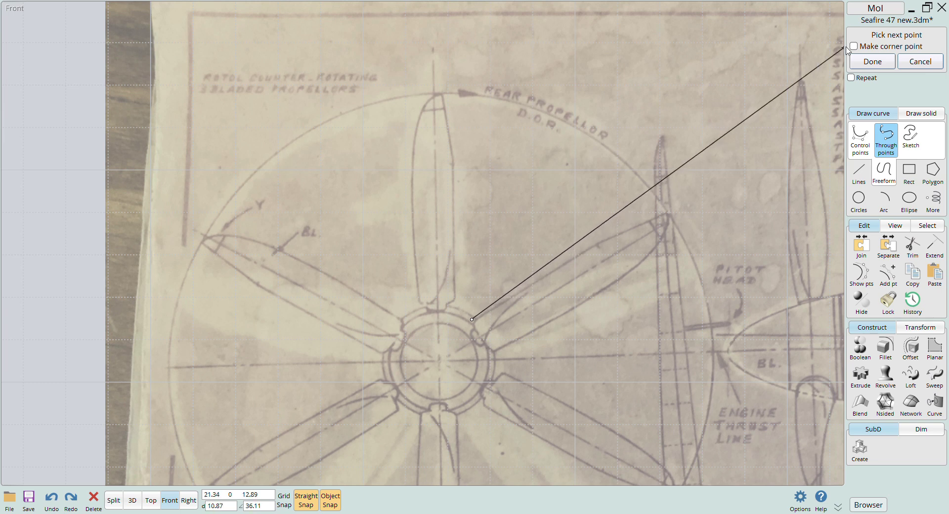
pyautogui.click(594, 245)
pyautogui.click(854, 45)
pyautogui.click(666, 213)
pyautogui.click(667, 221)
pyautogui.click(655, 244)
pyautogui.click(622, 277)
pyautogui.click(532, 329)
pyautogui.click(854, 46)
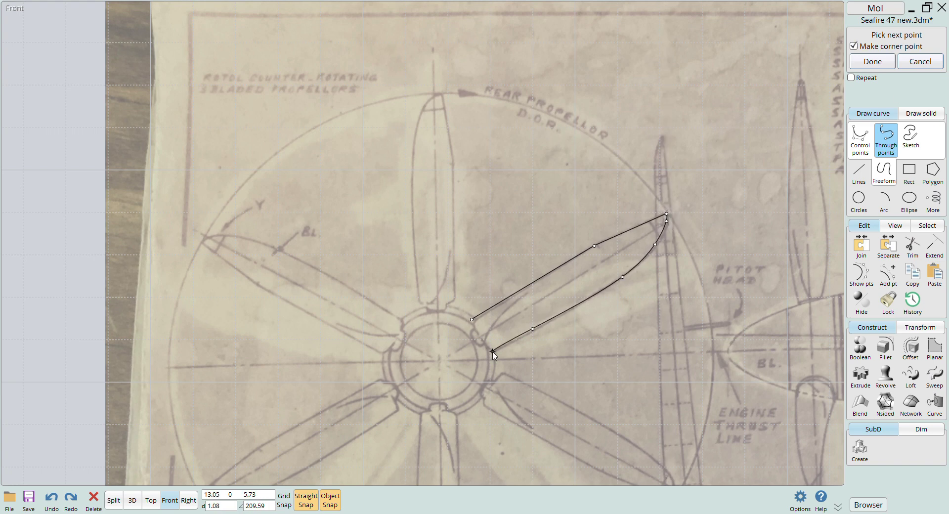
pyautogui.rightClick(475, 334)
# - Draw a through-points arc about 0.5 by 0.8 units between the two root ends of the blade outline, bulging towards the hub
pyautogui.scroll(3, 616, 352)
pyautogui.scroll(-1, 616, 351)
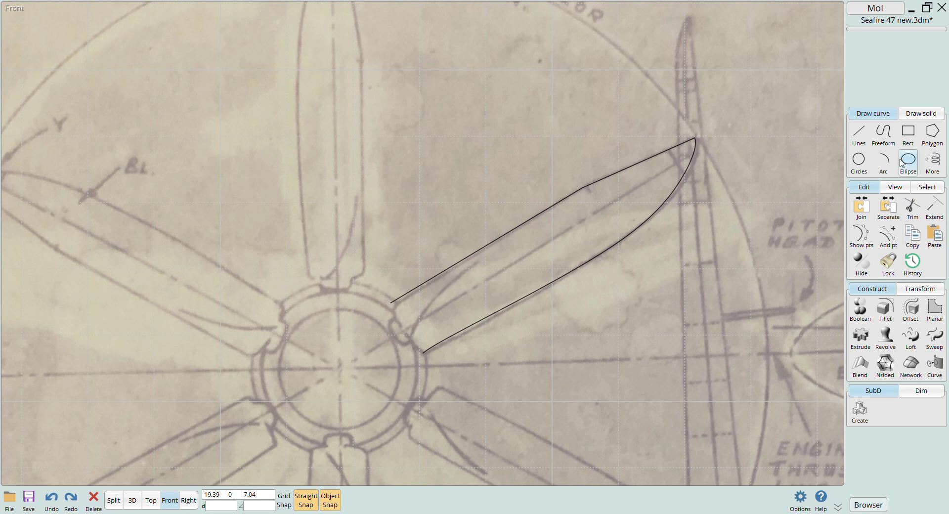
pyautogui.click(884, 132)
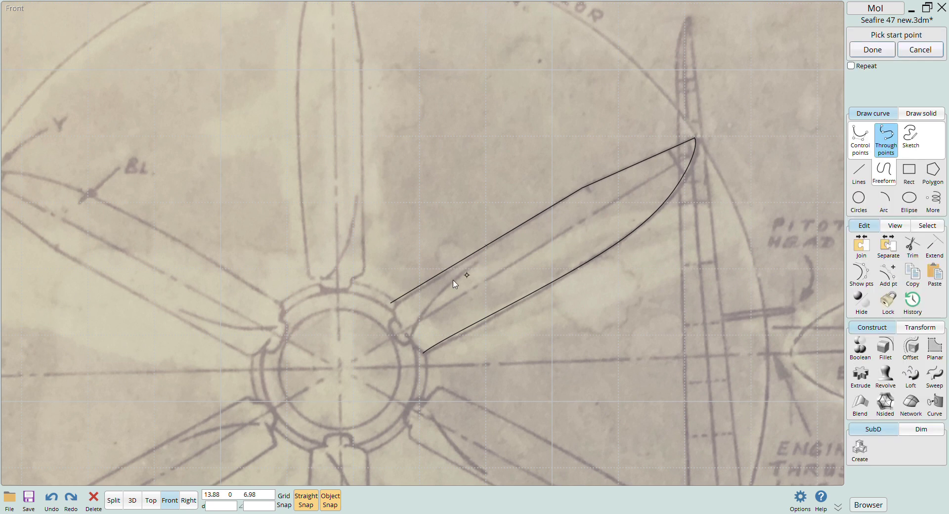
pyautogui.click(391, 303)
pyautogui.click(391, 320)
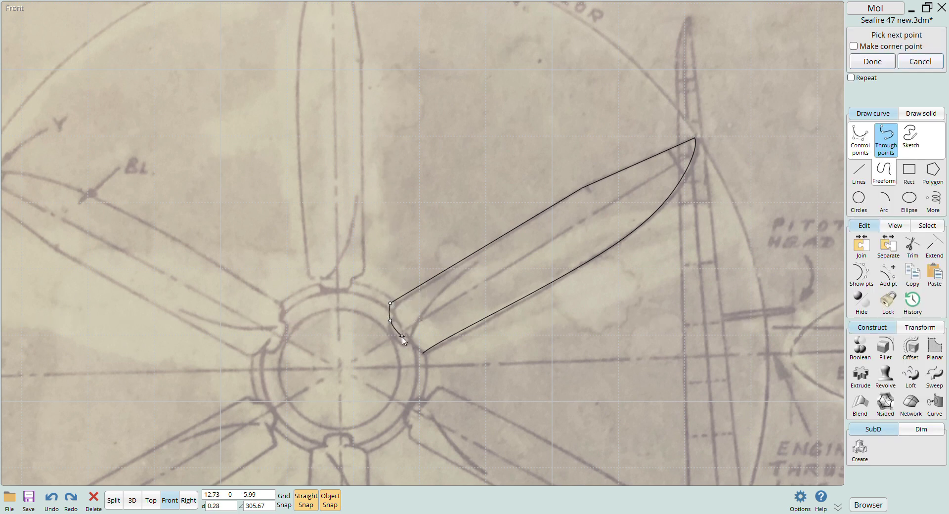
pyautogui.click(403, 338)
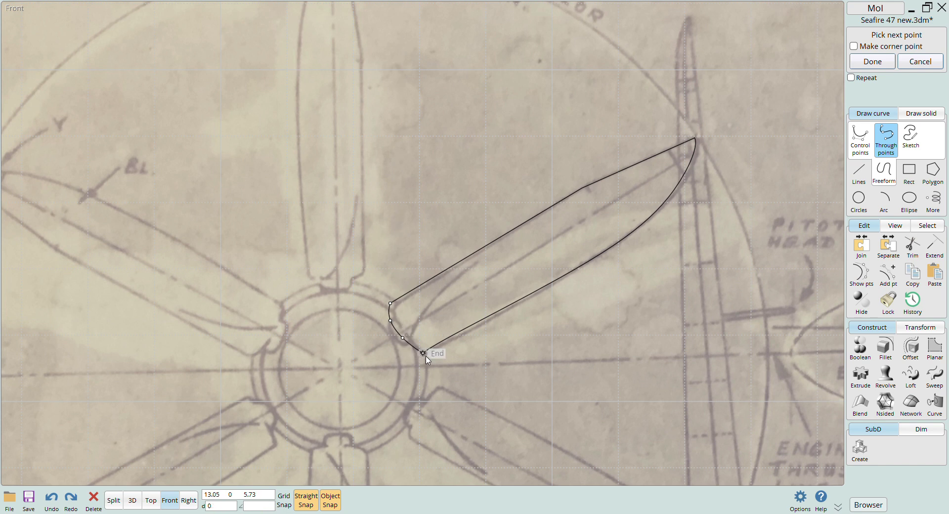
pyautogui.click(423, 352)
pyautogui.rightClick(422, 352)
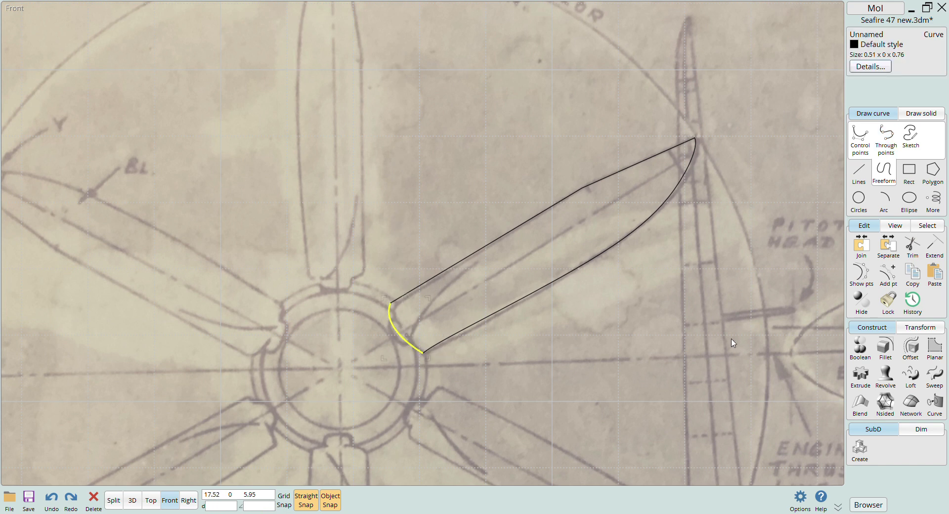
# - Mirror the root arc across the line joining its two end points, keeping the original
pyautogui.click(919, 327)
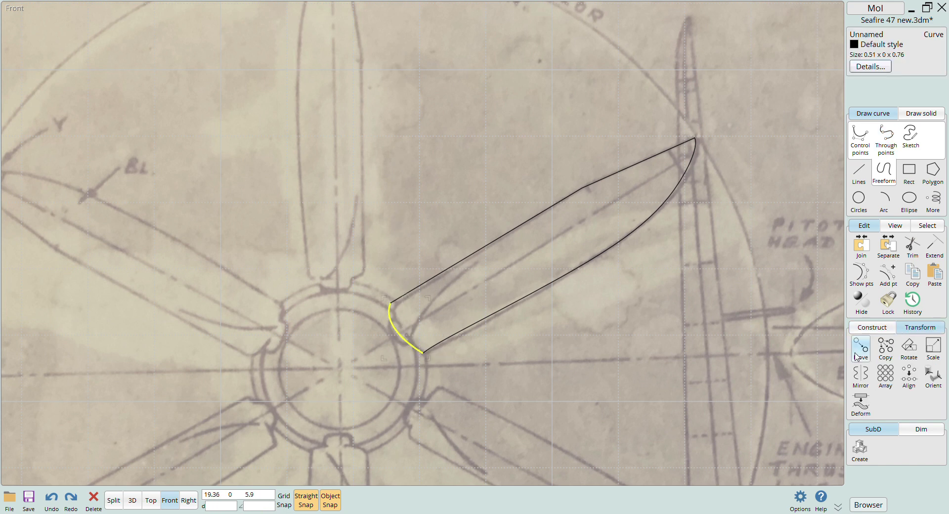
pyautogui.click(860, 378)
pyautogui.click(390, 303)
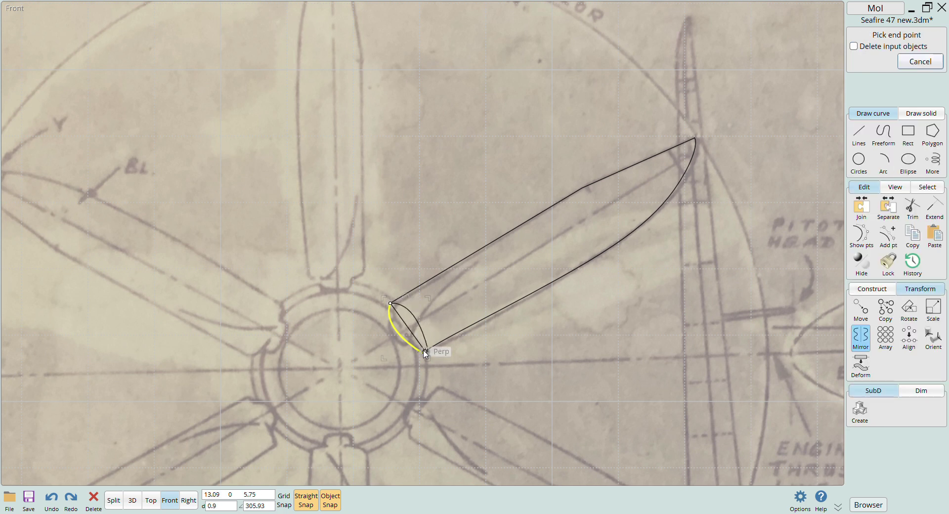
pyautogui.click(423, 353)
# - Rotate the closed root profile 90° about the axis through its two end points
pyautogui.click(470, 368)
pyautogui.click(418, 332)
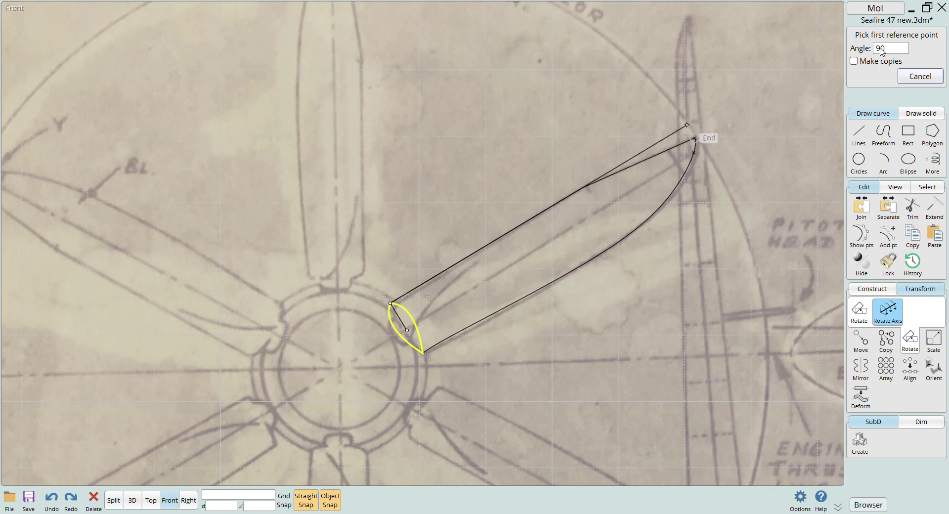
pyautogui.press('Return')
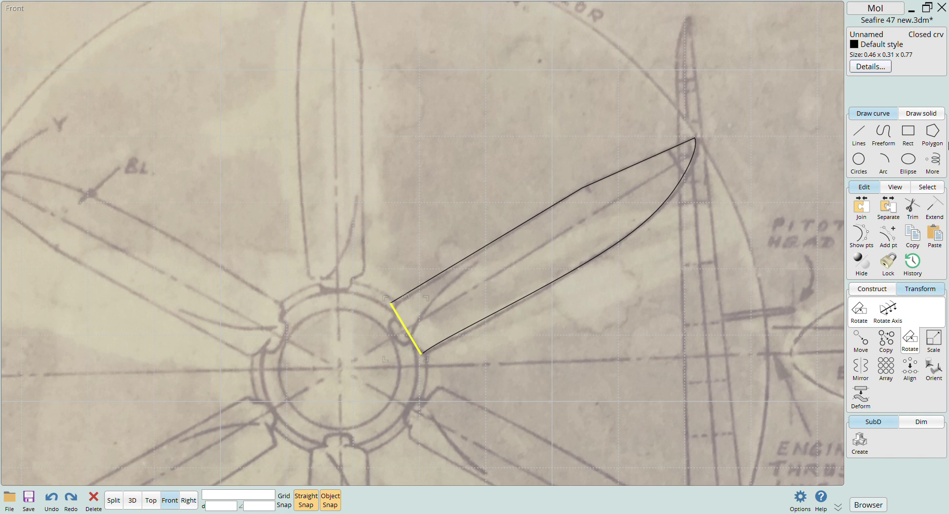
# - Sweep the root profile along the upper and lower blade edges as rails, with Maintain height and Cap ends enabled
pyautogui.click(872, 288)
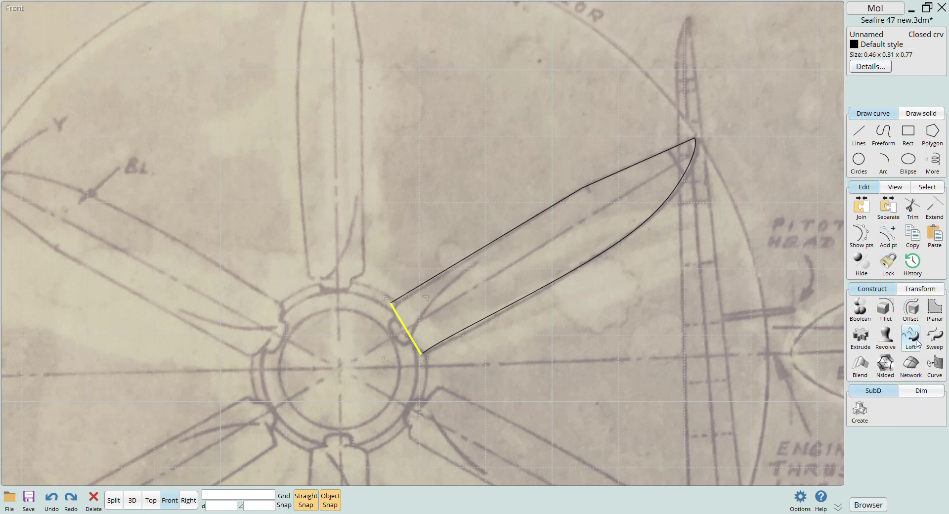
pyautogui.click(934, 338)
pyautogui.click(485, 256)
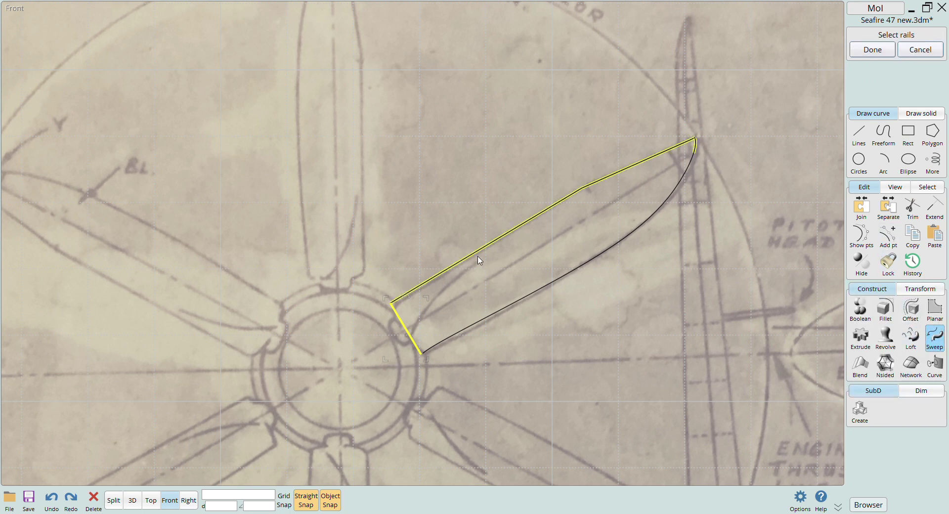
pyautogui.click(519, 292)
pyautogui.rightClick(525, 302)
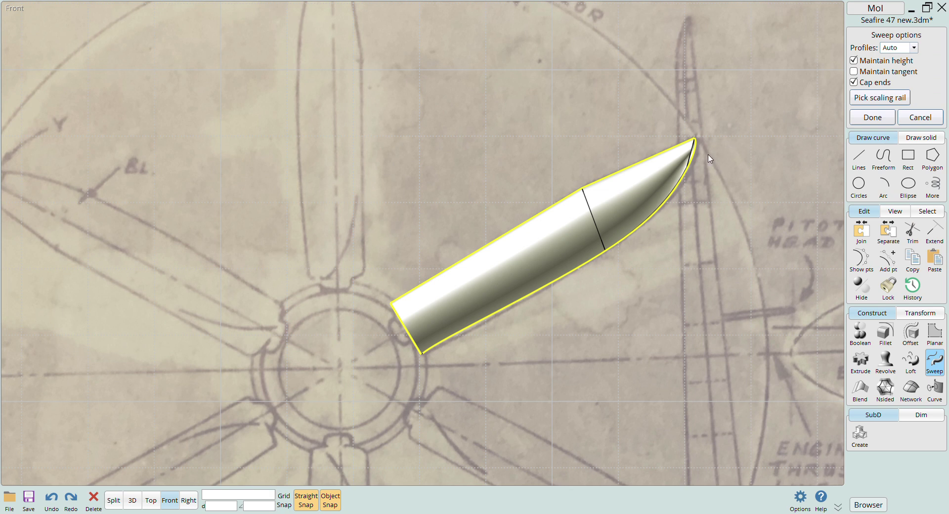
pyautogui.click(860, 119)
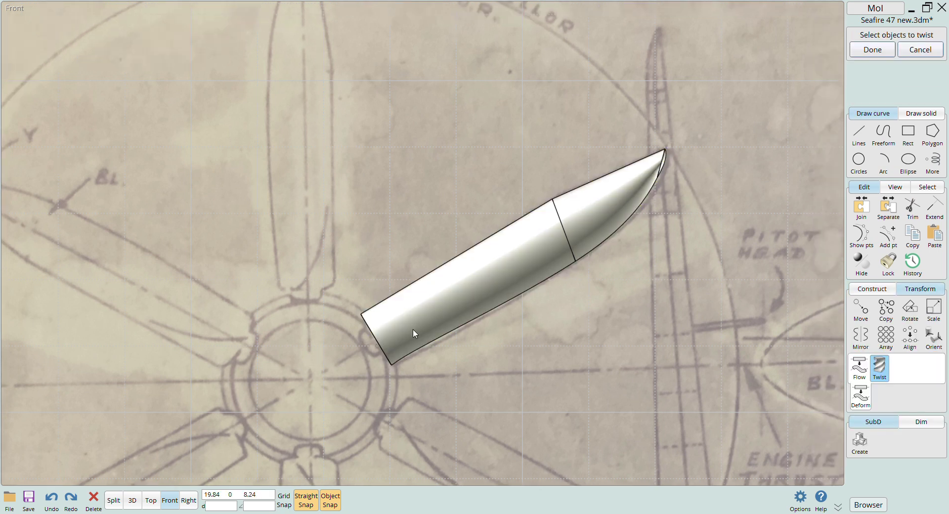
pyautogui.press('Escape')
# - Twist the blade solid 15° about an axis from the middle of its root out through the tip
pyautogui.click(385, 339)
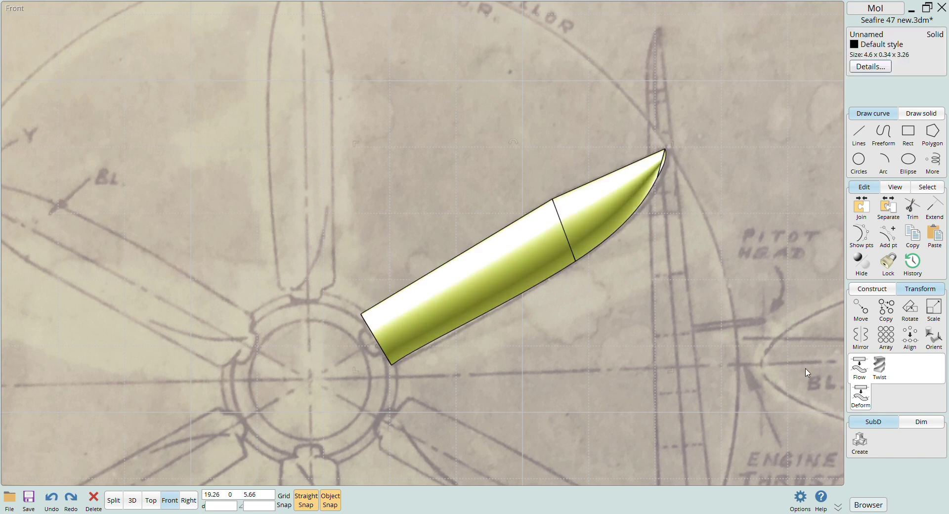
pyautogui.click(879, 367)
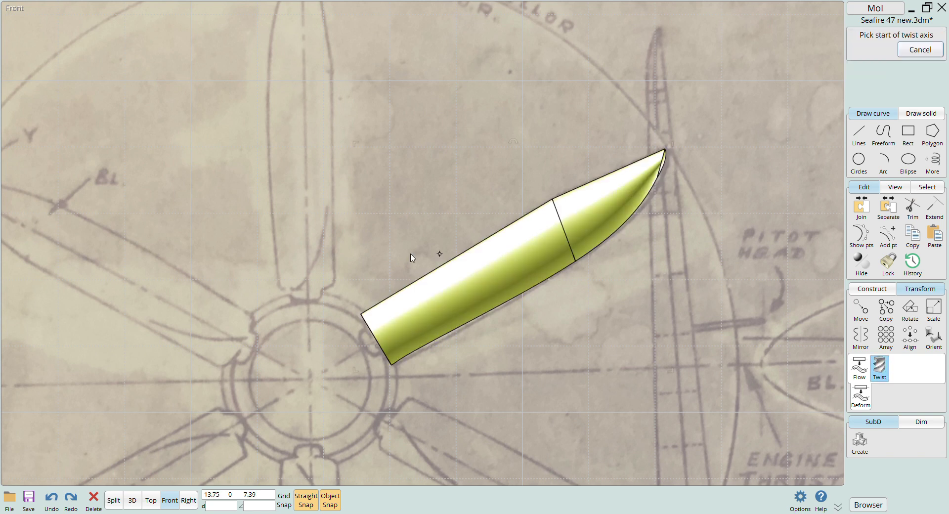
pyautogui.click(376, 339)
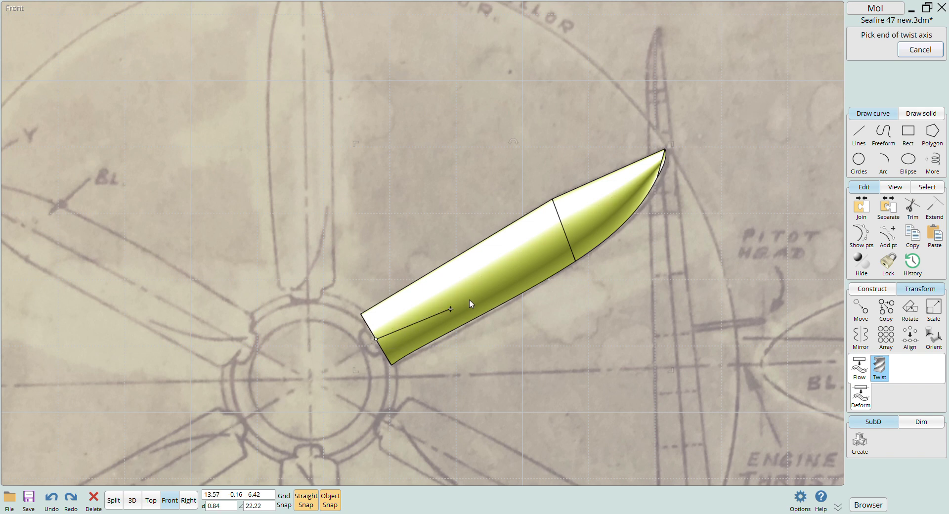
pyautogui.click(677, 158)
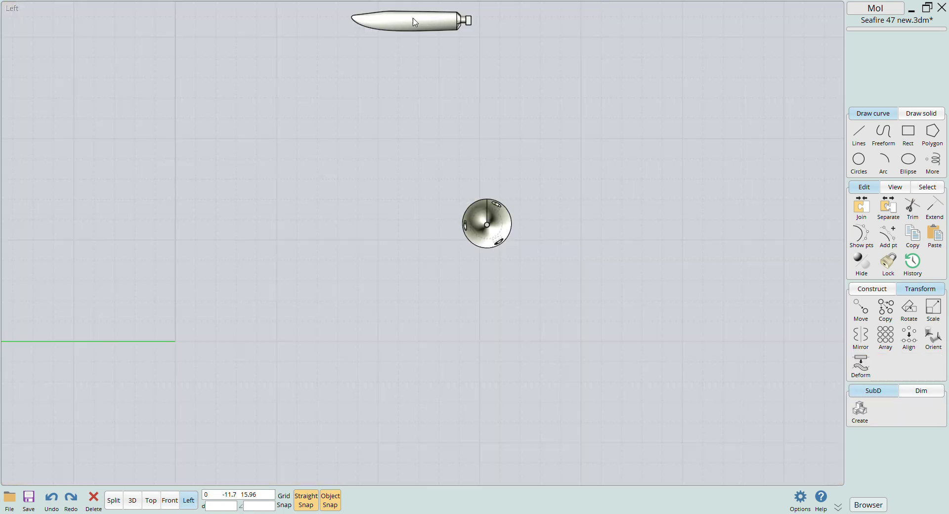
# - Move the finished prop blade in the Left and Top views so its root fits into the spinner's side hole
pyautogui.moveTo(412, 22); pyautogui.dragTo(405, 225)
pyautogui.scroll(5, 444, 225)
pyautogui.scroll(3, 551, 150)
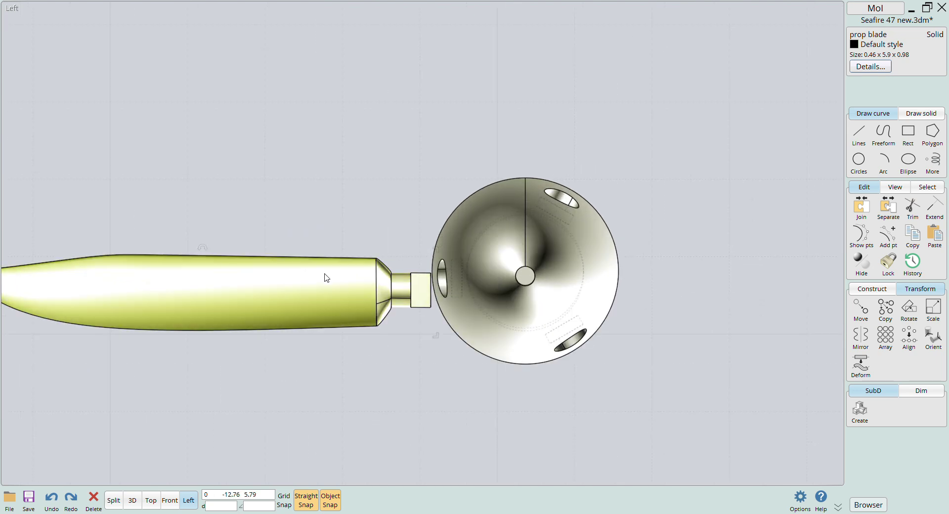
pyautogui.moveTo(316, 280); pyautogui.dragTo(352, 270)
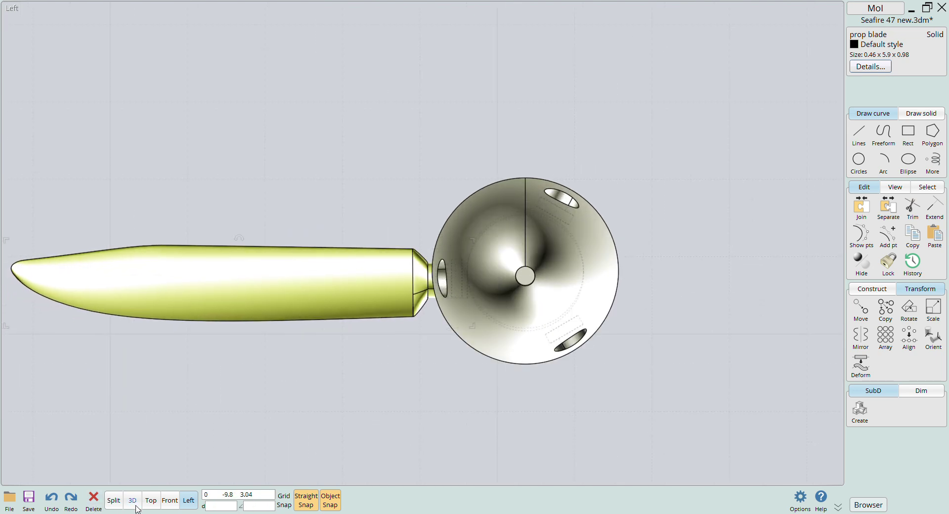
pyautogui.click(150, 501)
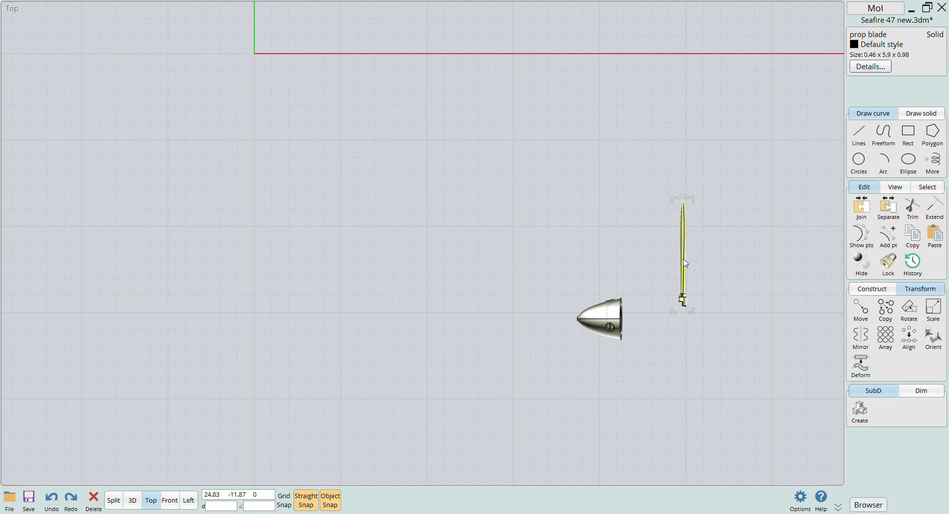
pyautogui.moveTo(678, 261); pyautogui.dragTo(611, 264)
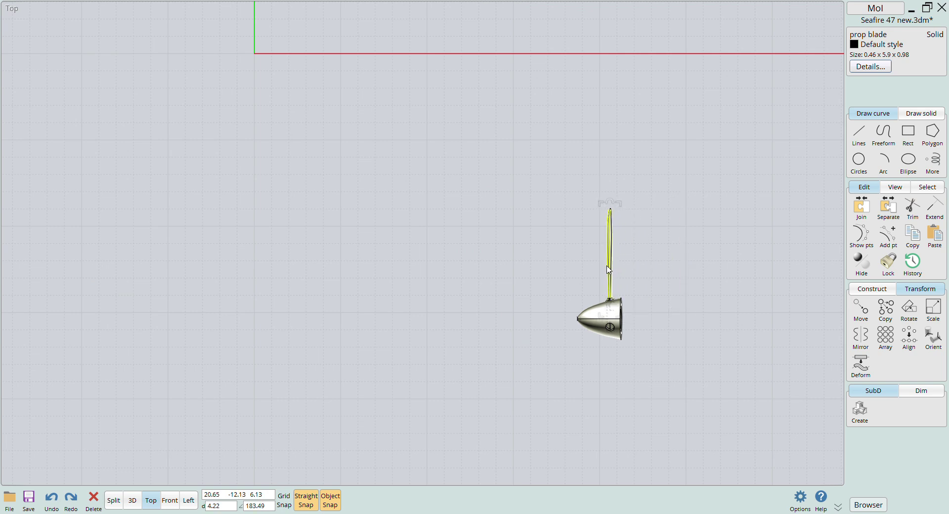
# - Circular-array the prop blade in the Left view around the spinner's center, with 3 items filling 360°
pyautogui.click(187, 502)
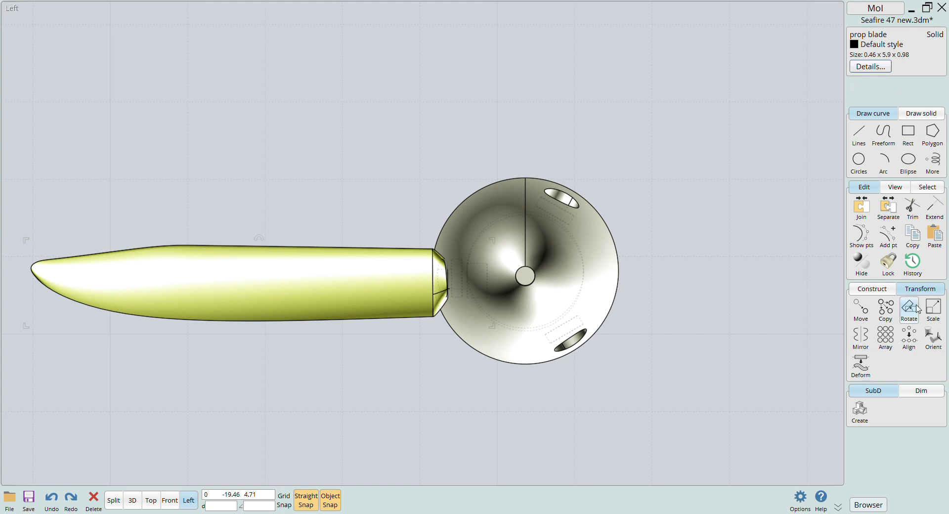
pyautogui.click(892, 341)
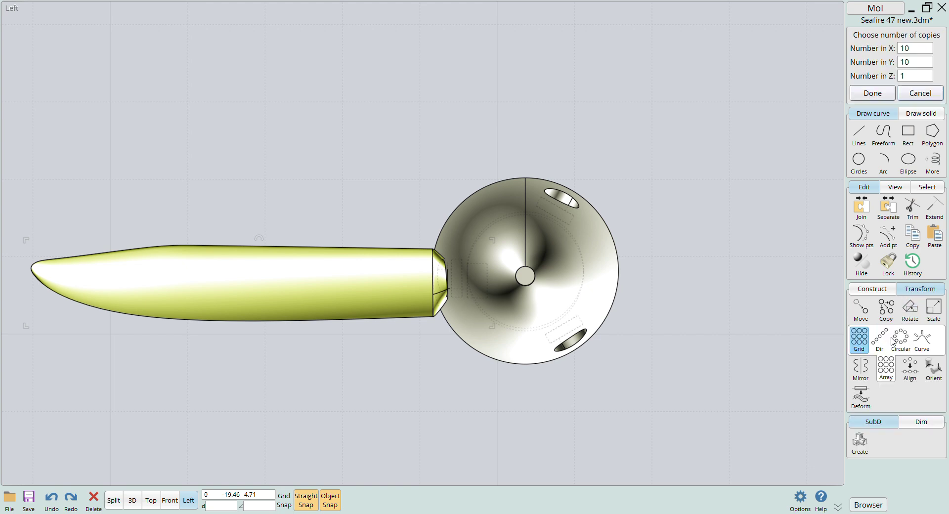
pyautogui.click(900, 339)
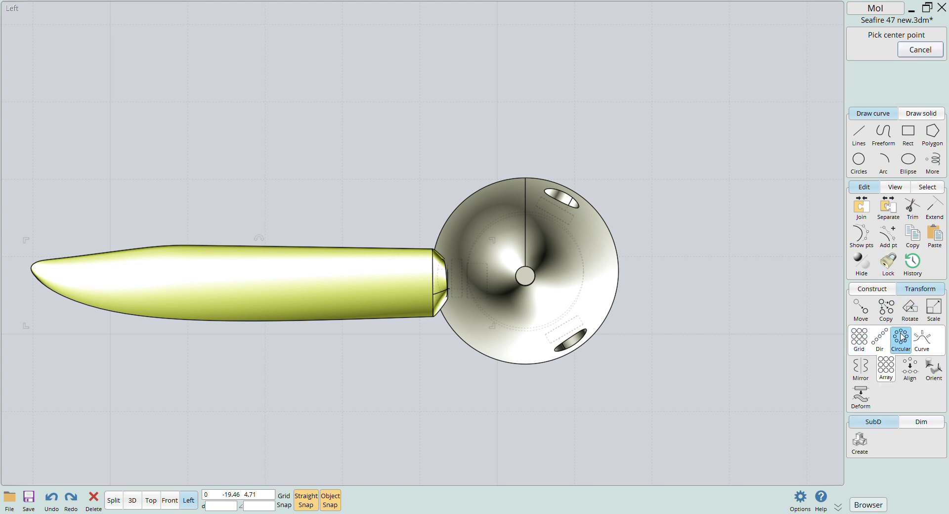
pyautogui.click(525, 276)
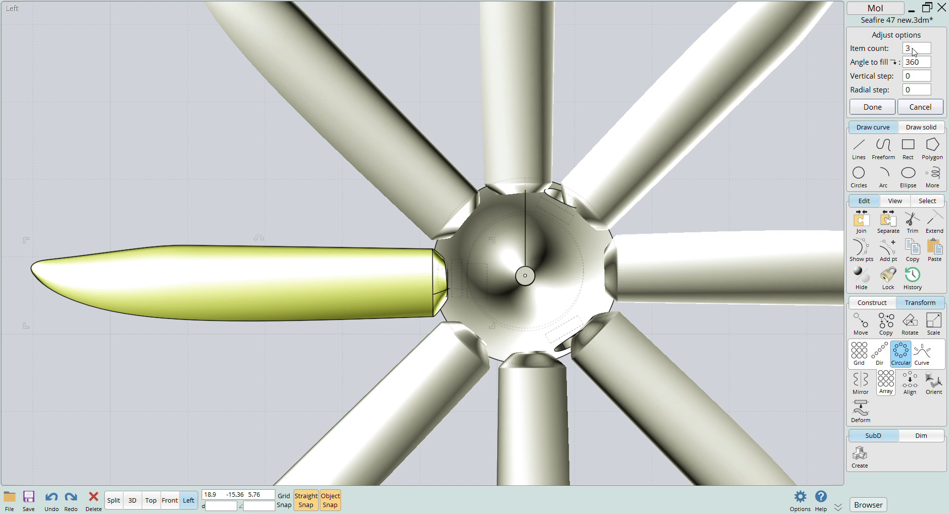
pyautogui.press('Return')
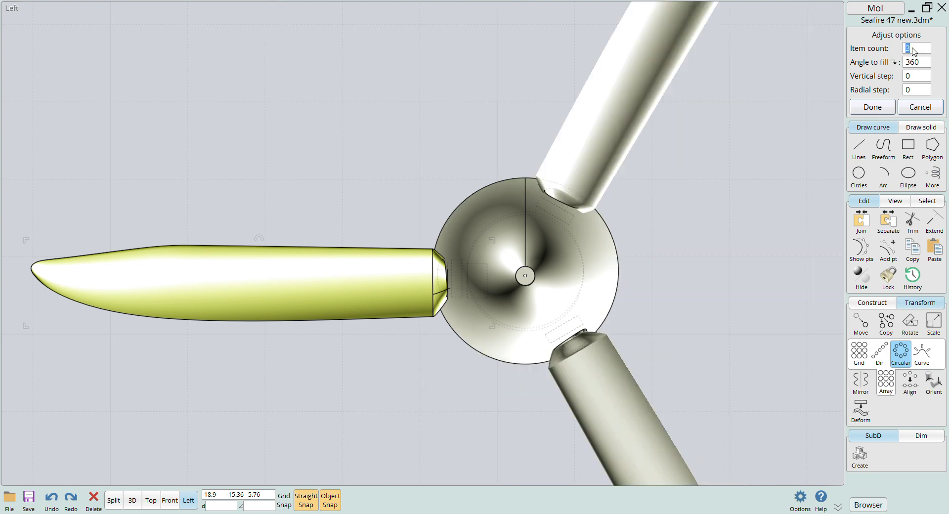
pyautogui.write('5')
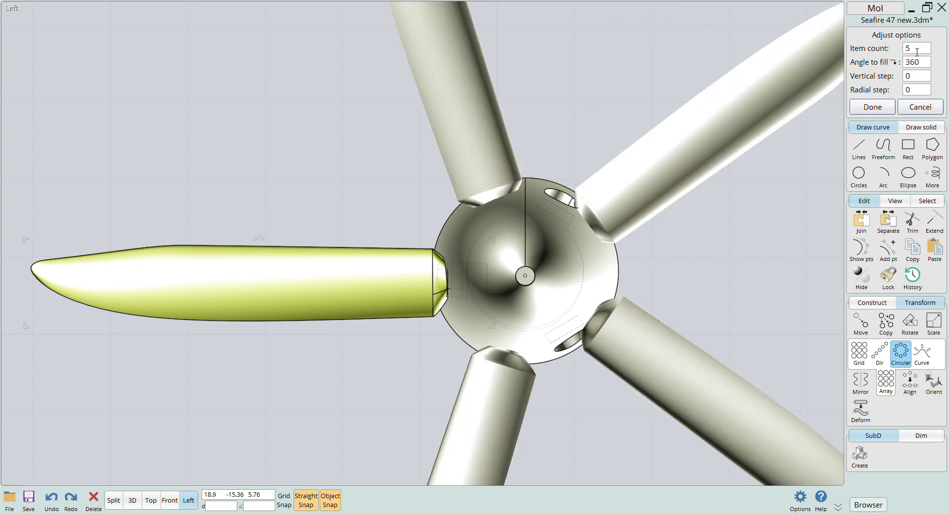
pyautogui.write('3')
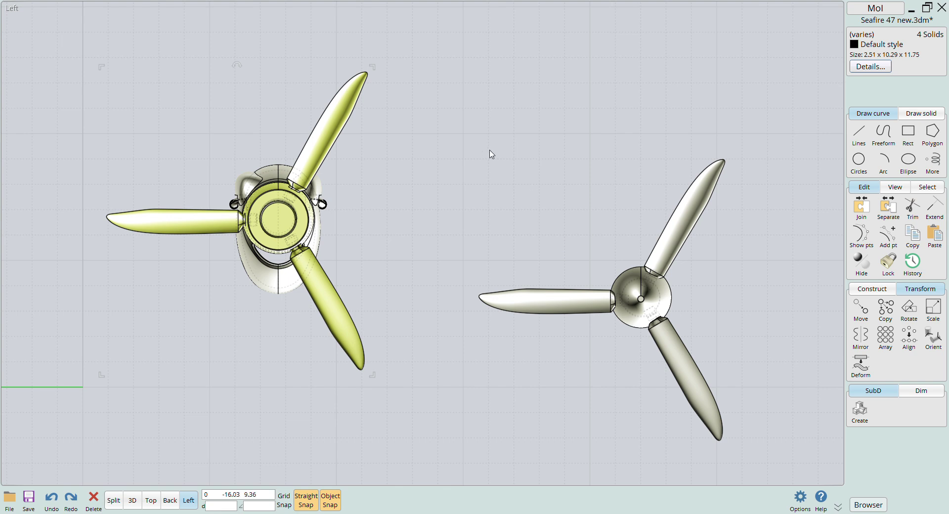
# - Select the front spinner with its three blades and move it onto the cowl's axis in the Left view
pyautogui.click(492, 125)
pyautogui.moveTo(479, 143); pyautogui.dragTo(809, 462)
pyautogui.moveTo(623, 293); pyautogui.dragTo(297, 225)
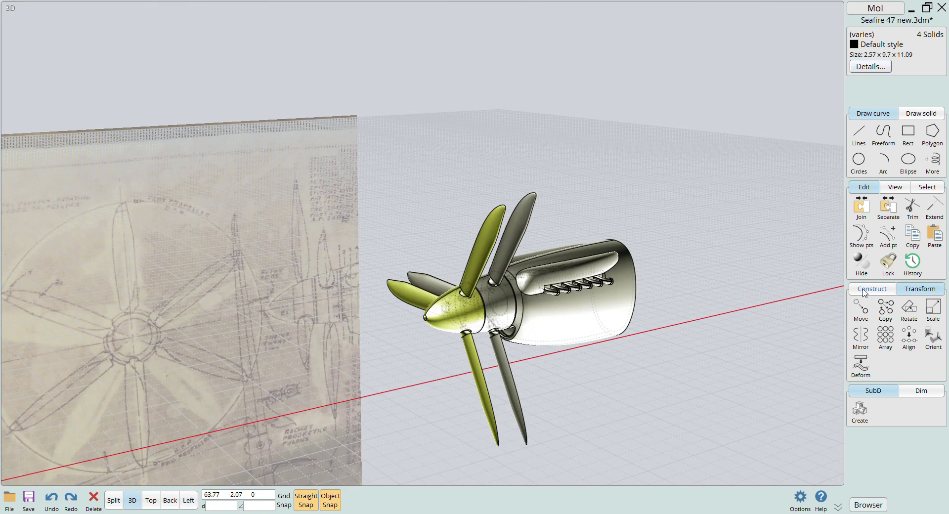
# - Turn off the display of hidden lines, and select the cowl instead of the front propeller assembly
pyautogui.click(894, 187)
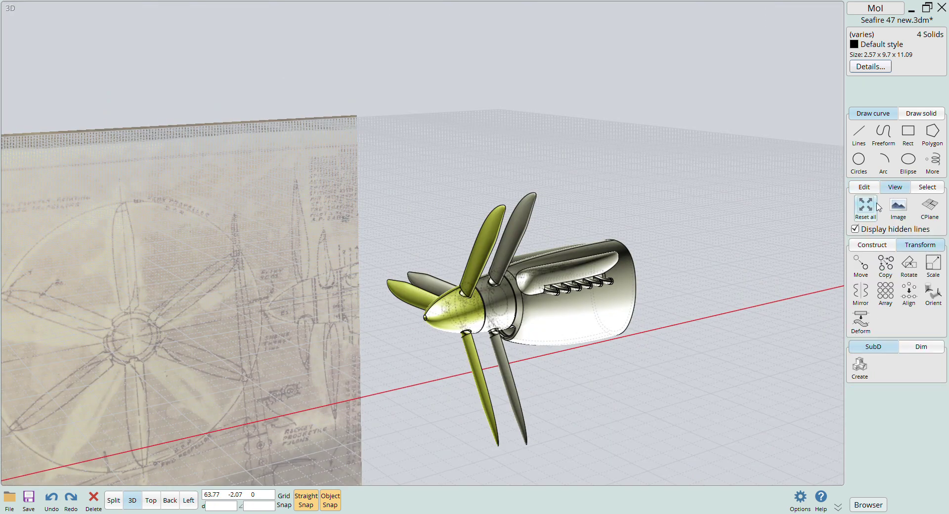
pyautogui.click(869, 229)
pyautogui.moveTo(583, 353)
pyautogui.mouseDown(button='right')
pyautogui.moveTo(538, 349)
pyautogui.moveTo(561, 345)
pyautogui.moveTo(576, 358)
pyautogui.moveTo(609, 352)
pyautogui.moveTo(521, 362)
pyautogui.moveTo(599, 361)
pyautogui.mouseUp(button='right')
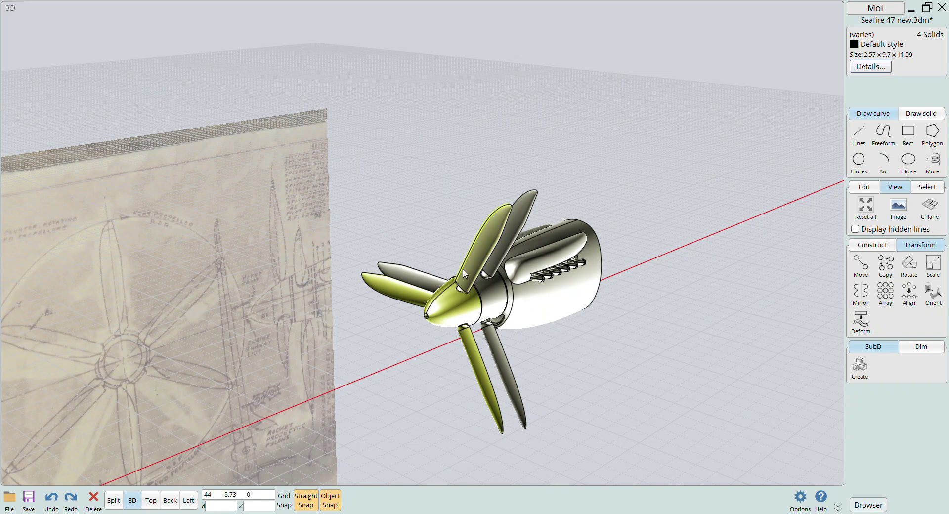
pyautogui.click(622, 330)
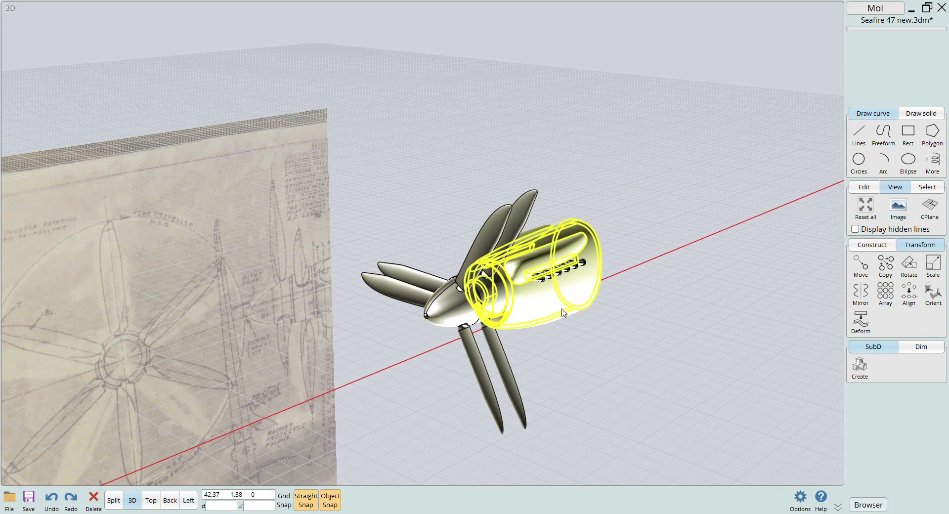
pyautogui.click(578, 299)
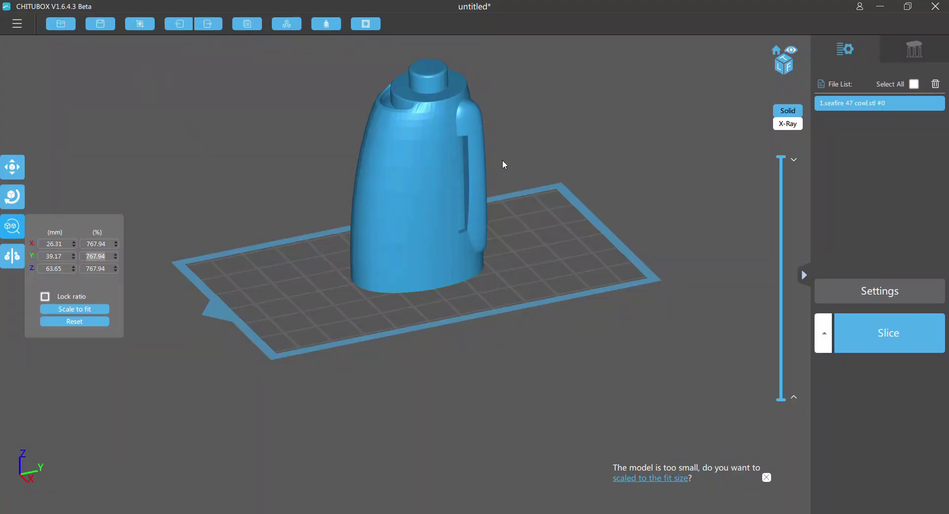
# - Switch to CHITUBOX, check the supports on the seafire 47 cowl.stl model and slice it for printing
pyautogui.moveTo(126, 205); pyautogui.dragTo(120, 245)
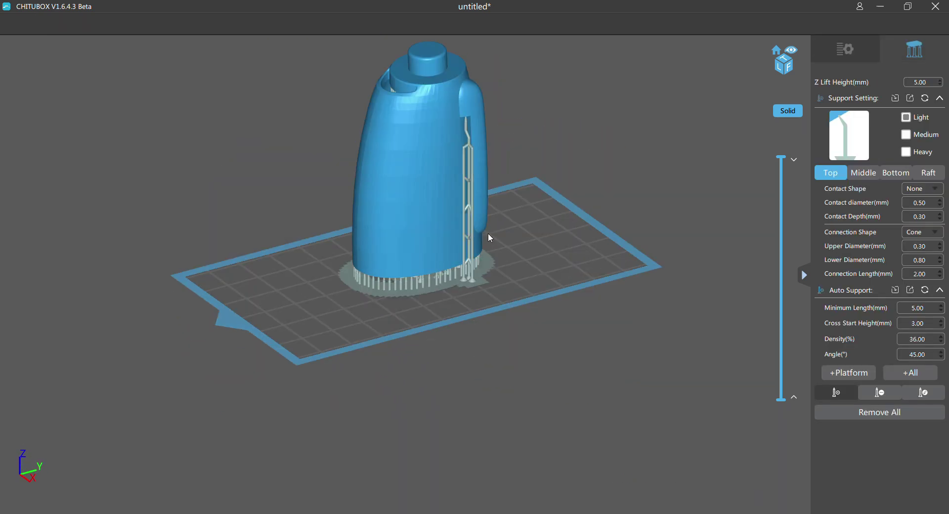
pyautogui.moveTo(480, 260); pyautogui.dragTo(498, 264)
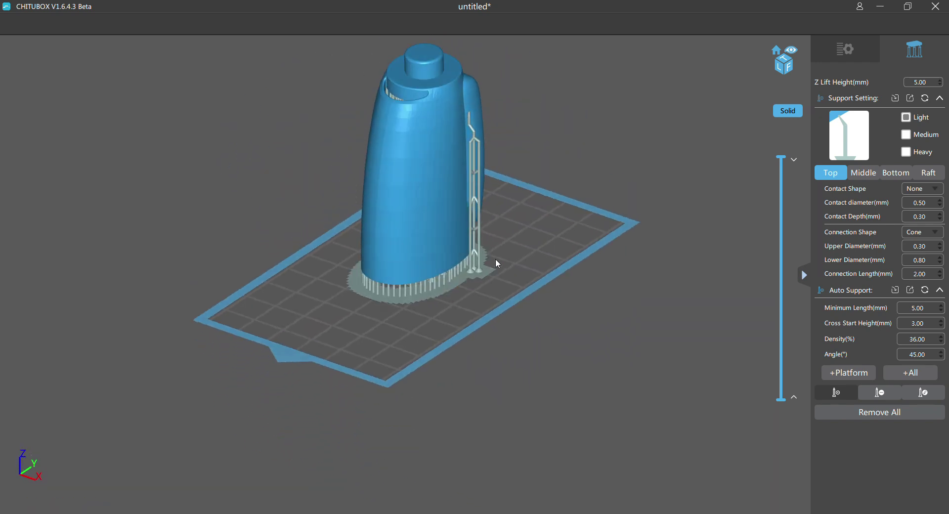
pyautogui.click(850, 52)
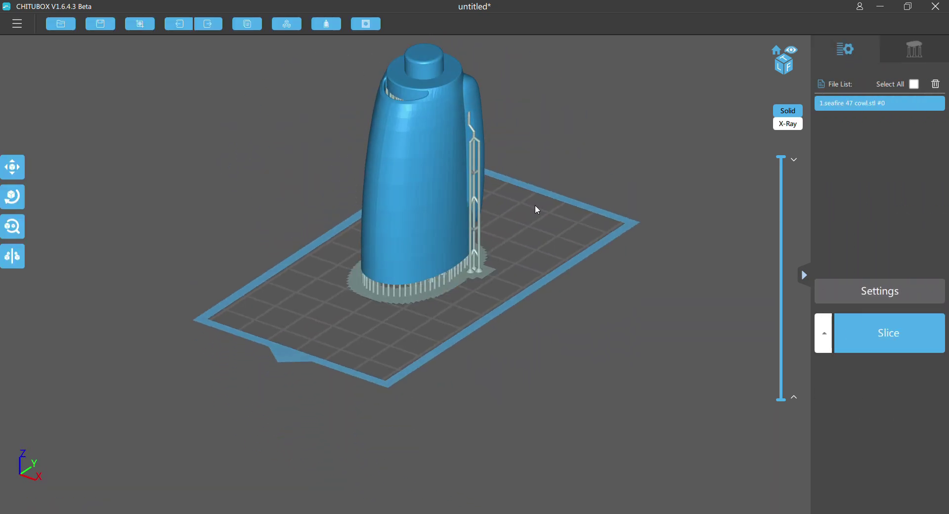
pyautogui.click(866, 335)
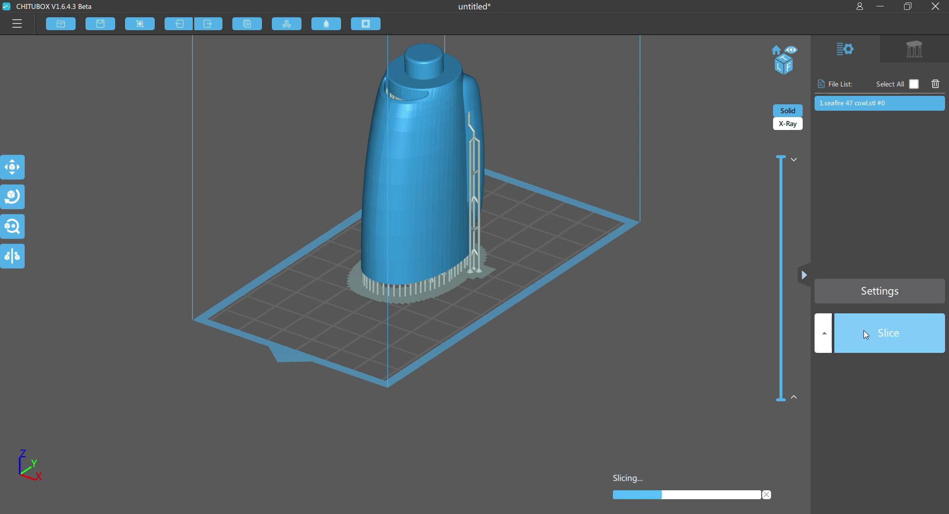